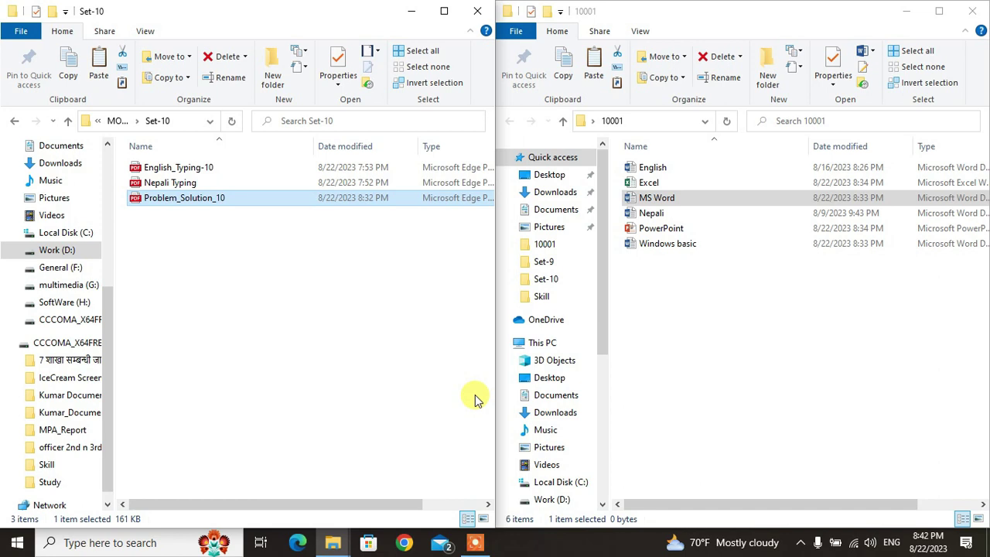
Step: From the 10001 folder, open the Nepali Typing PDF, scroll through it, then close it
key("alt+Tab")
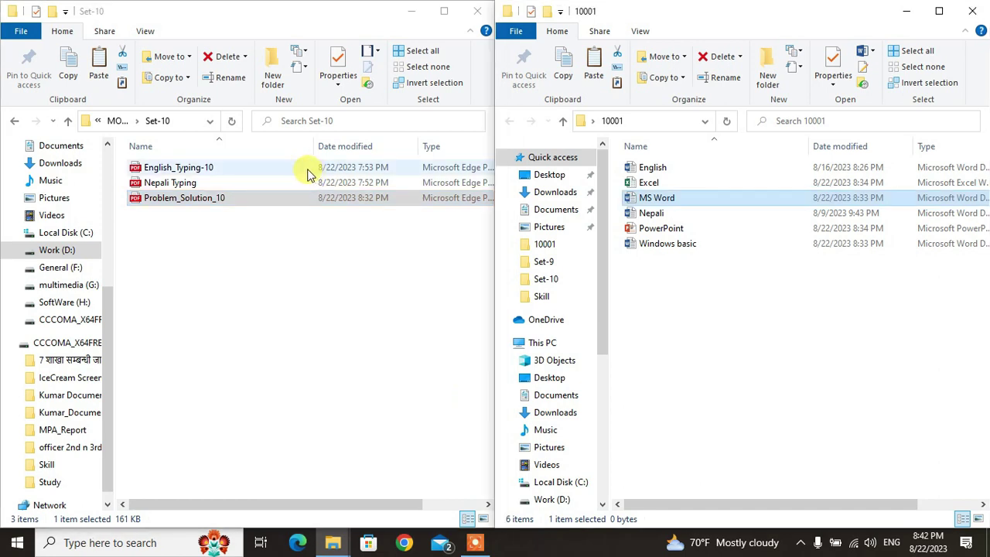
double_click(172, 191)
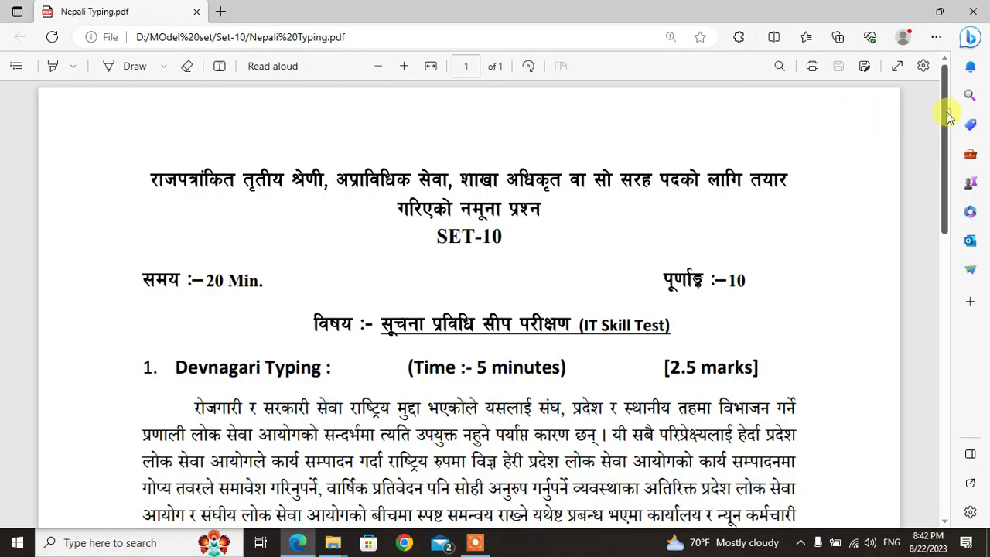
left_click_drag(954, 102, 963, 214)
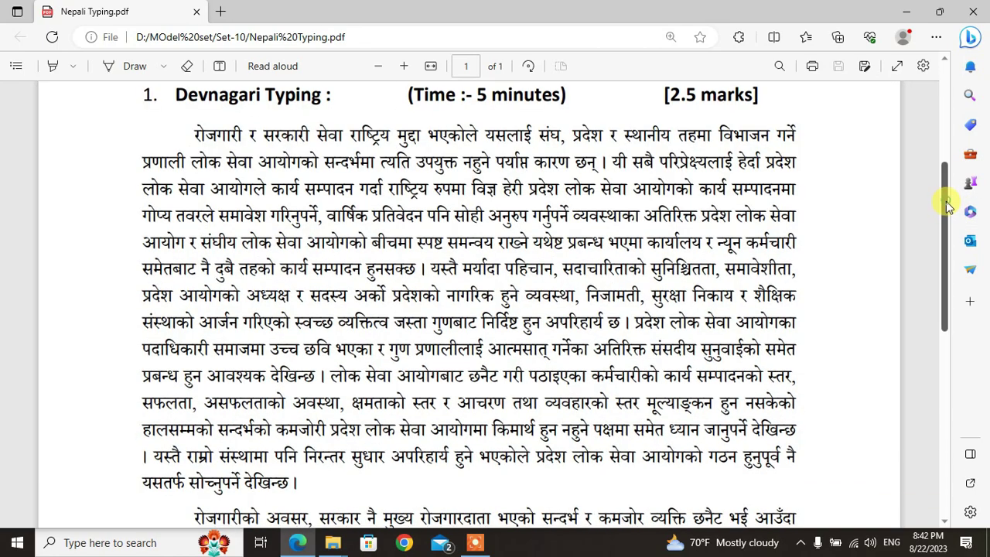
left_click_drag(949, 205, 953, 345)
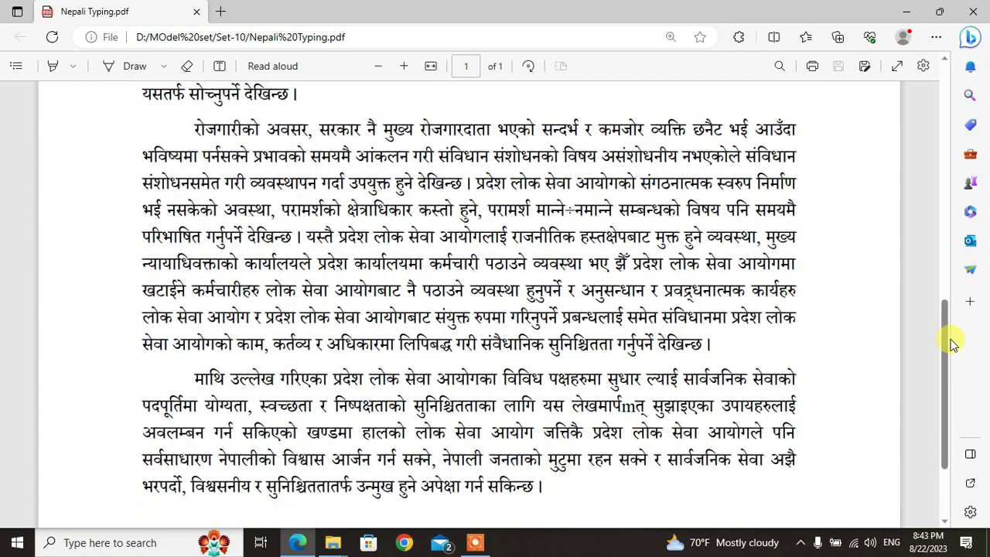
left_click(976, 6)
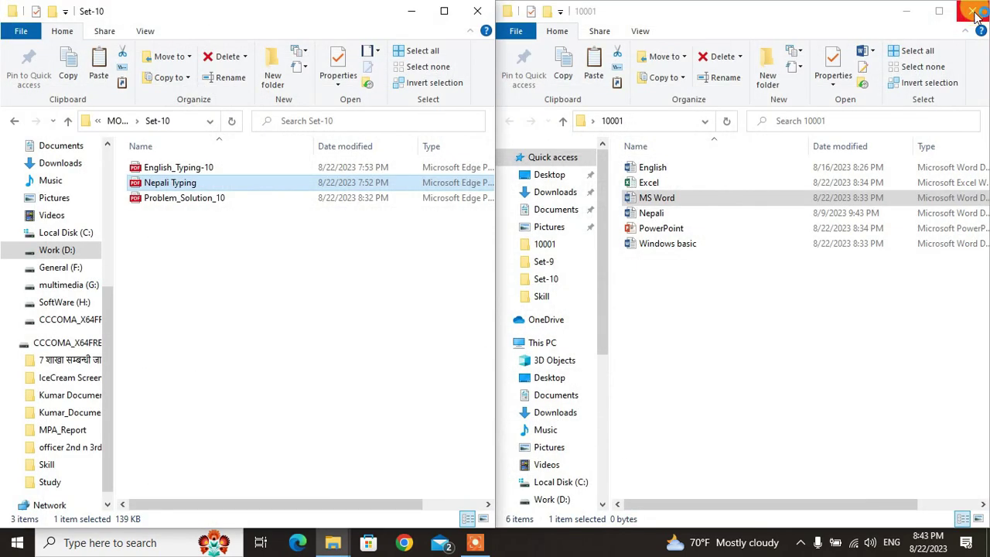
Step: Open the English_Typing-10 PDF, zoom in to read the passage, then close it
left_click(155, 168)
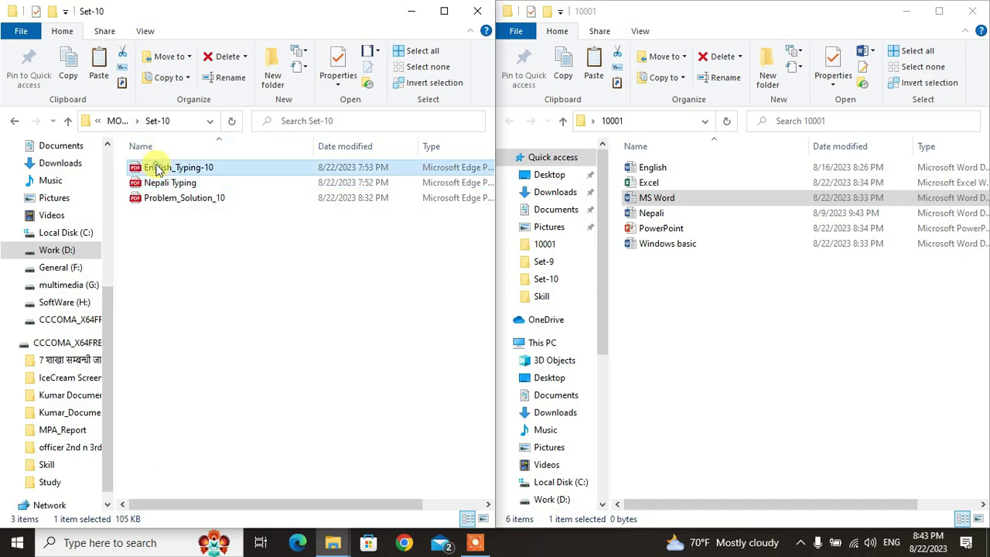
double_click(157, 168)
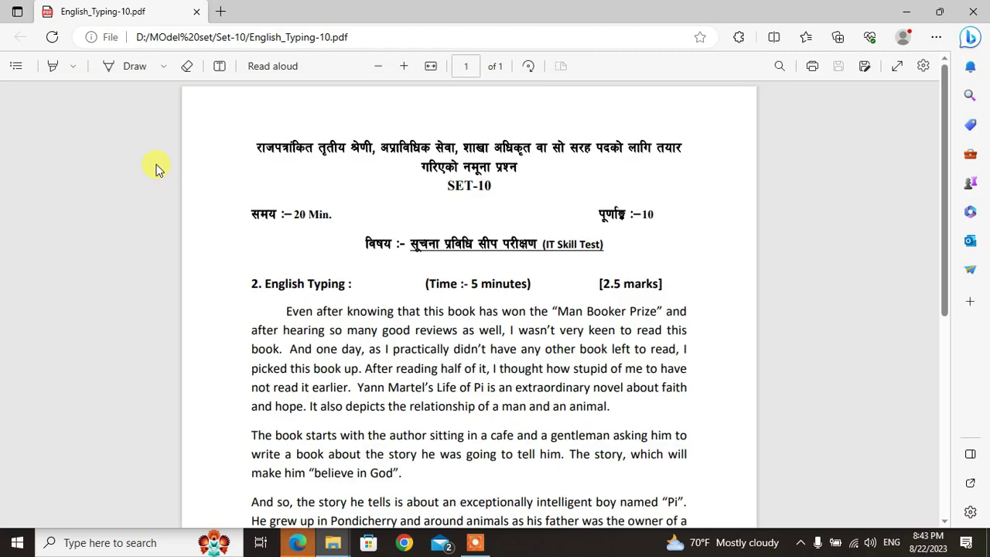
left_click(235, 217)
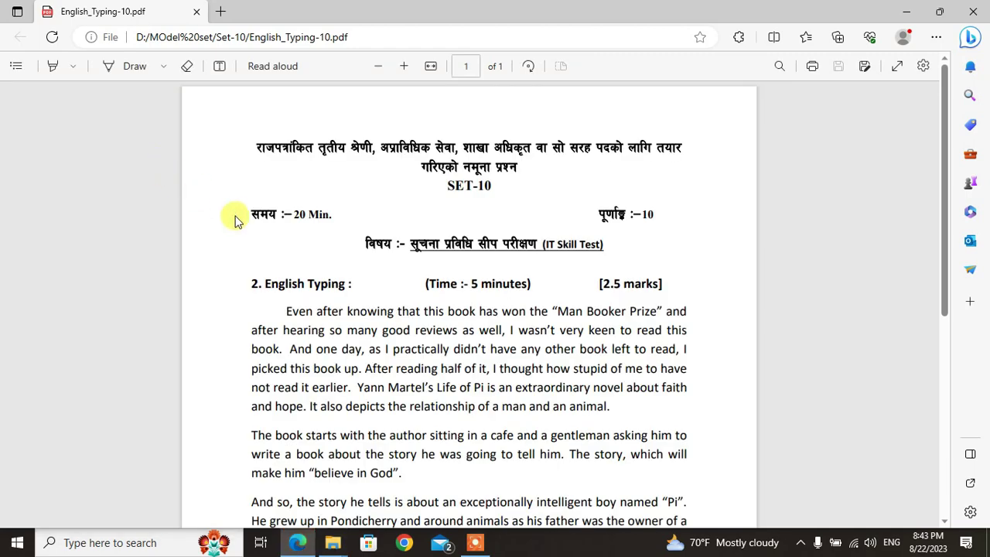
key("ctrl+plus")
key("ctrl+plus")
key("ctrl+plus")
left_click_drag(943, 135, 953, 256)
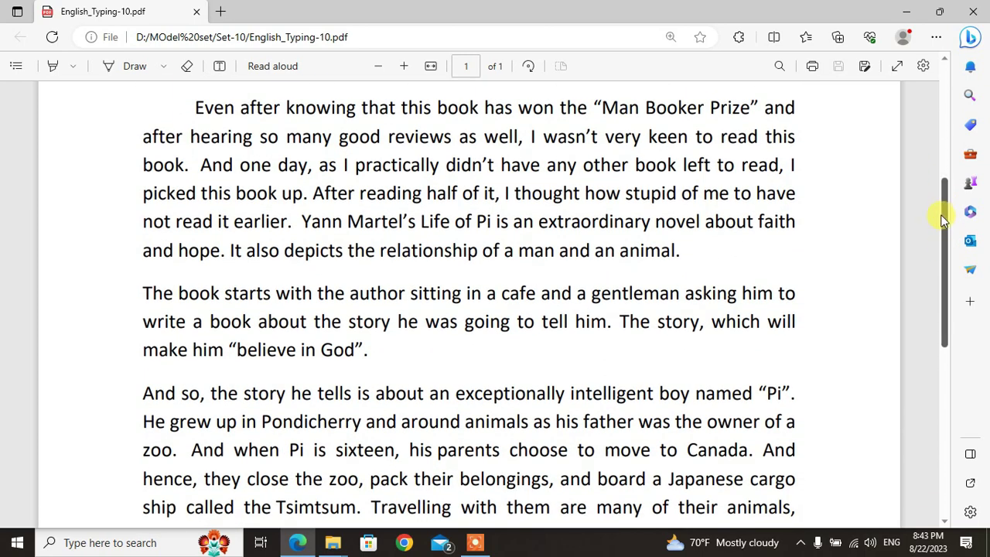
left_click_drag(945, 208, 950, 349)
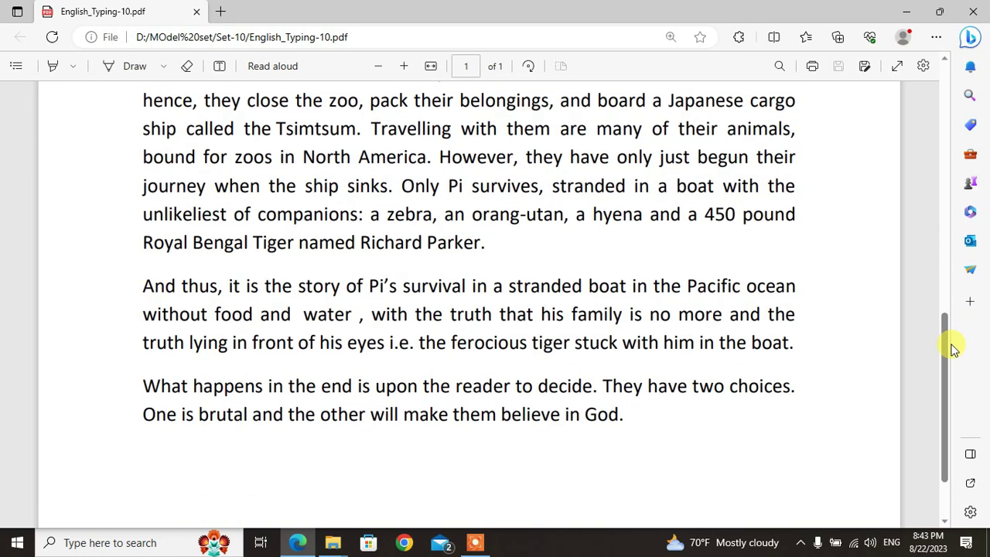
left_click(977, 14)
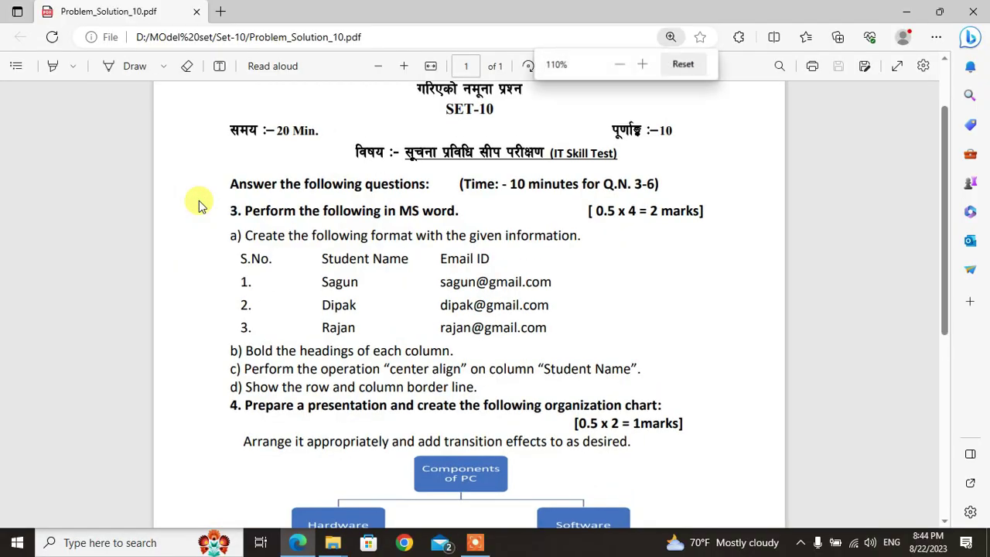
key("ctrl+plus")
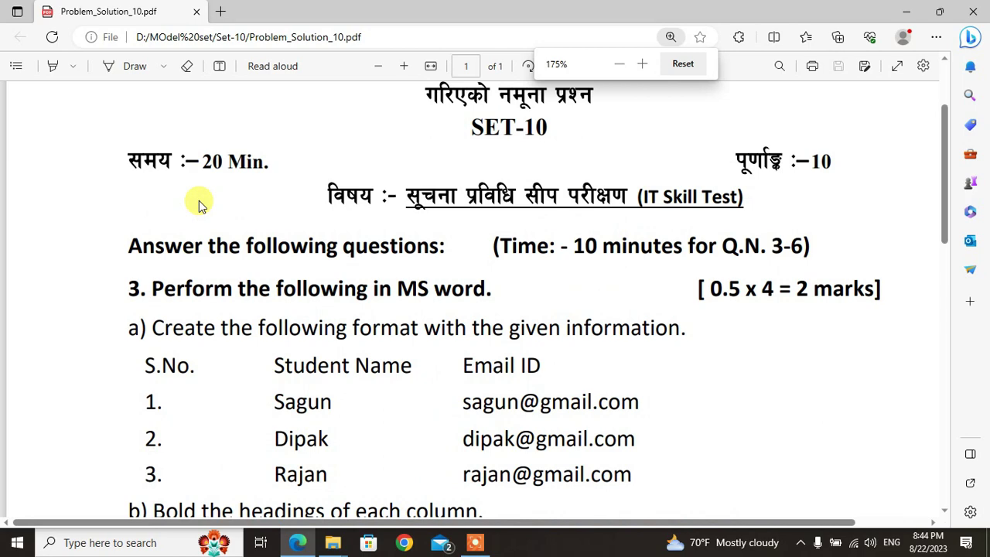
Step: Zoom in on the Problem_Solution_10 question paper and snap it to the left half
scroll(199, 200, "down", 3)
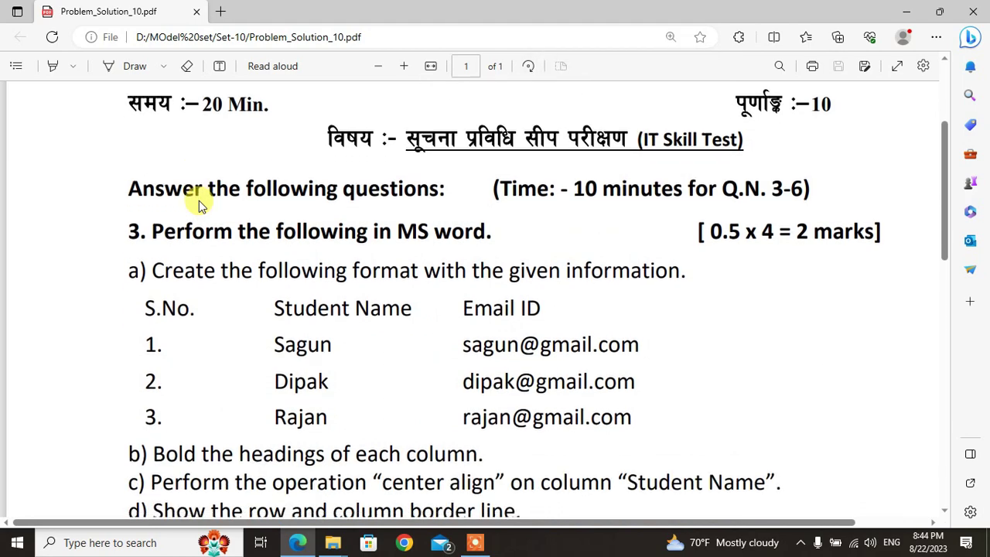
scroll(199, 200, "up", 1)
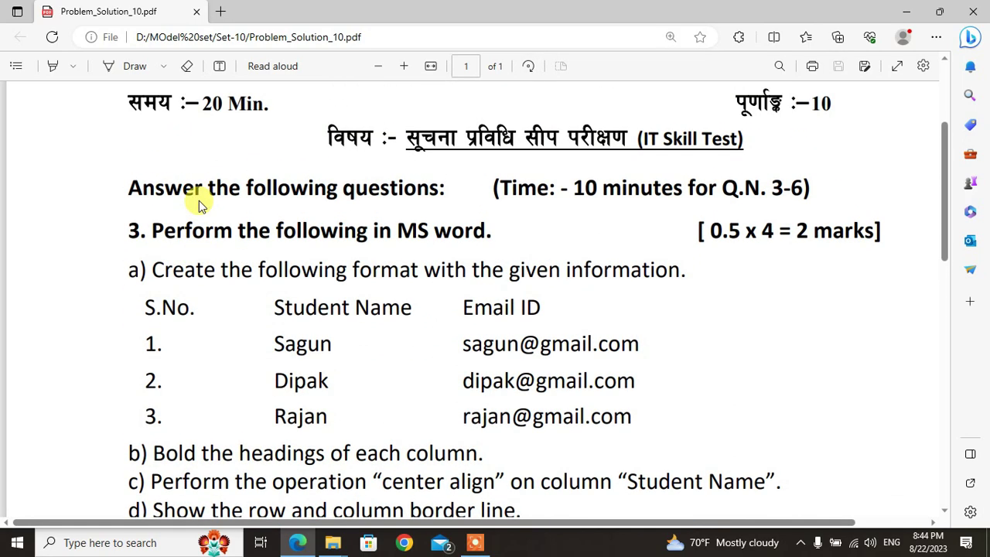
scroll(191, 237, "down", 1)
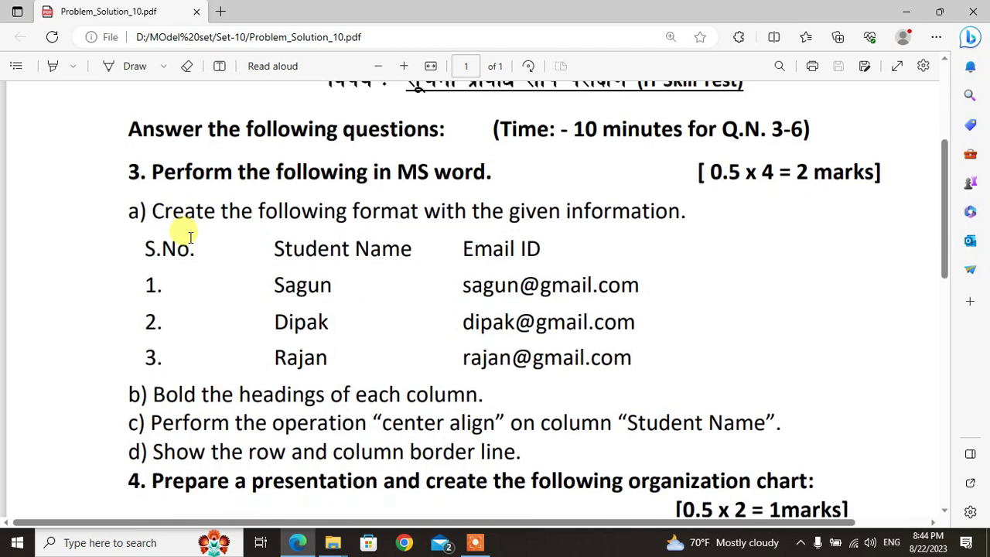
scroll(191, 237, "up", 1)
scroll(190, 236, "down", 1)
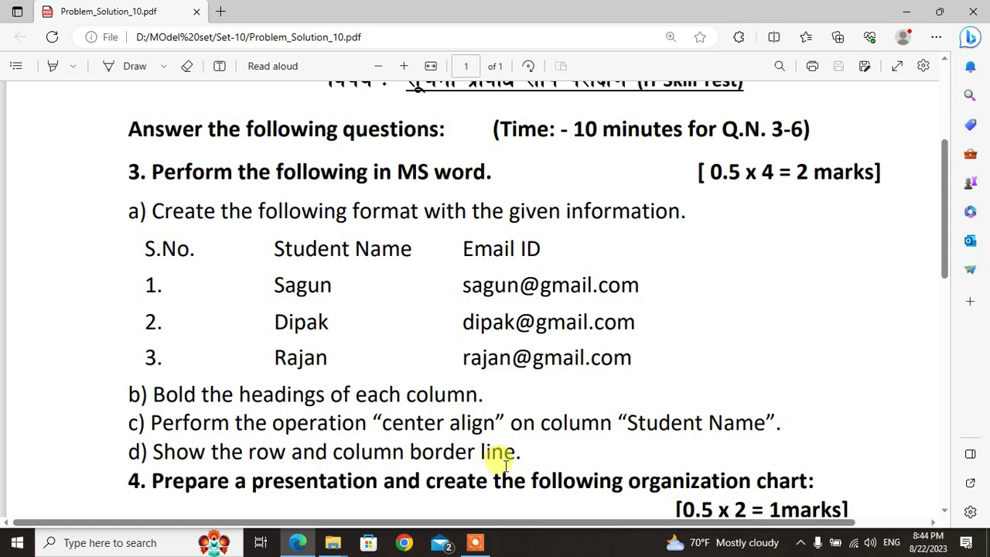
key("super+Left")
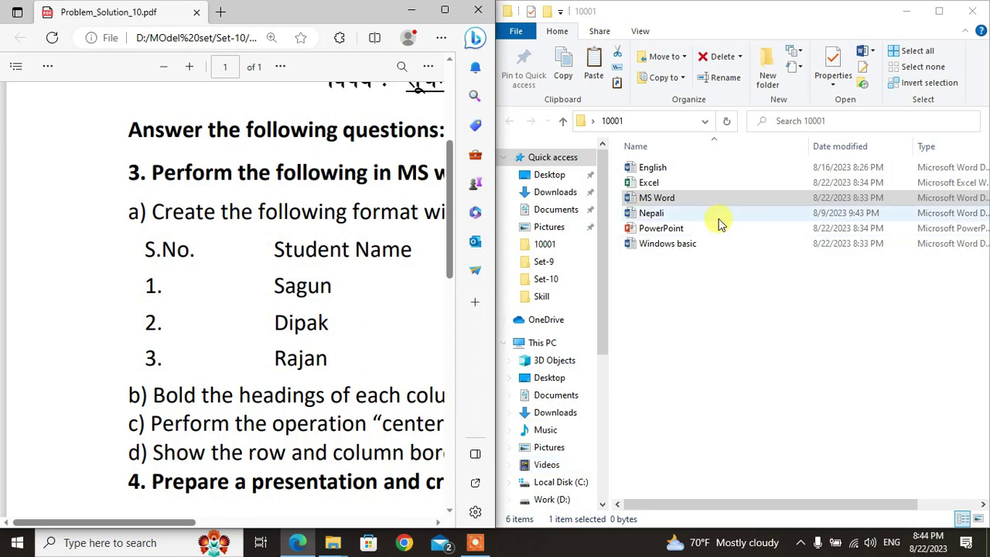
Step: Open the MS Word file from the 10001 folder so Word sits on the right half
double_click(674, 199)
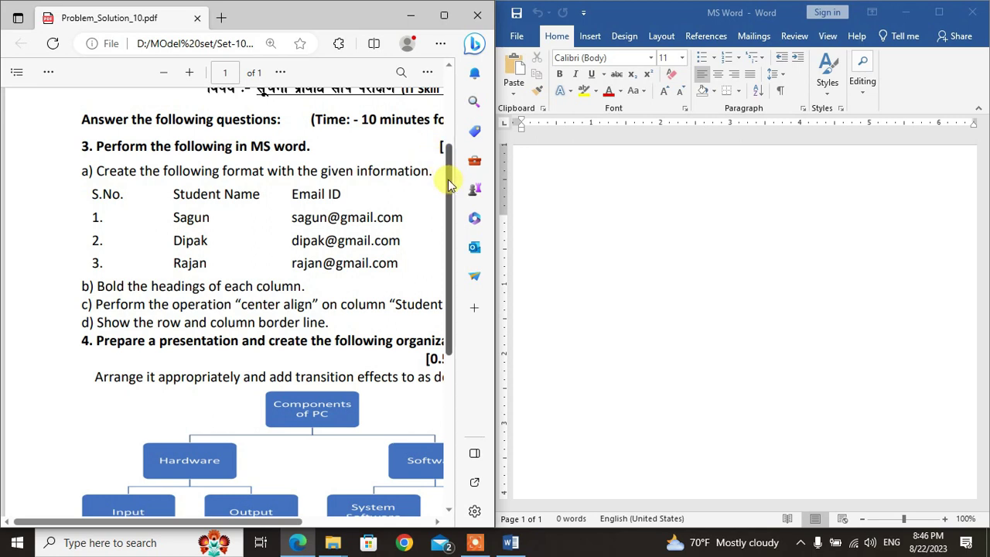
left_click_drag(450, 178, 447, 162)
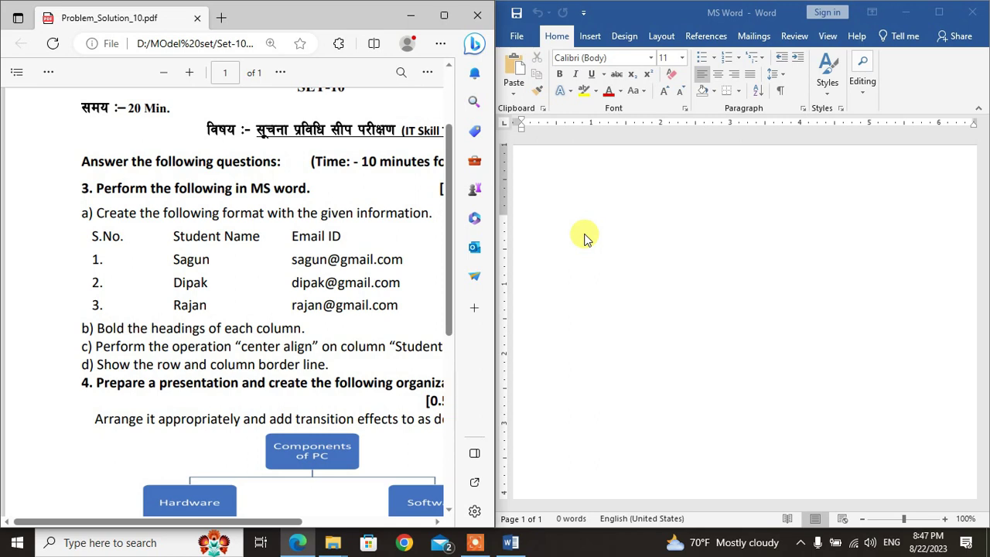
Step: Insert an empty 3-column by 4-row table from Word's Insert Table grid
left_click(591, 38)
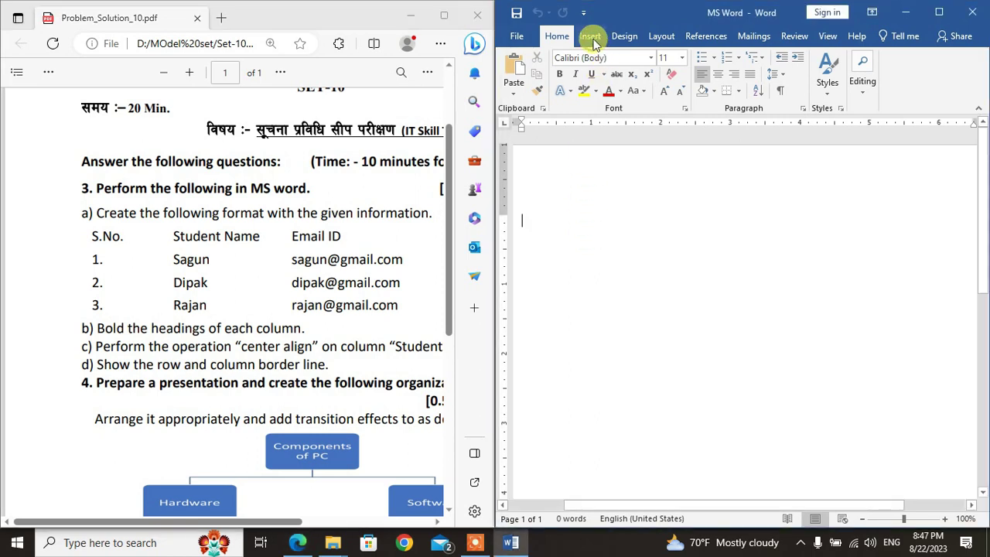
left_click(591, 39)
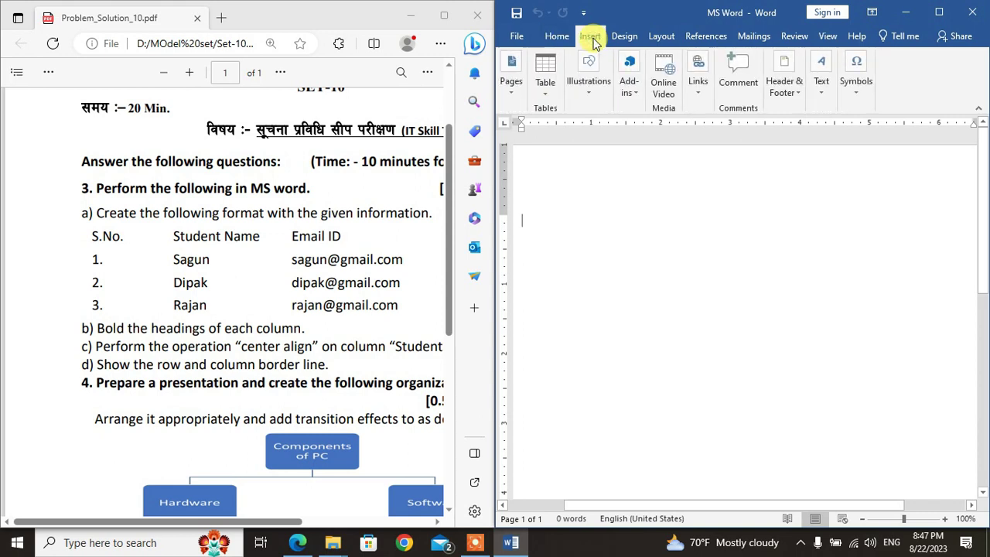
left_click(550, 97)
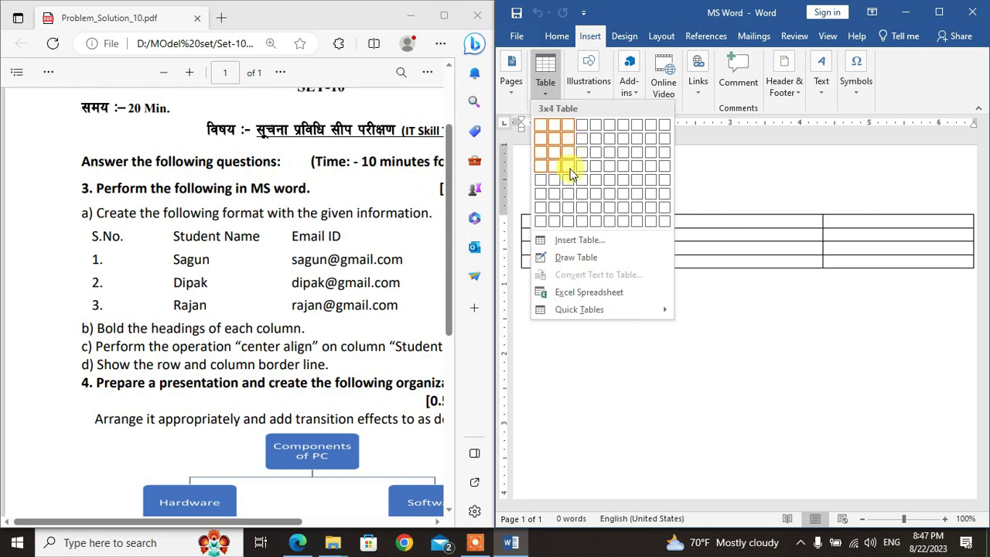
left_click(569, 168)
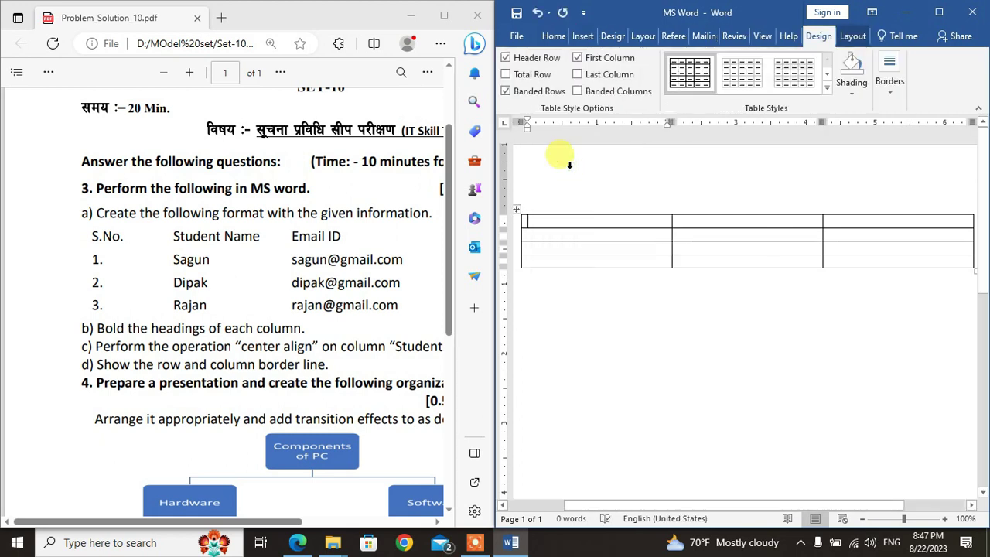
Step: Type the headings S.No., Student Name and Email ID across the first row, then maximize Word
type("S.No.")
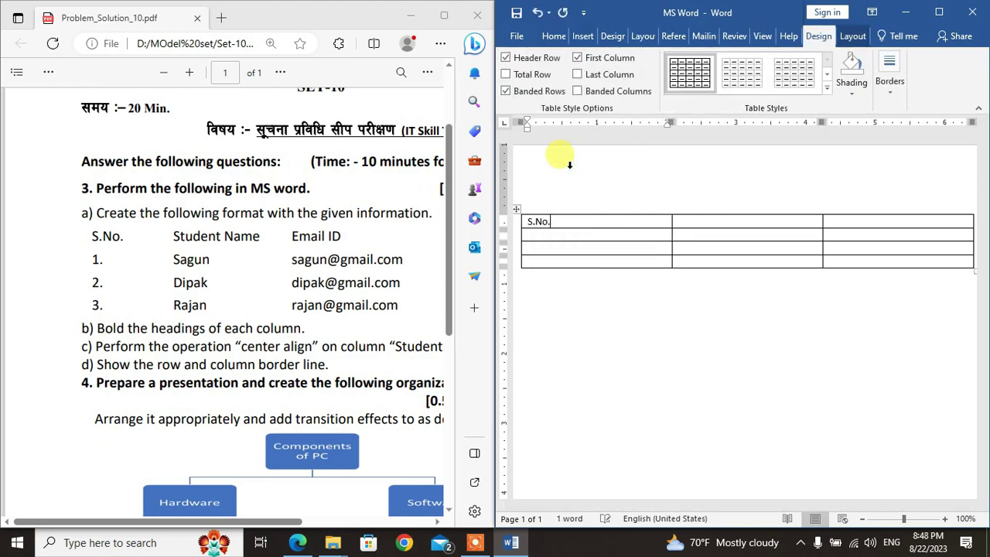
key("Tab")
type("Studen")
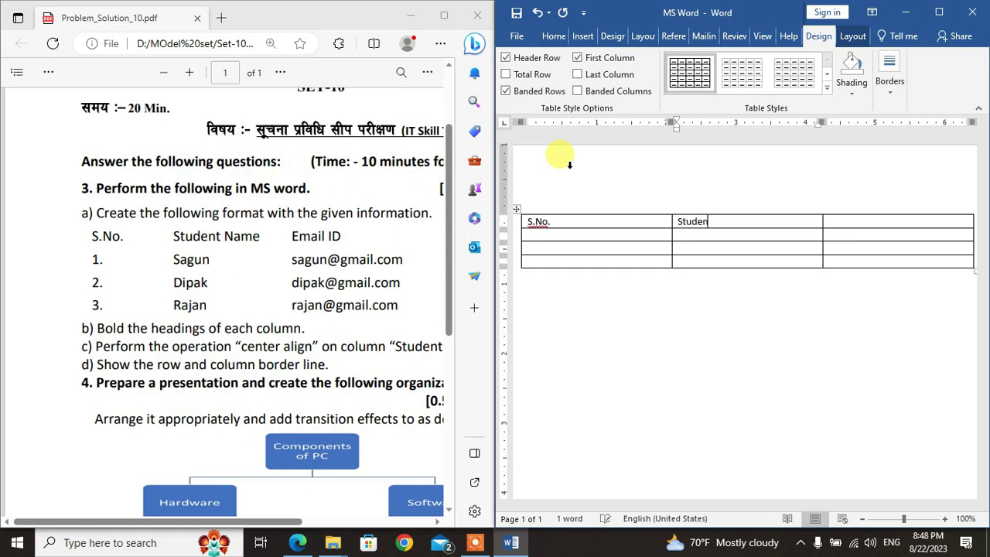
type("t Name")
key("Tab")
type("Email ID")
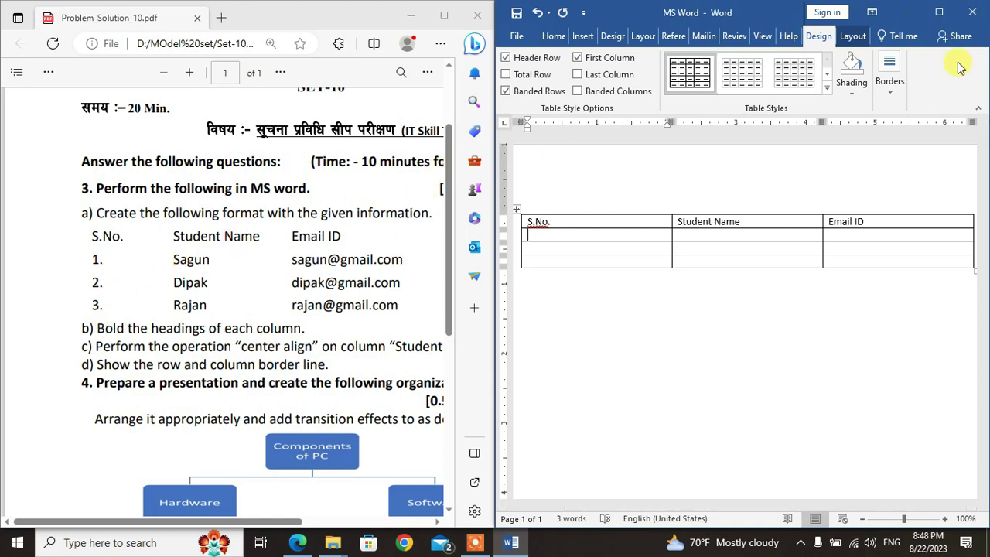
left_click(939, 12)
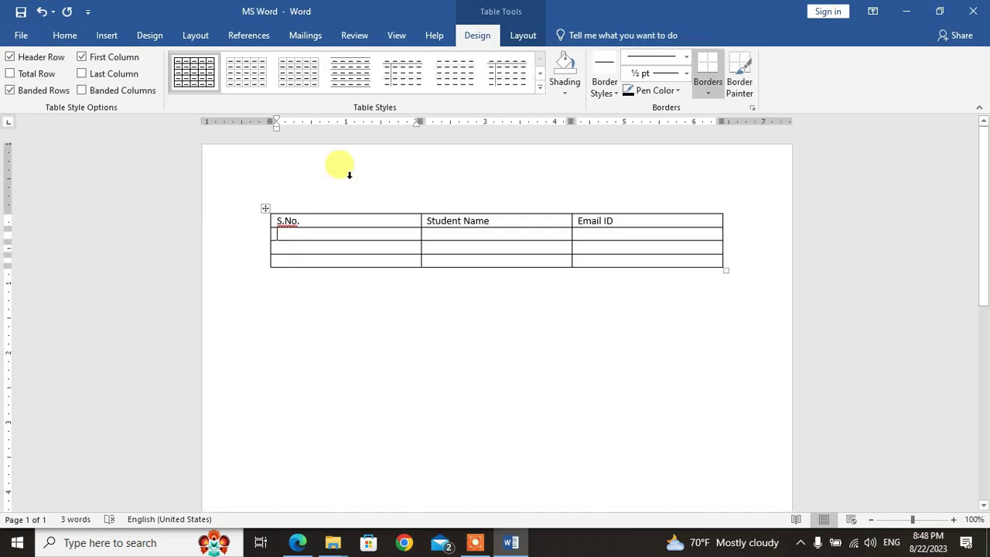
Step: Number the S.No. cells 1., 2., 3. and snap Word to the right beside the PDF
left_click_drag(318, 237, 320, 255)
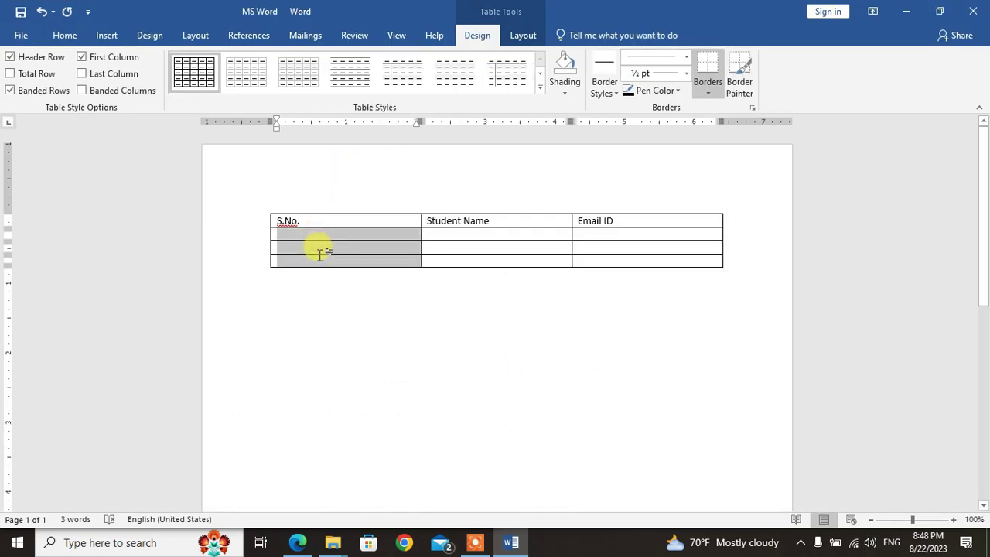
left_click(66, 36)
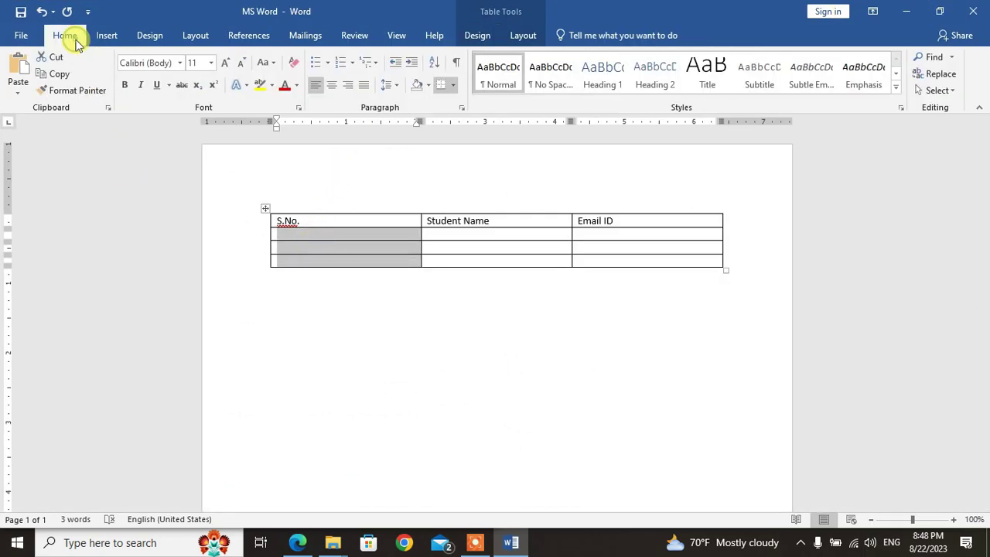
left_click(352, 63)
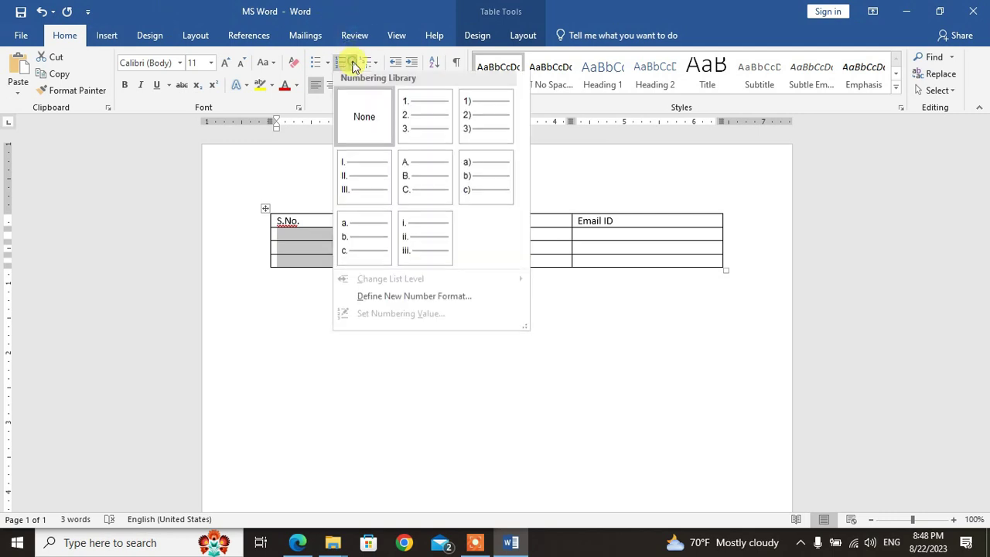
left_click(422, 133)
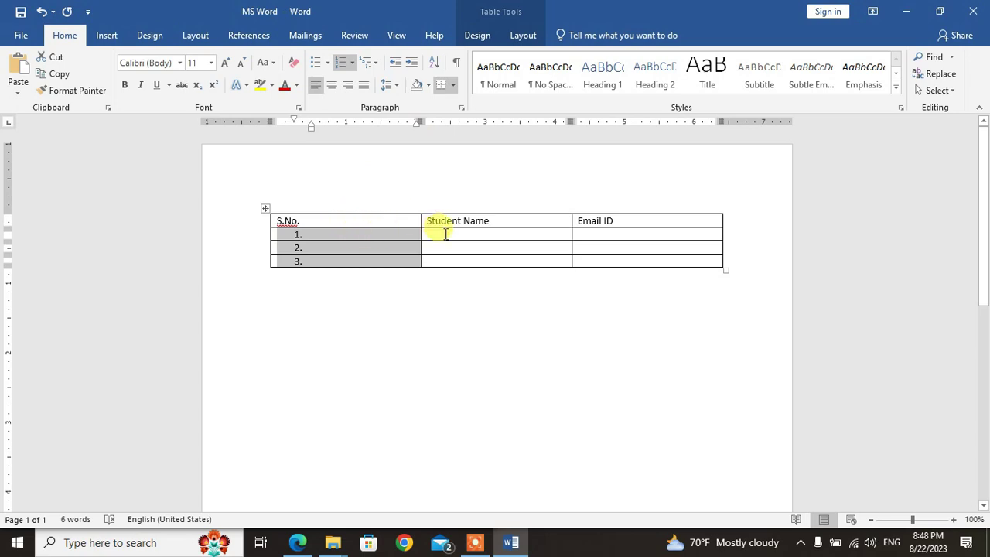
key("super+Right")
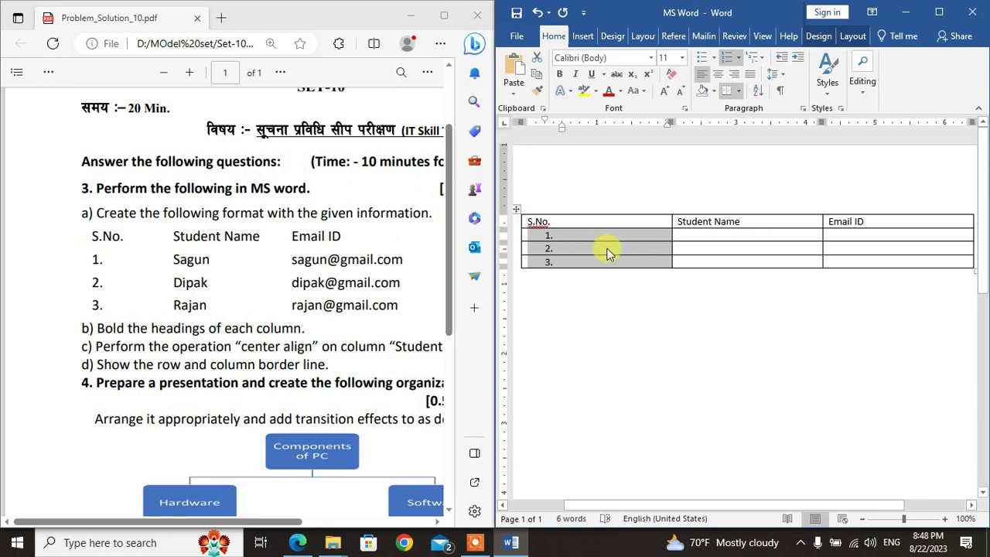
Step: Type the students' names into the Student Name cells
left_click(695, 234)
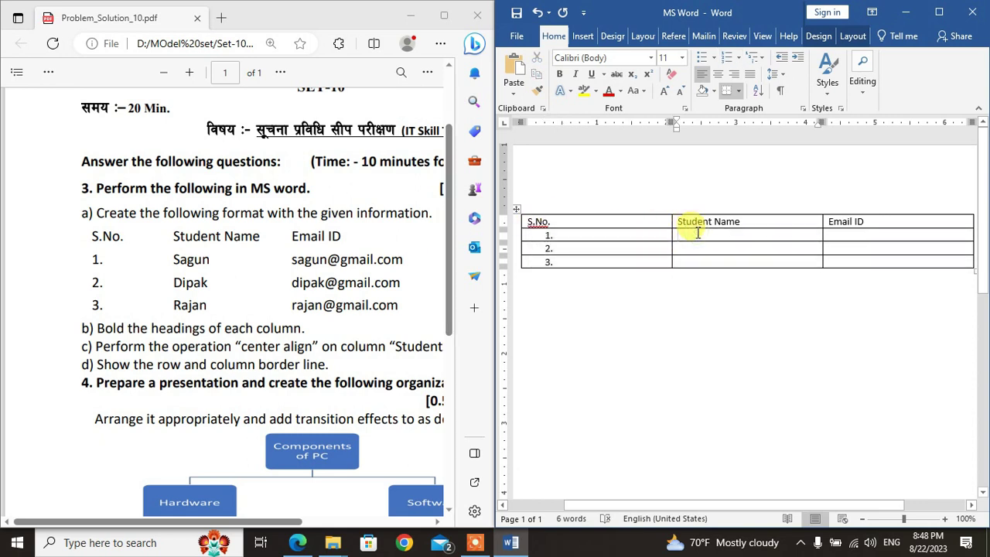
type("Sagu")
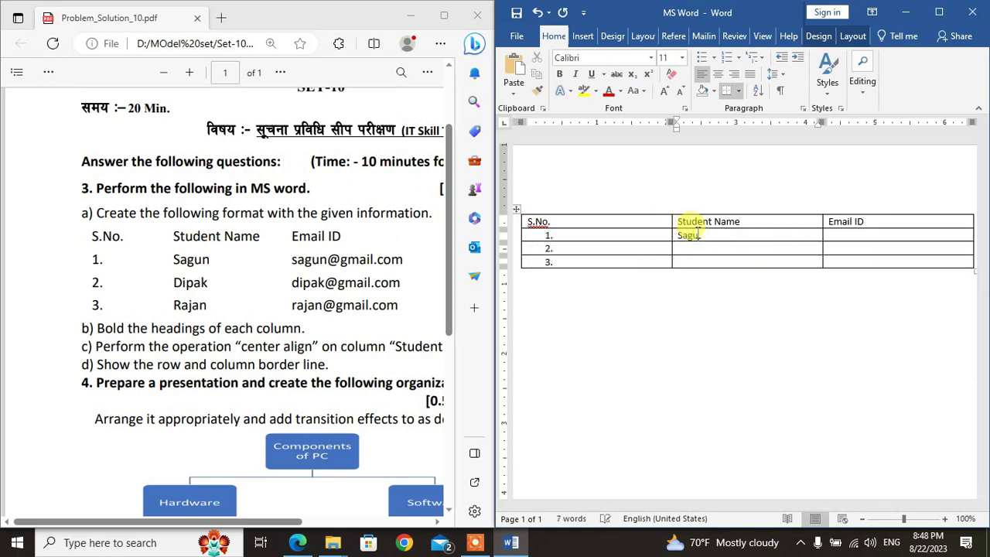
type("n")
key("Down")
type("Ra")
Step: Type the three students' e-mail addresses into the Email ID cells
left_click(867, 232)
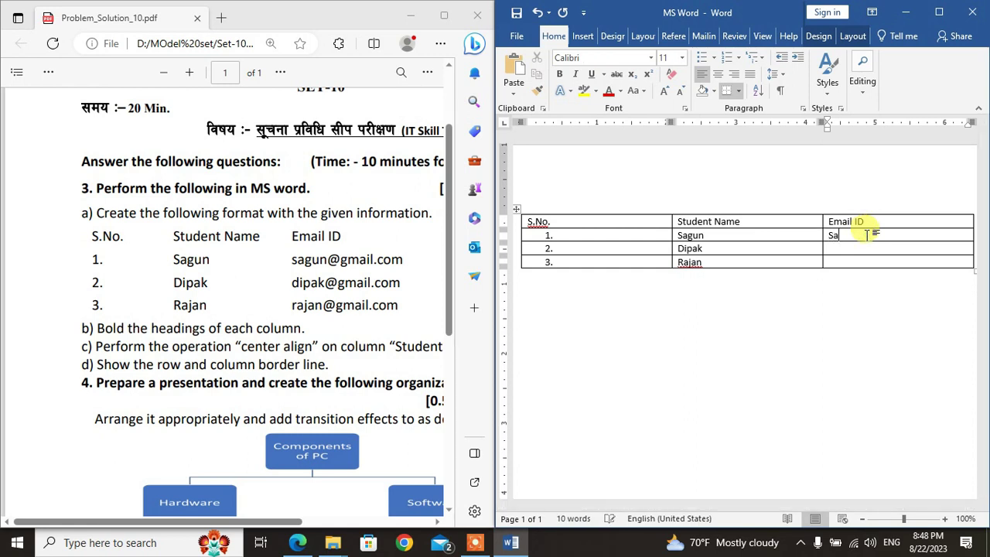
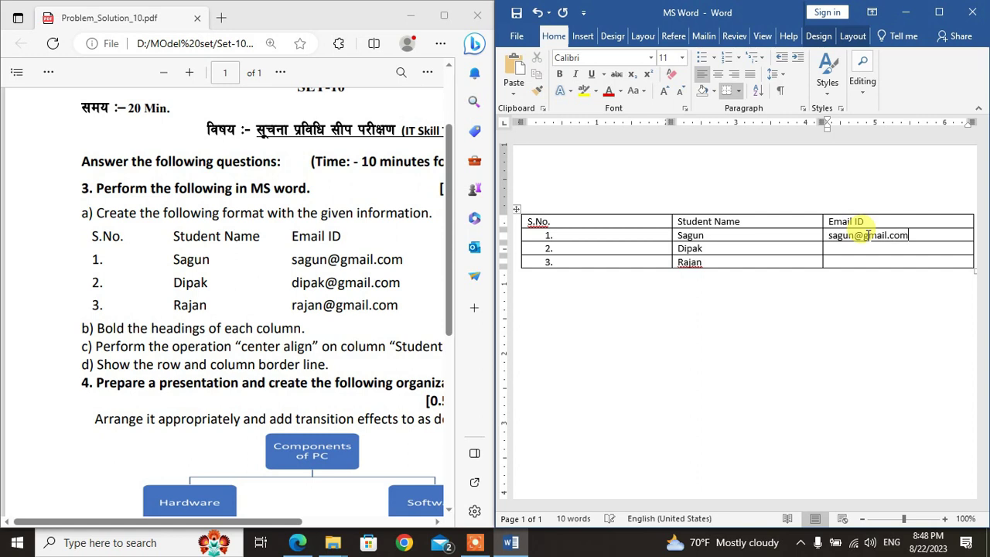
key("Down")
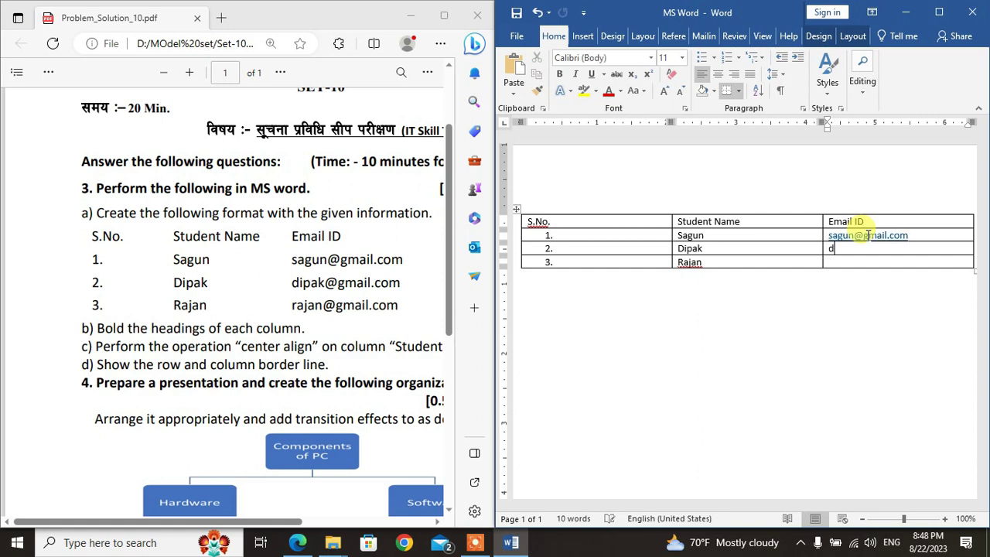
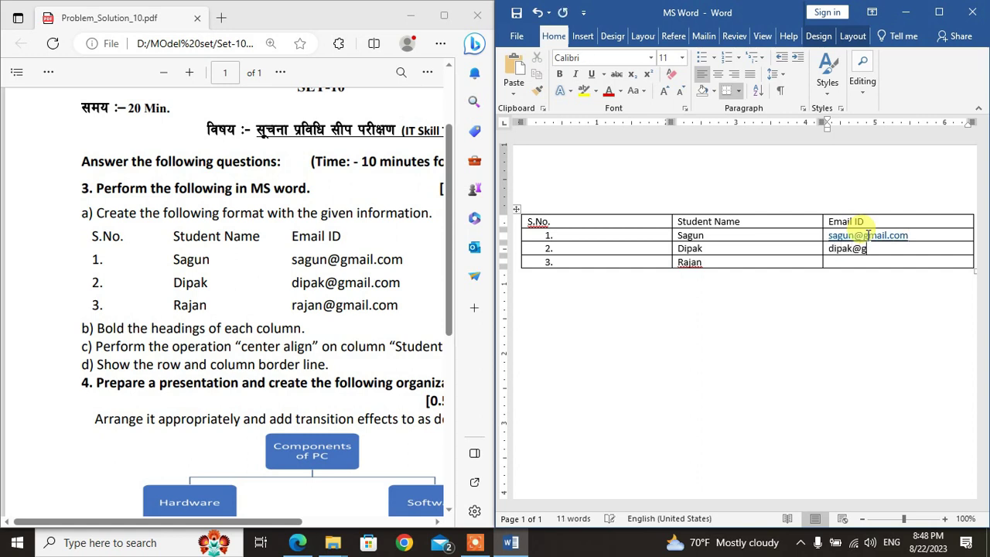
key("Down")
key("Down")
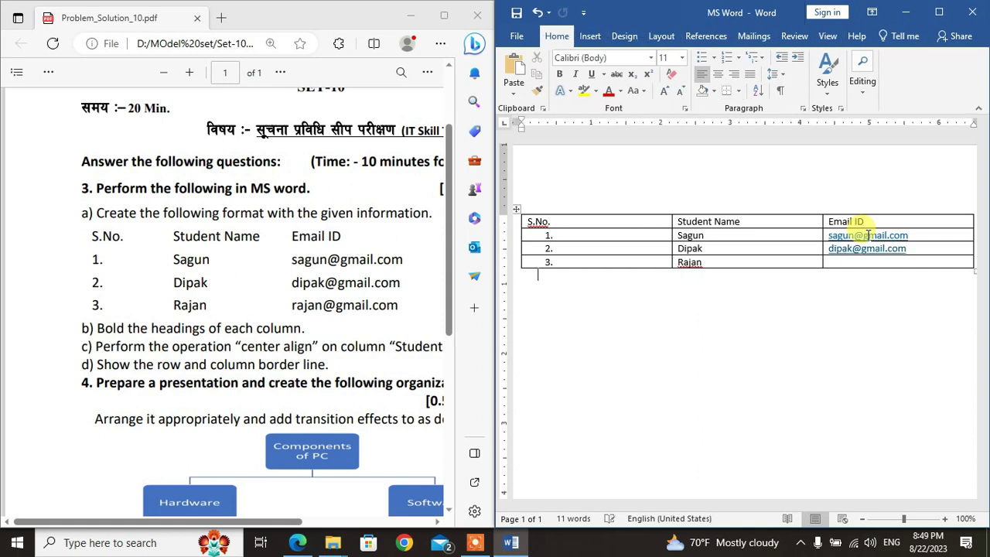
left_click(896, 263)
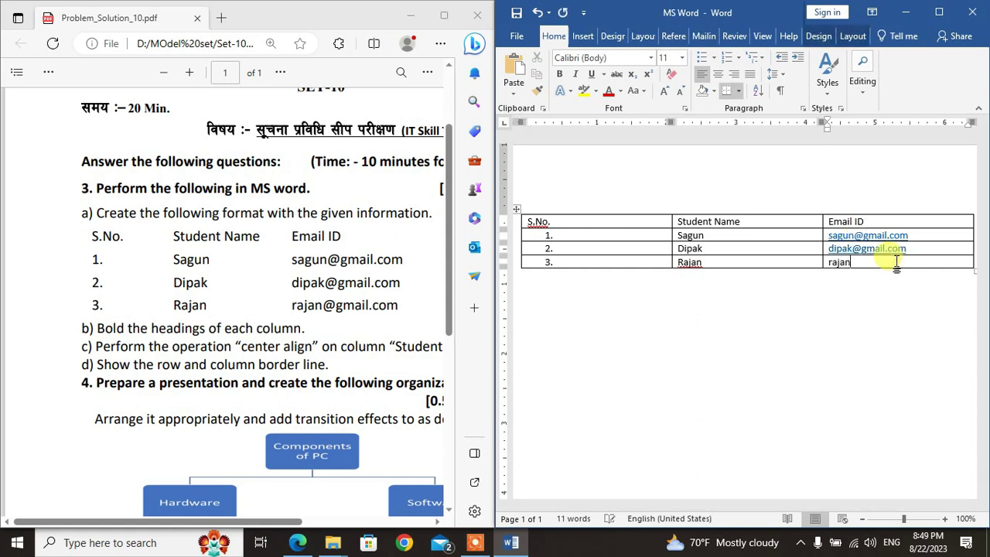
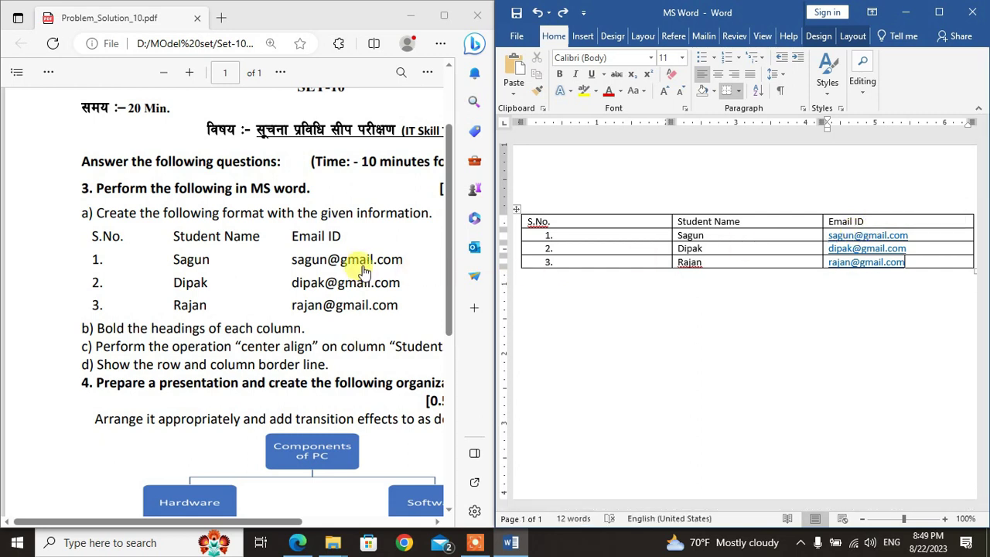
right_click(870, 236)
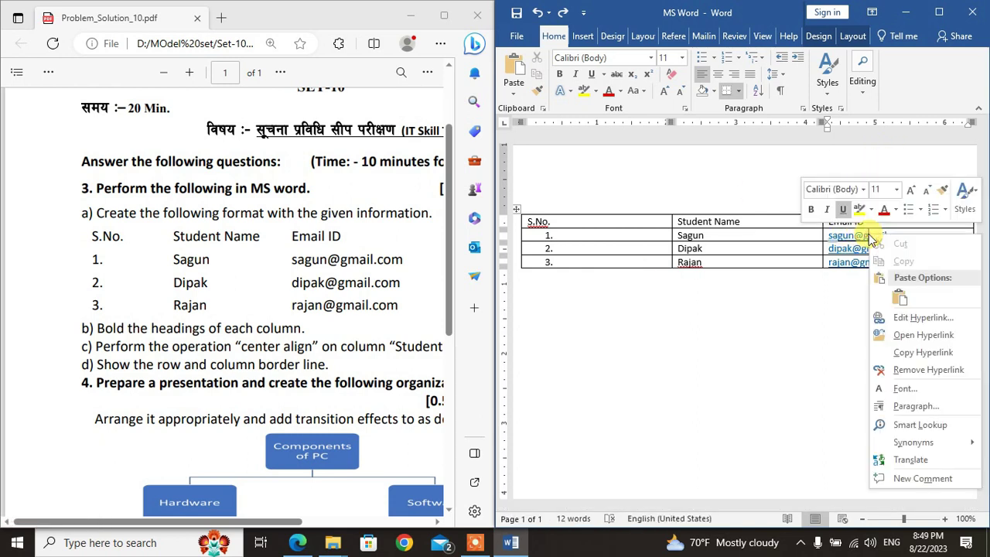
Step: Choose Remove Hyperlink on each of the three Email ID addresses
left_click(913, 372)
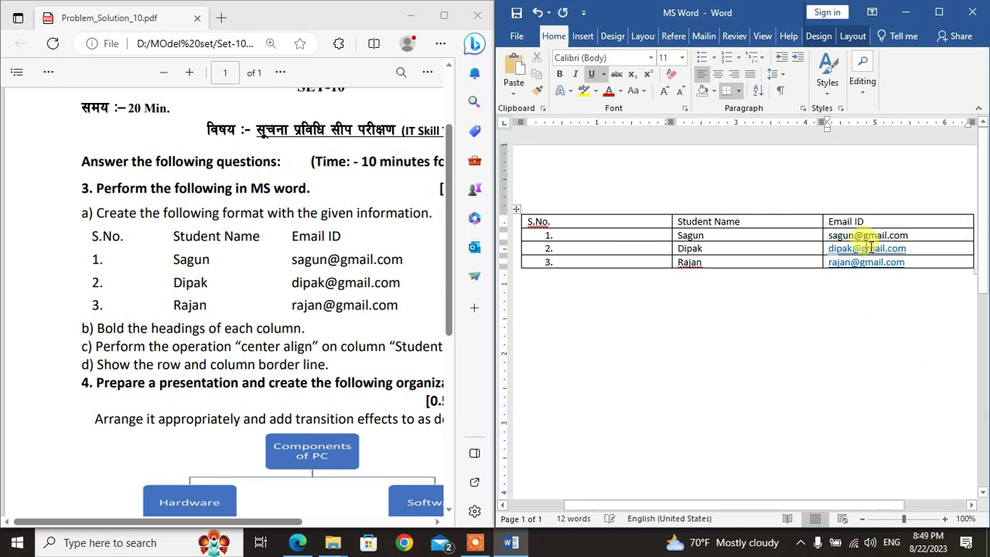
right_click(870, 246)
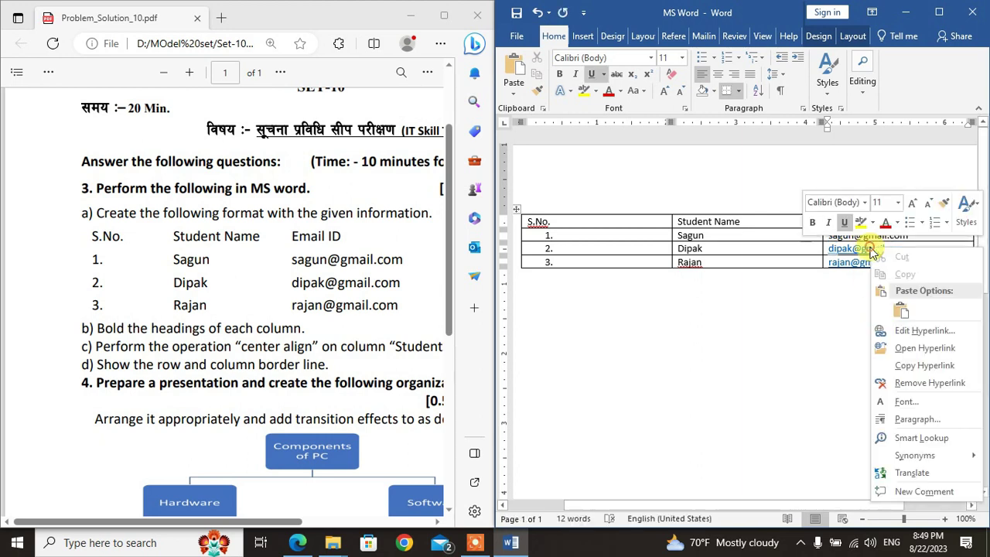
left_click(899, 384)
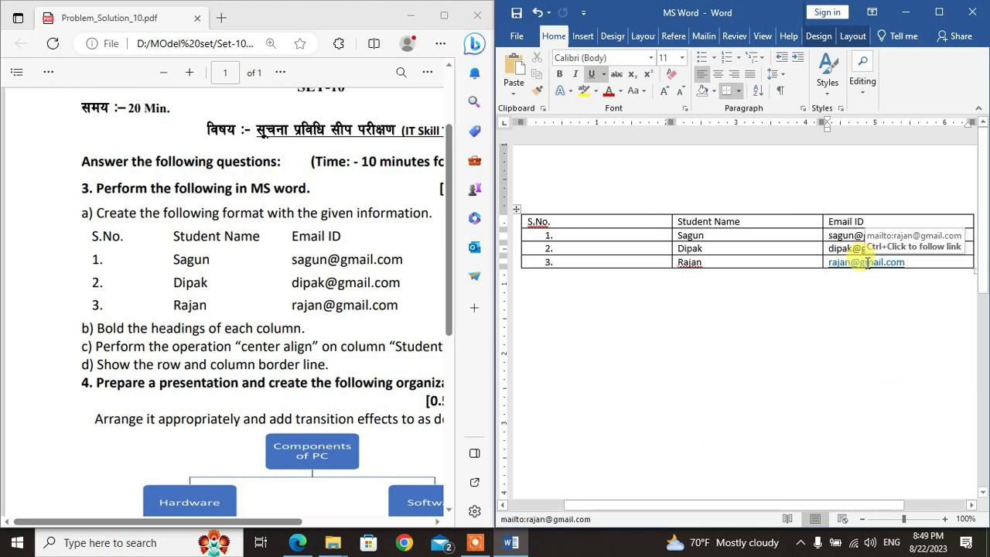
right_click(867, 264)
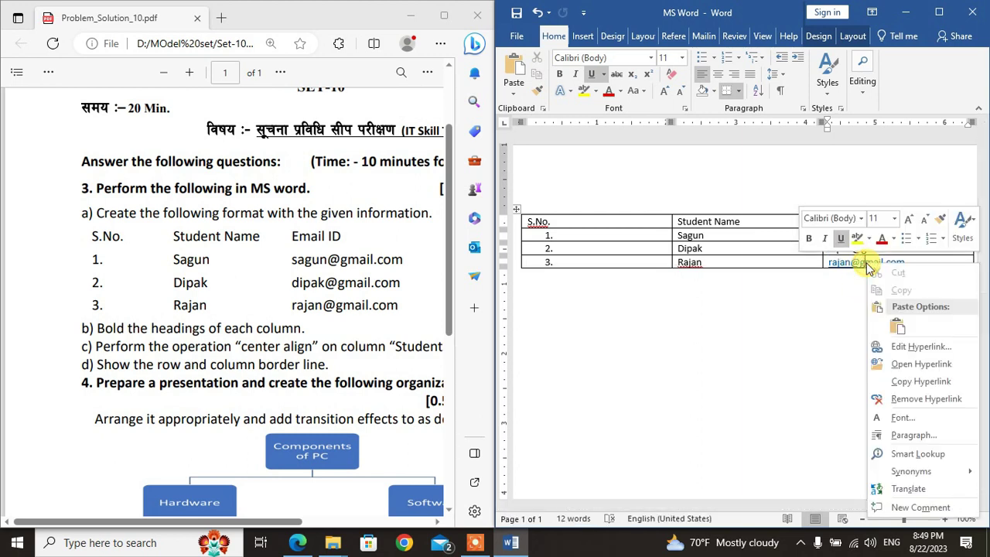
left_click(918, 400)
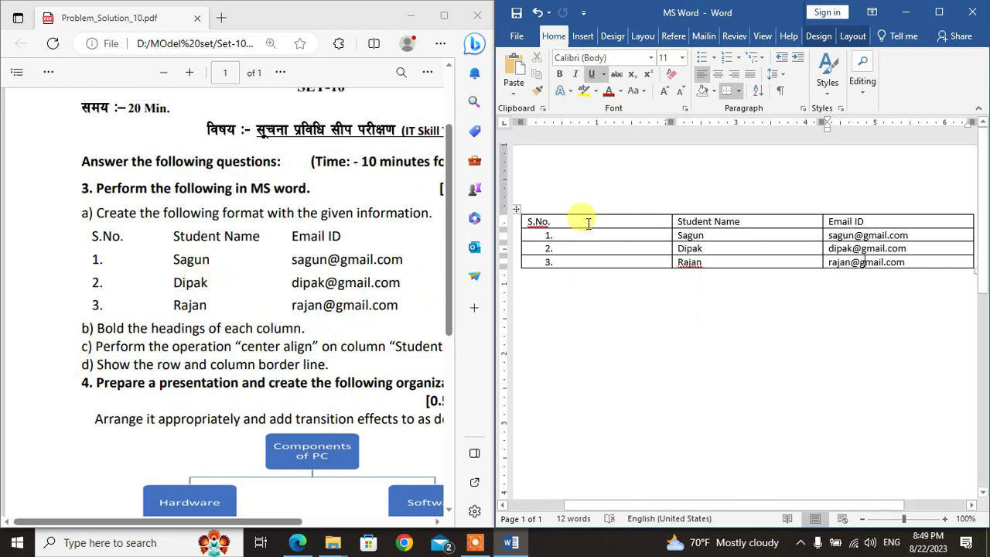
Step: Select the whole table, clear its borders with No Border, then apply All Borders
left_click(516, 209)
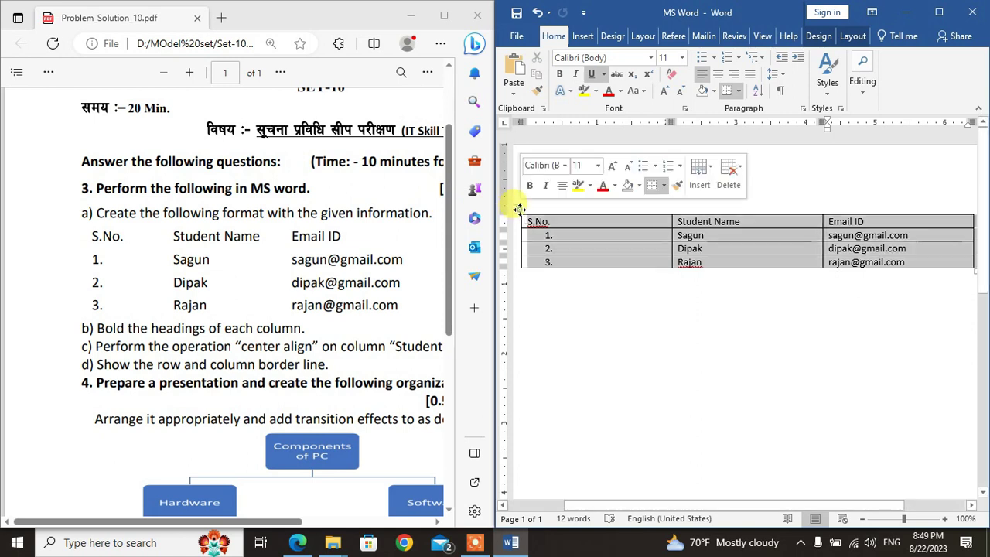
left_click(739, 94)
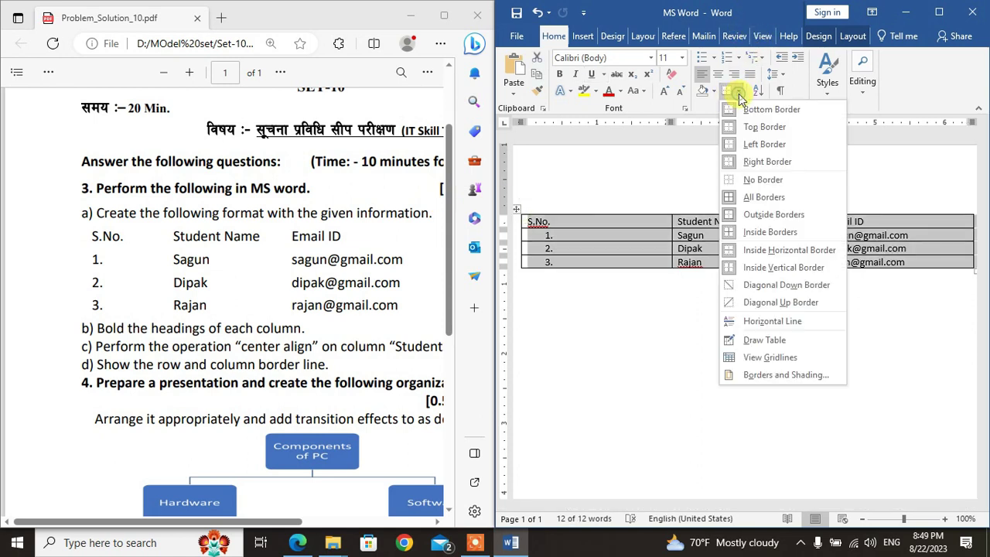
left_click(749, 177)
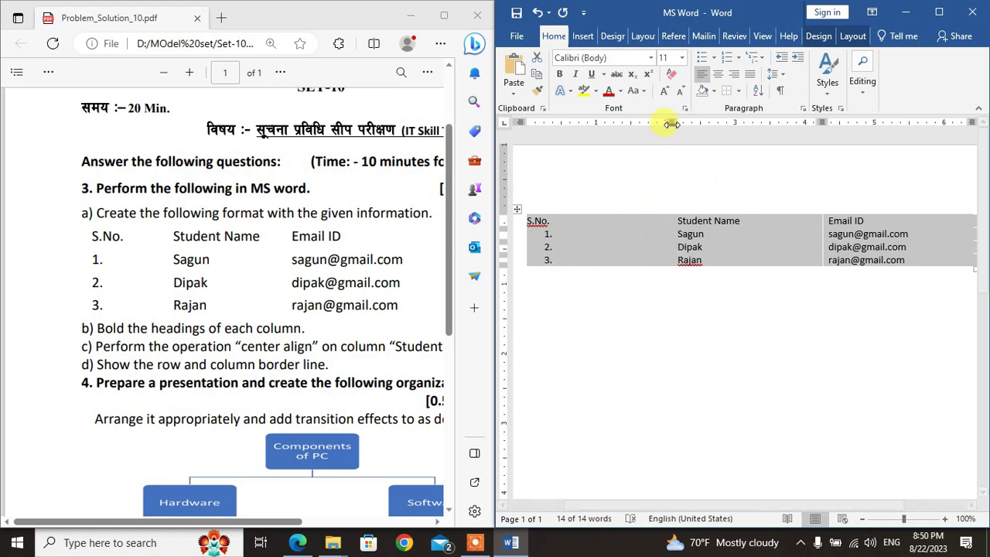
left_click(738, 91)
left_click(745, 197)
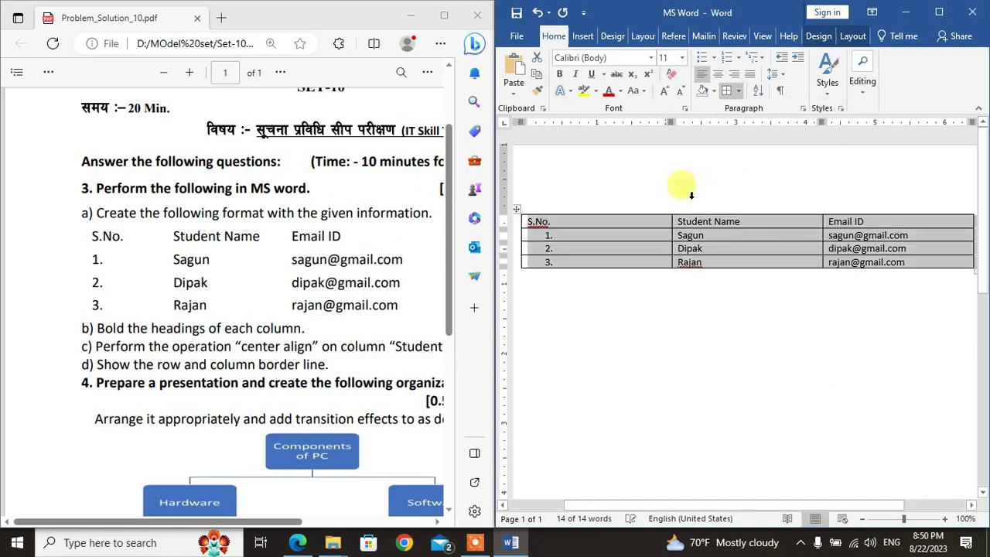
Step: Narrow the S.No. and Student Name columns and stretch the table so every row is taller
left_click_drag(670, 129, 585, 135)
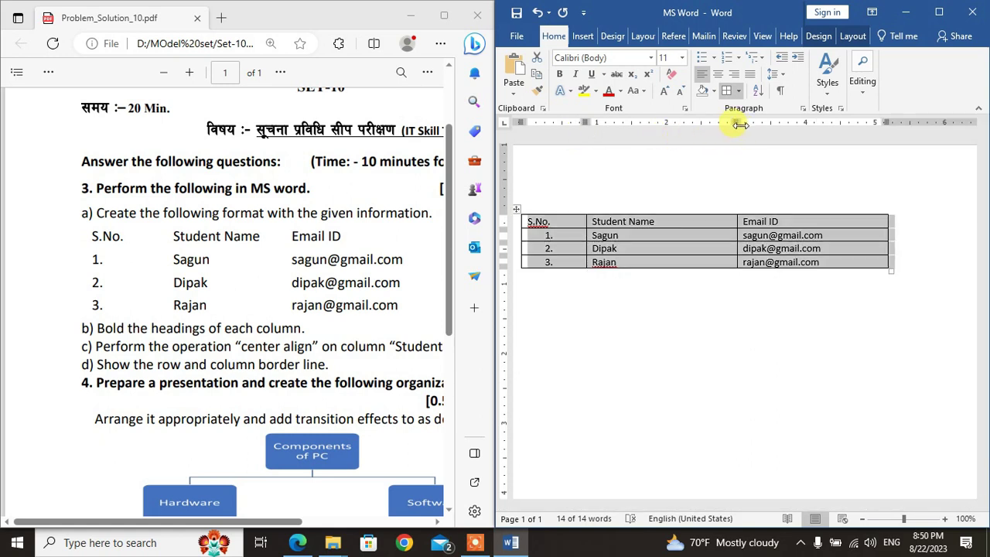
left_click_drag(736, 123, 694, 133)
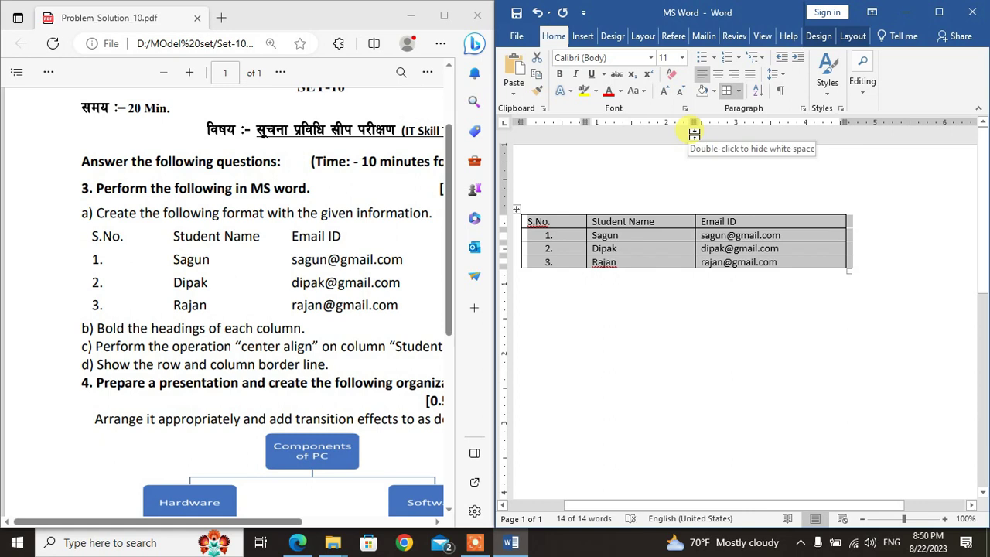
left_click(564, 235)
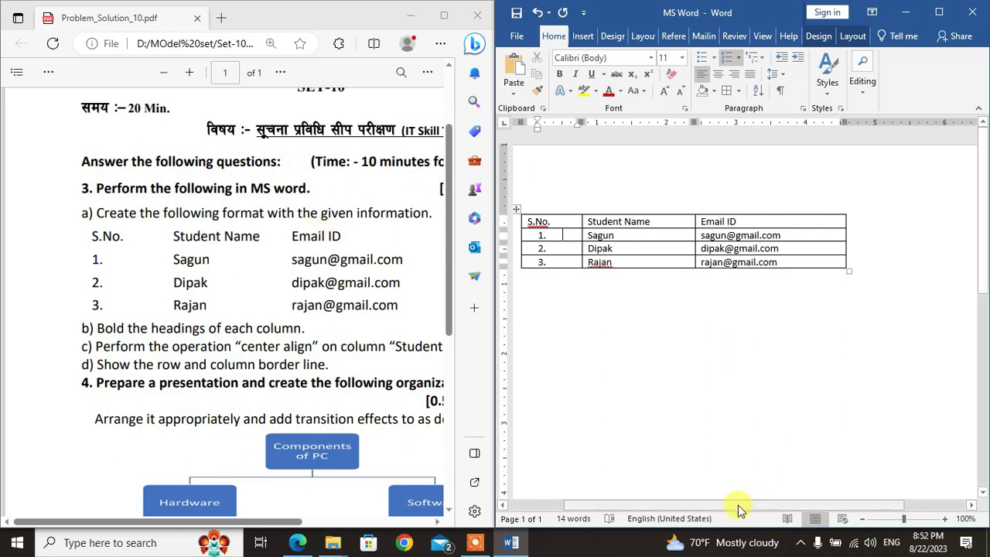
left_click_drag(739, 511, 666, 510)
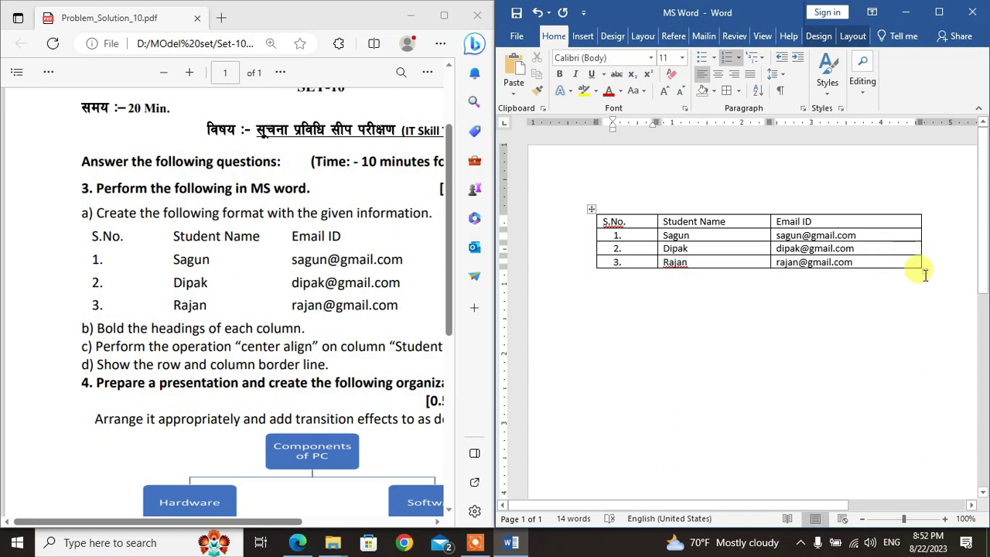
left_click_drag(918, 268, 919, 287)
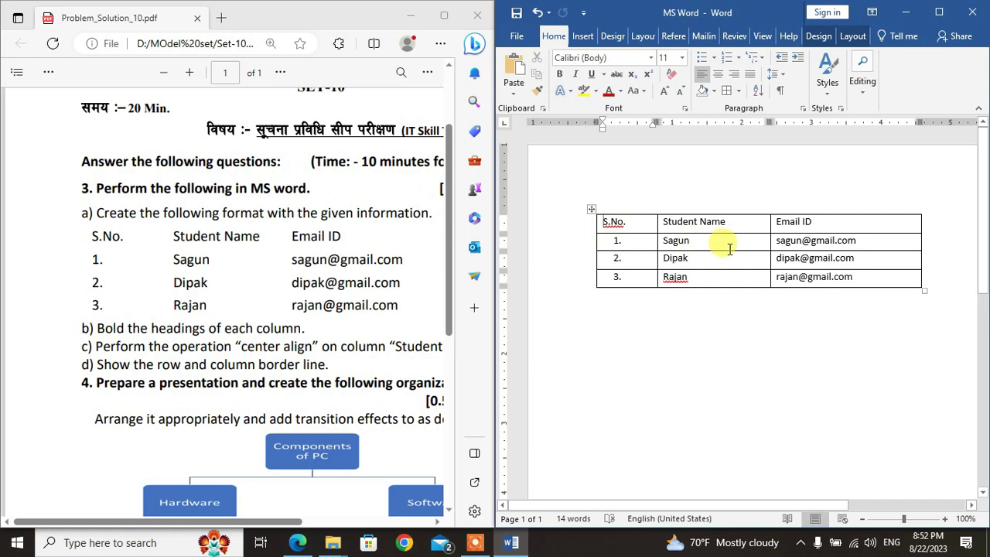
mouse_move(573, 229)
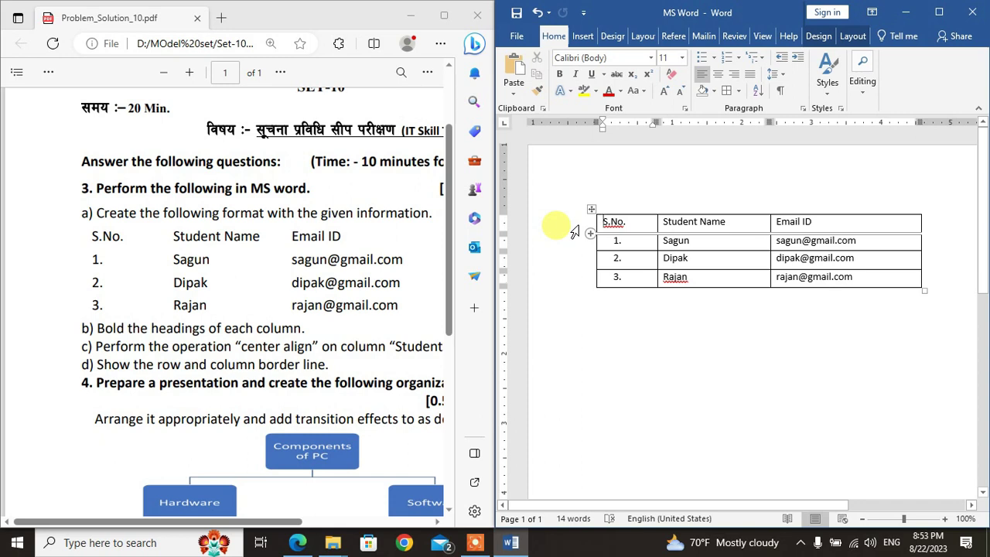
Step: Make the header row S.No., Student Name and Email ID bold
left_click(573, 228)
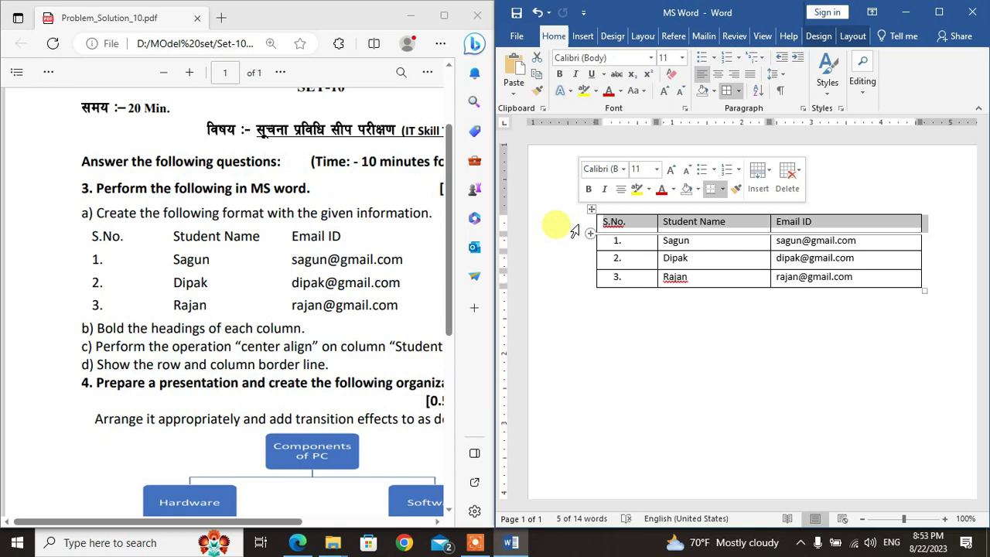
left_click(589, 191)
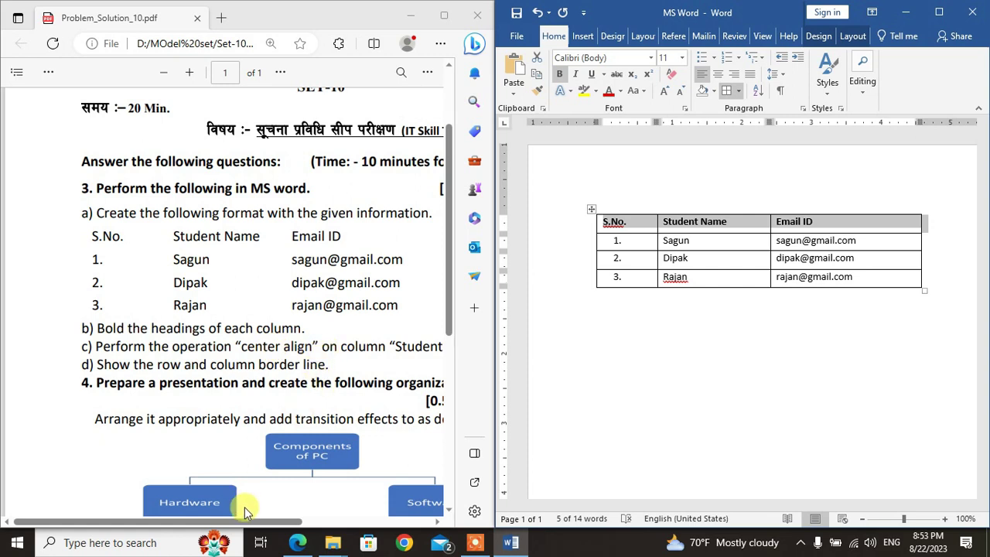
left_click_drag(250, 519, 304, 528)
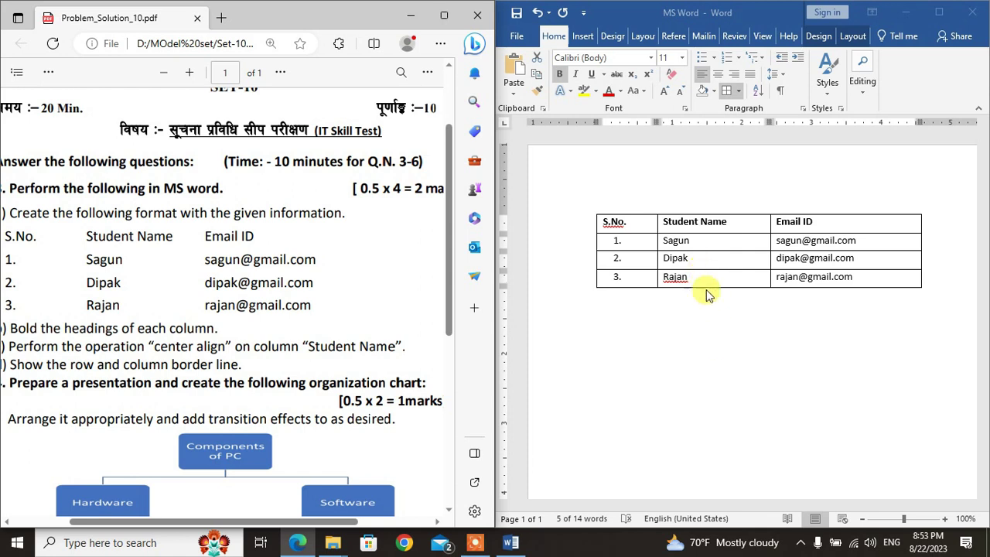
left_click(705, 209)
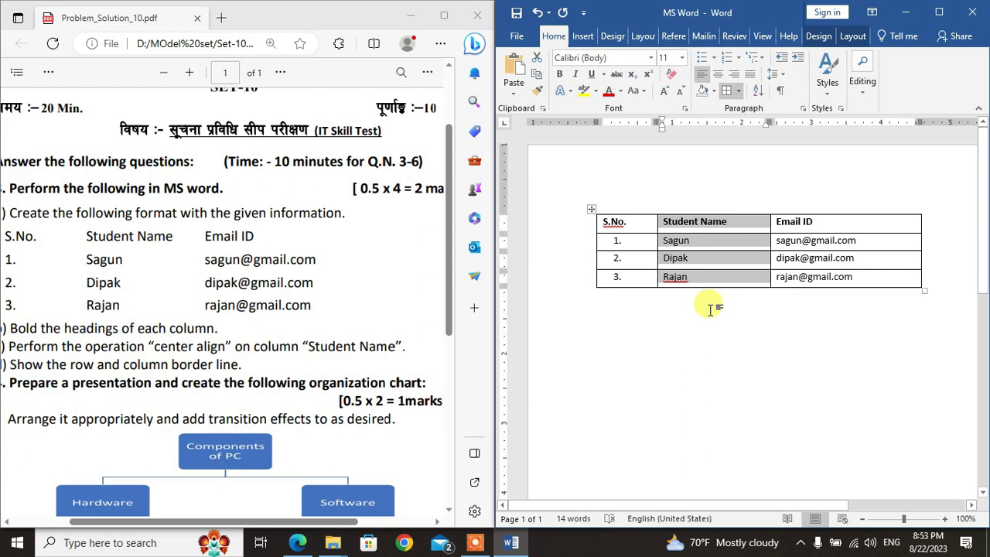
Step: Center-align the selected Student Name column, then deselect the table
left_click(721, 74)
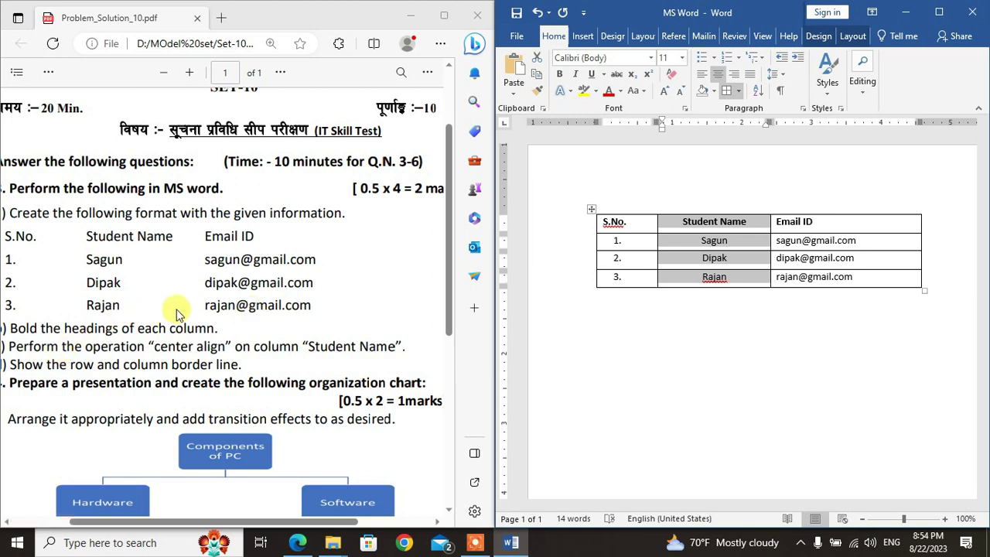
left_click(727, 321)
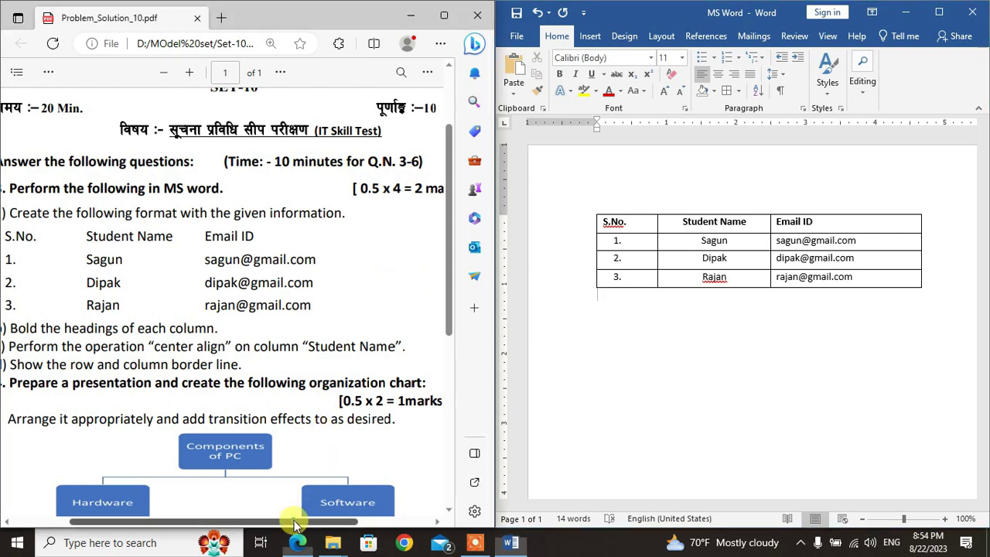
Step: Close the Word document, saving the changes when prompted
left_click_drag(293, 524, 281, 524)
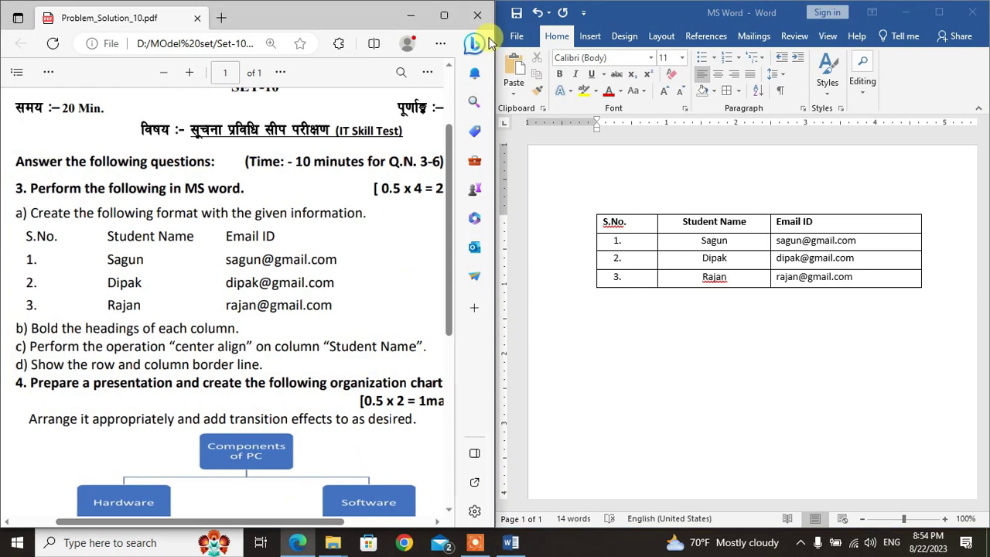
left_click(515, 12)
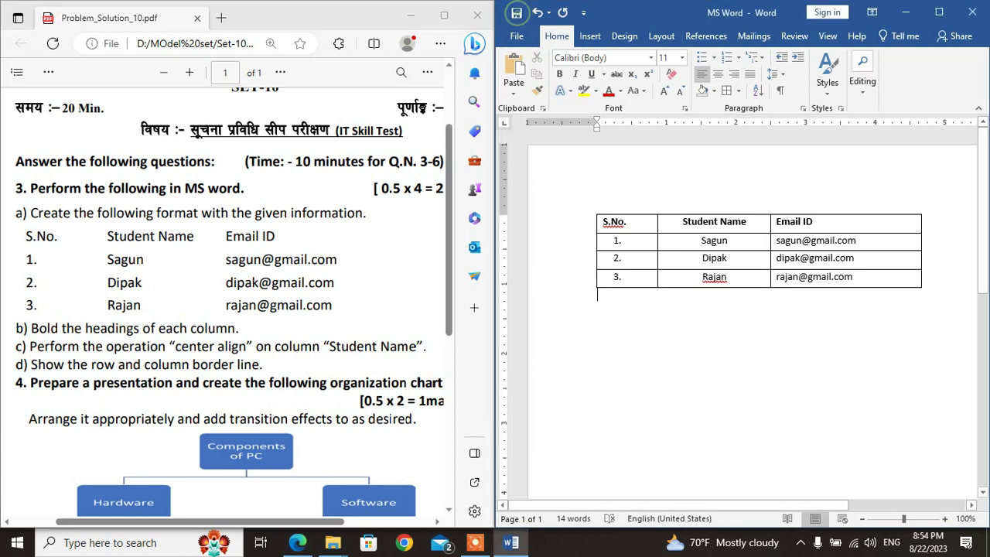
left_click(972, 12)
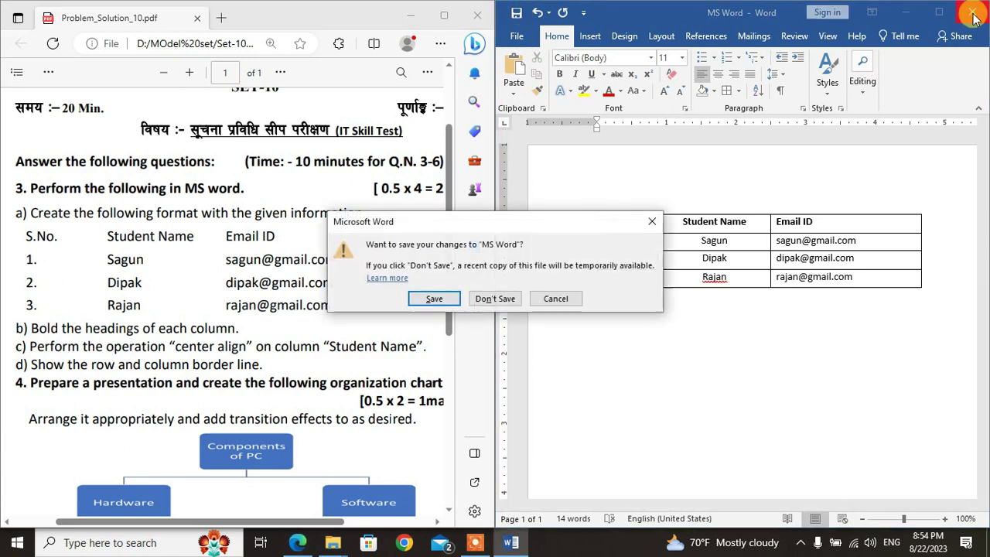
left_click(447, 303)
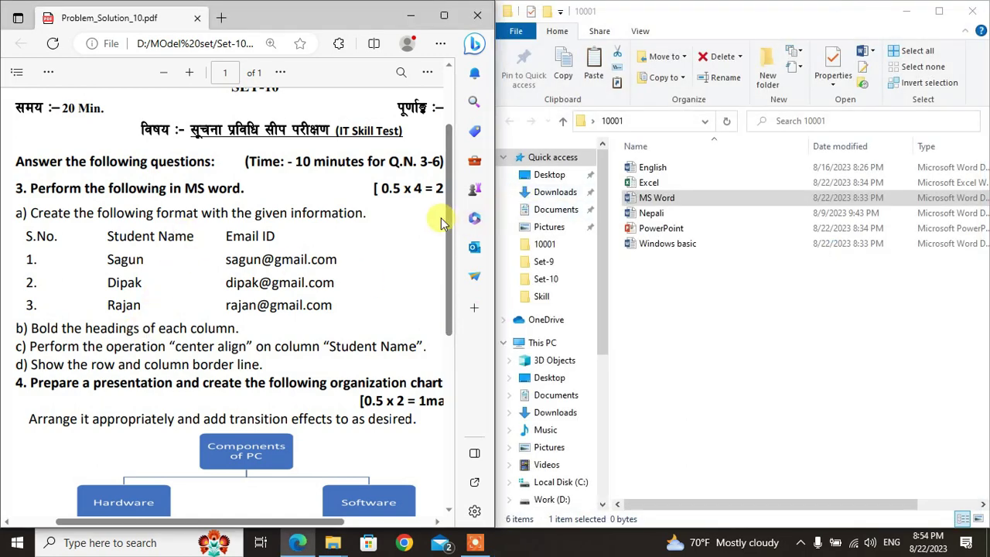
Step: Open the PowerPoint presentation from folder 10001, showing its blank title slide
left_click_drag(446, 221, 455, 292)
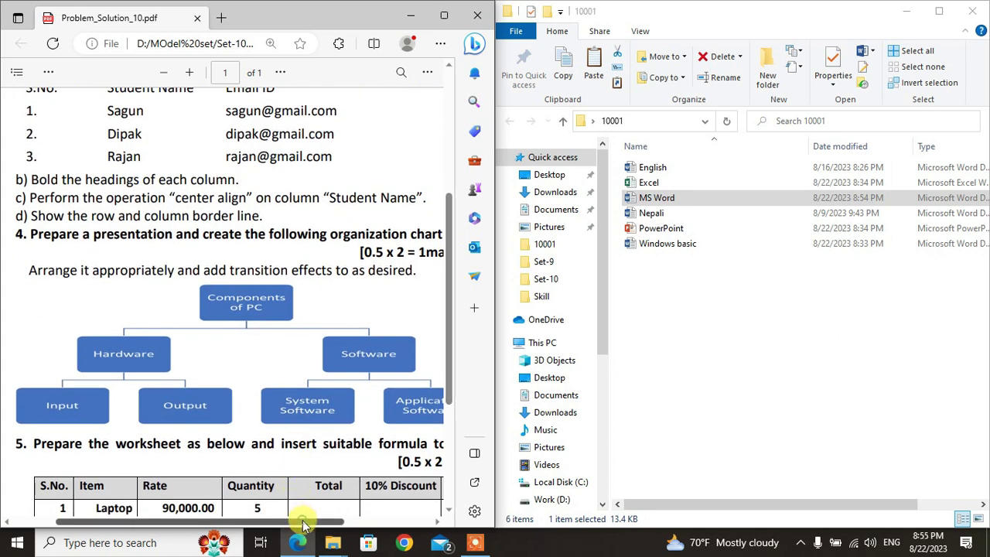
left_click_drag(304, 526, 320, 531)
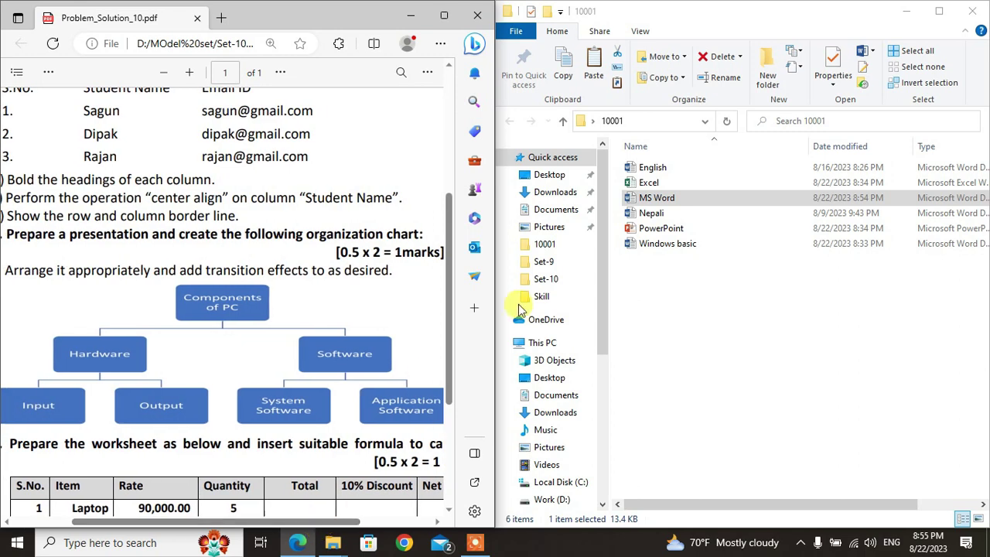
double_click(670, 231)
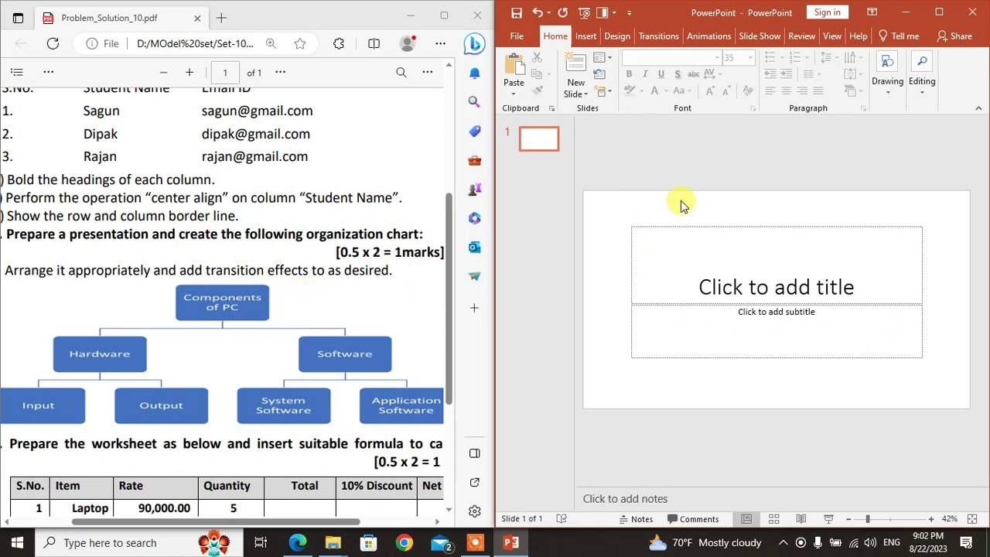
Step: Delete the title and subtitle placeholders and bring up the SmartArt graphic chooser
left_click(679, 224)
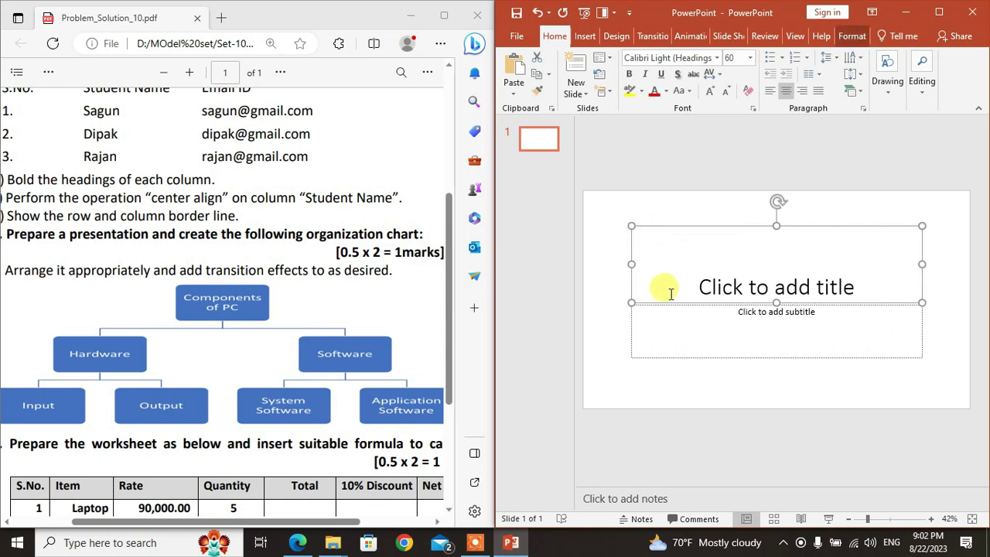
left_click(631, 325, "shift")
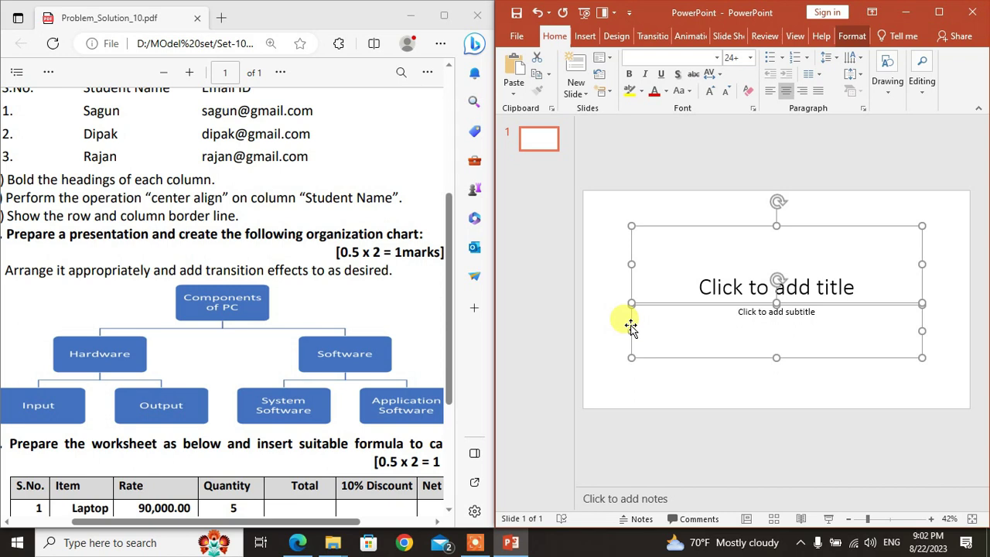
key("Delete")
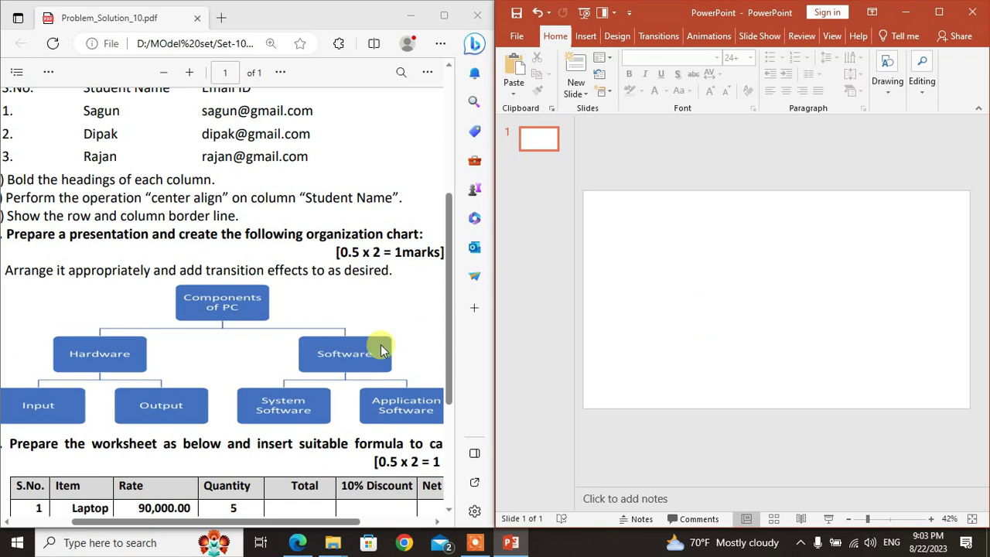
left_click(590, 41)
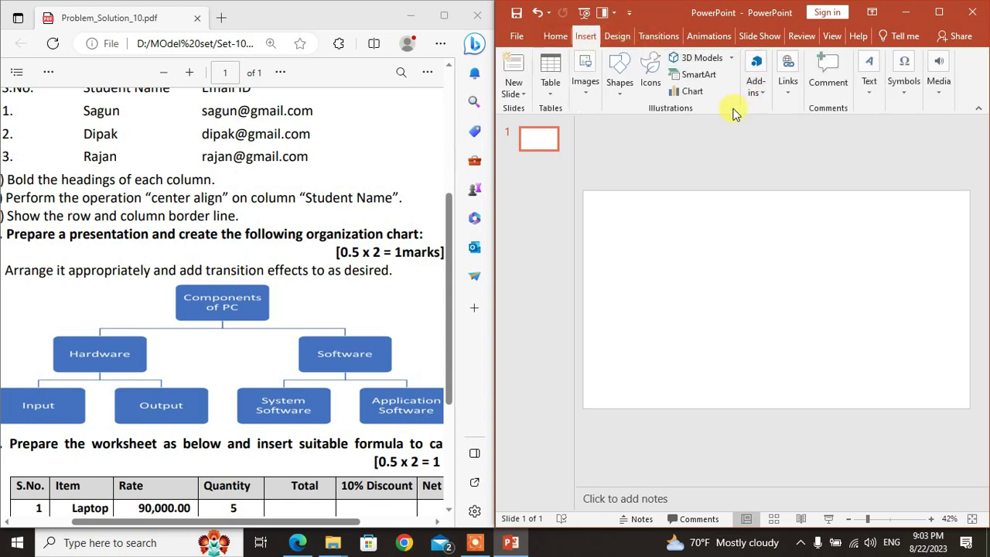
left_click(706, 79)
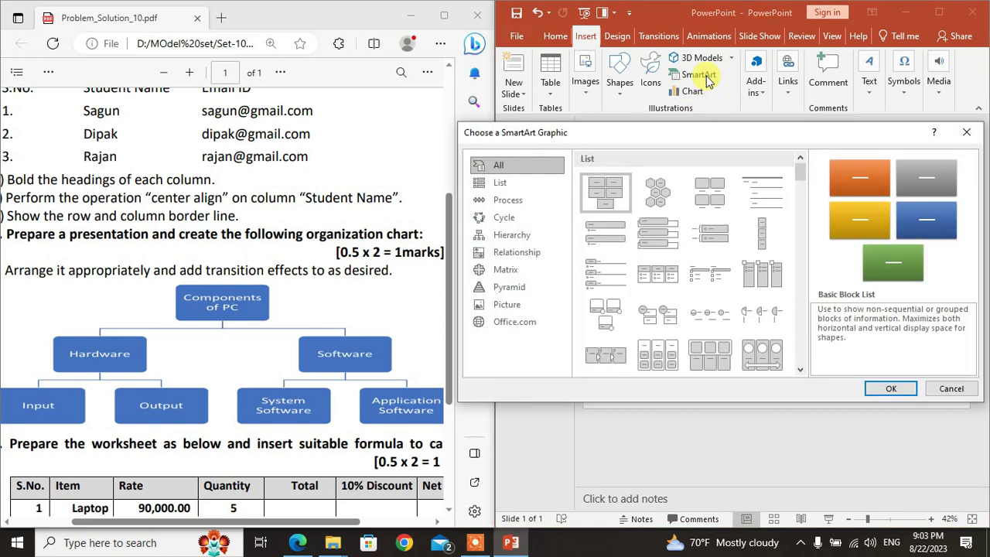
Step: Insert a Hierarchy > Organization Chart SmartArt onto the slide
left_click(505, 172)
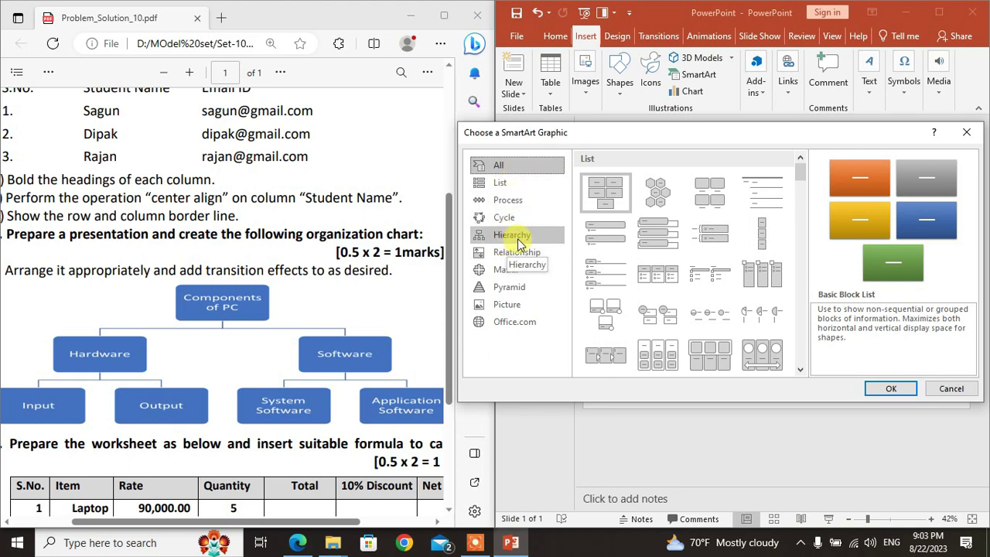
left_click(519, 243)
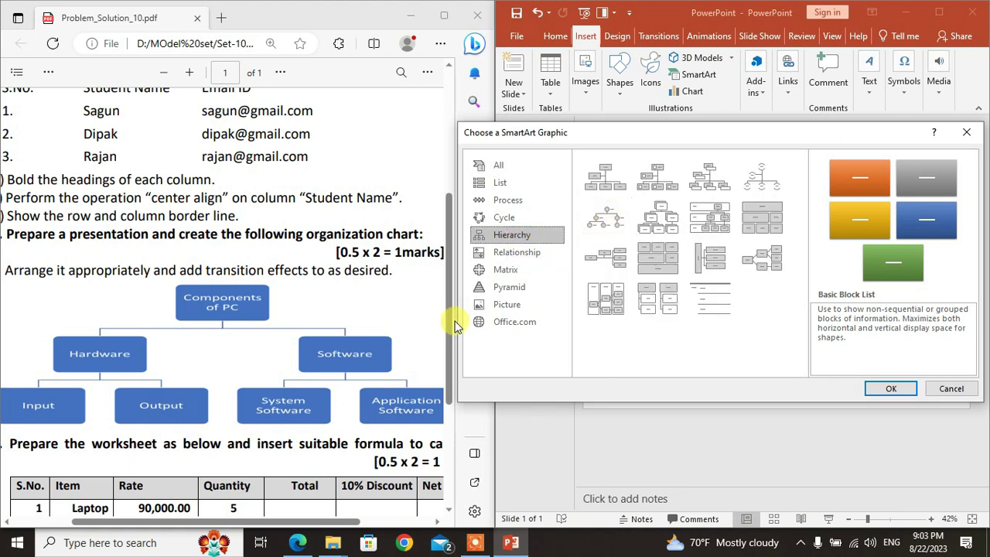
left_click(607, 177)
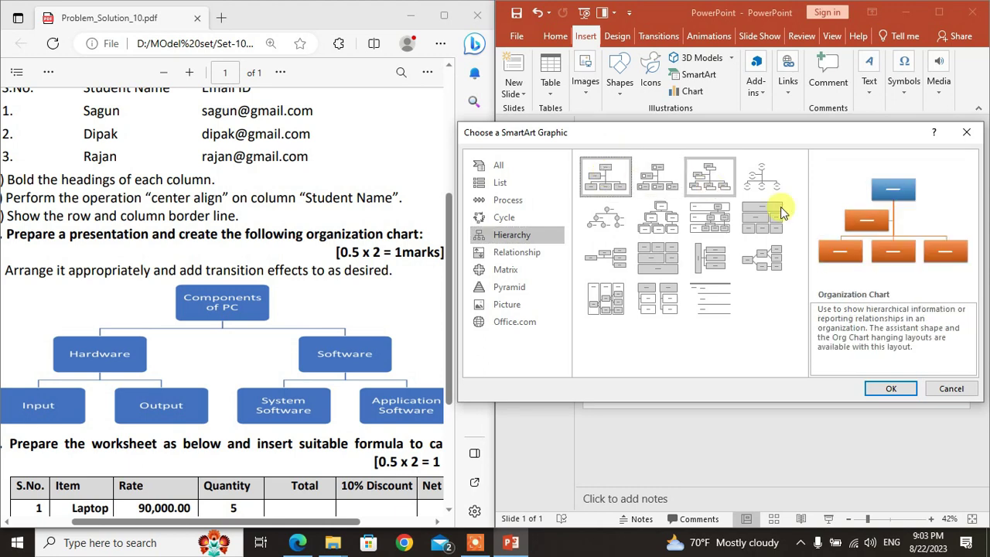
left_click(891, 389)
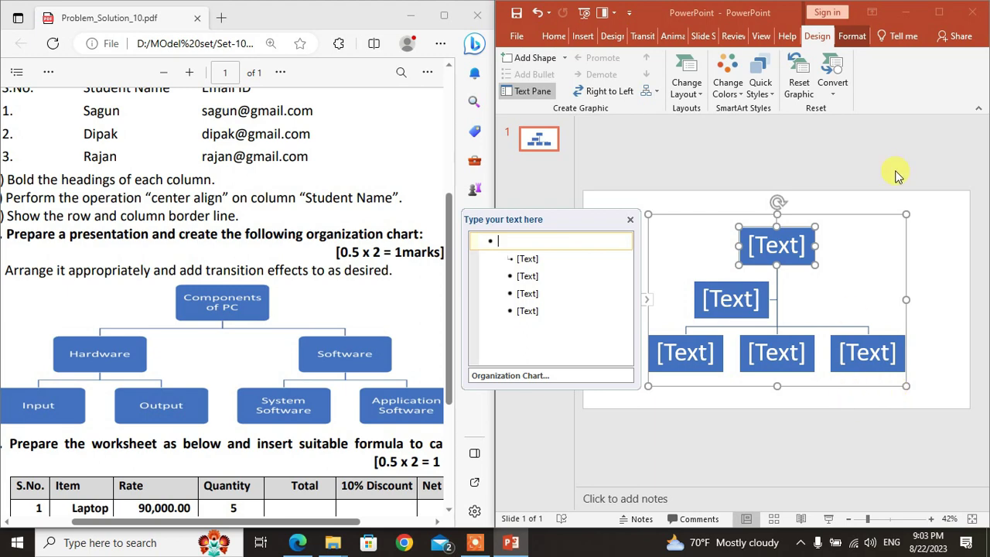
left_click(939, 12)
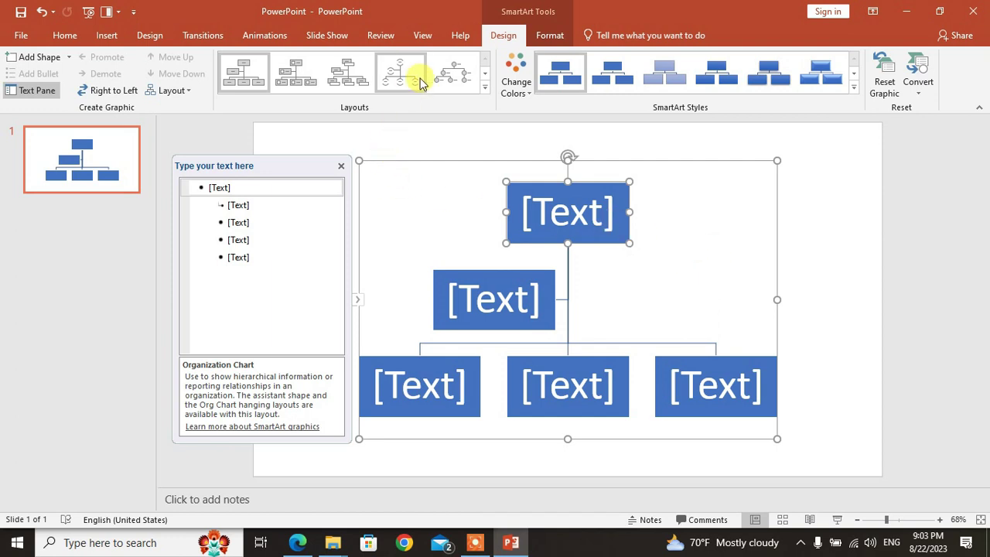
Step: Switch the chart to the Labeled Hierarchy layout and label the top box 'Components of PC'
left_click(486, 91)
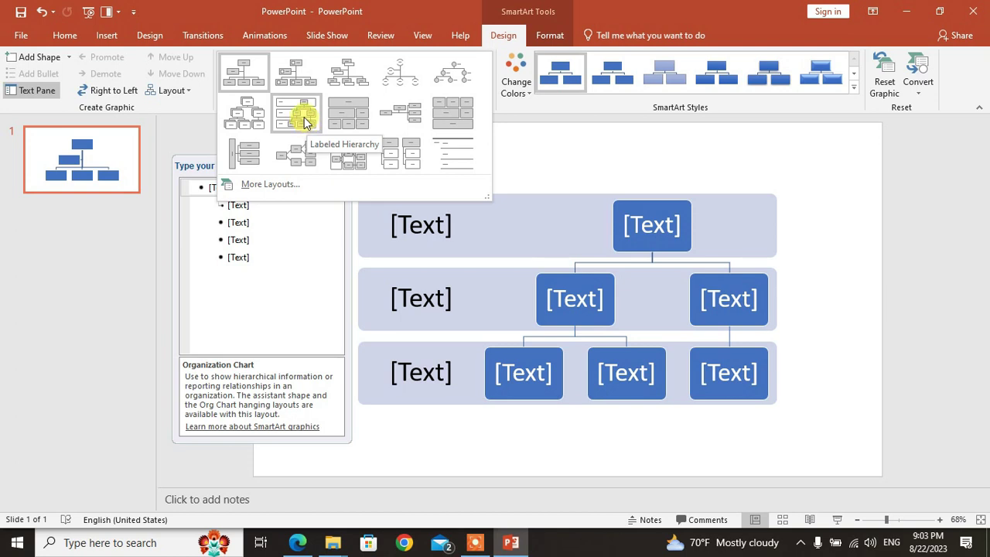
left_click(302, 117)
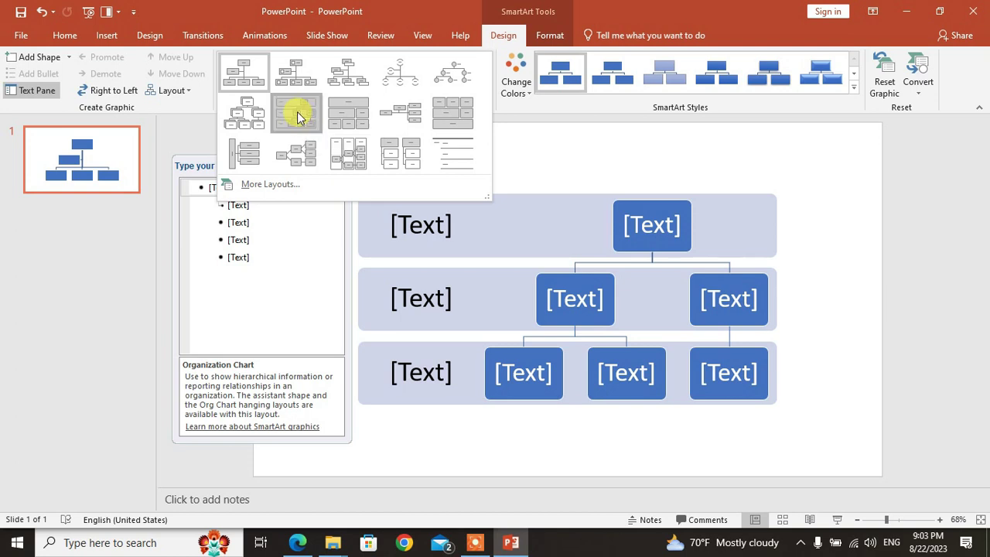
left_click(652, 225)
key("super+Right")
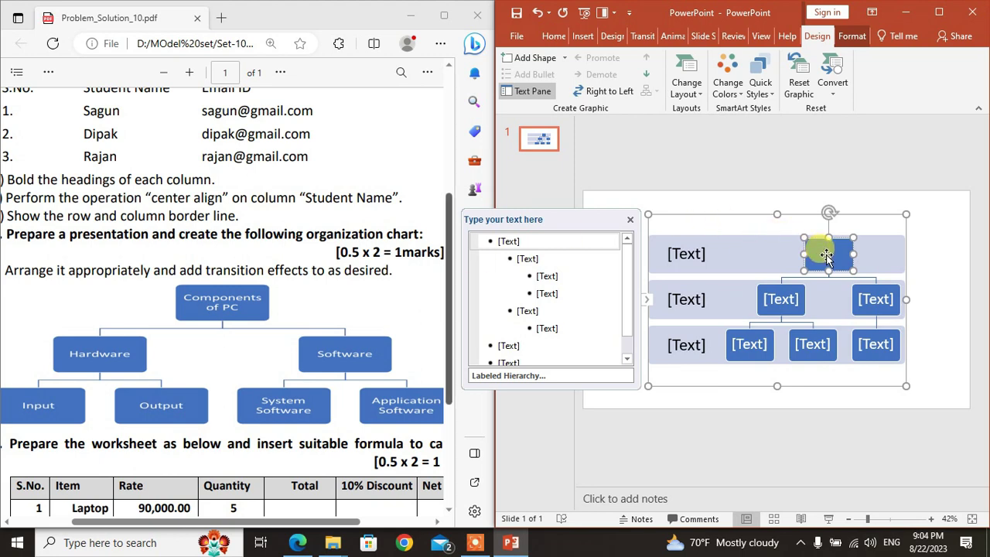
type("Comput")
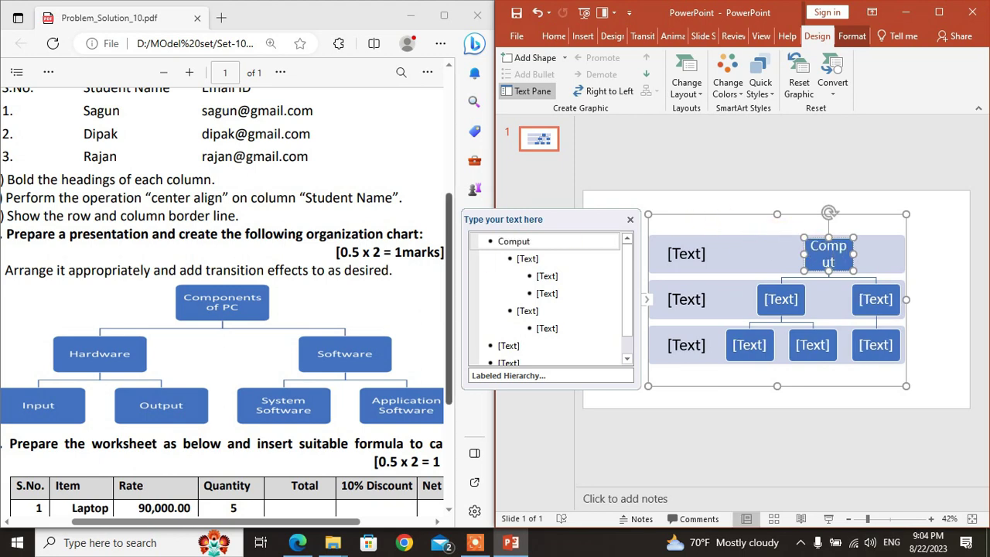
key("BackSpace")
key("BackSpace")
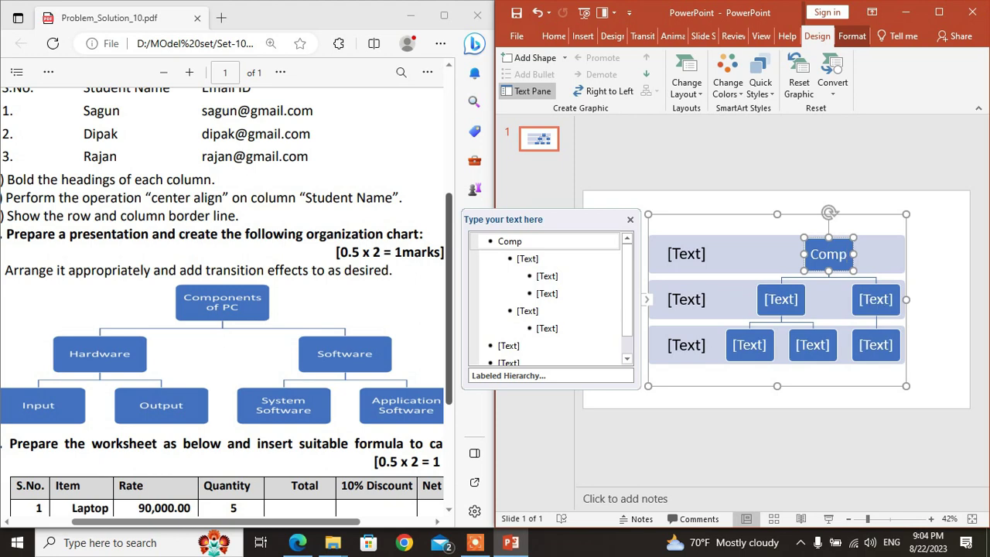
type("onents")
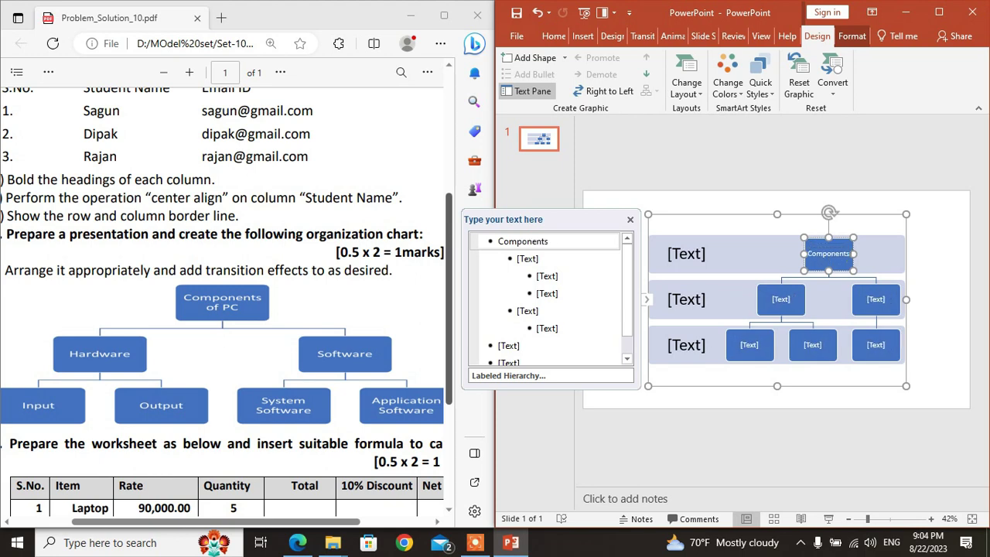
type(" of PC")
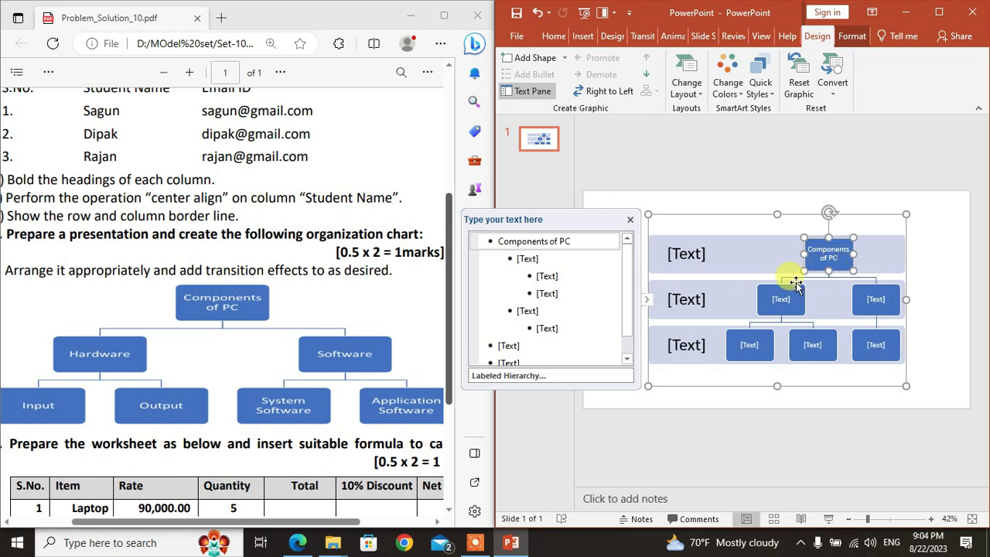
Step: Fill the remaining boxes with Hardware, Software, Input, Output and System Software
left_click(782, 300)
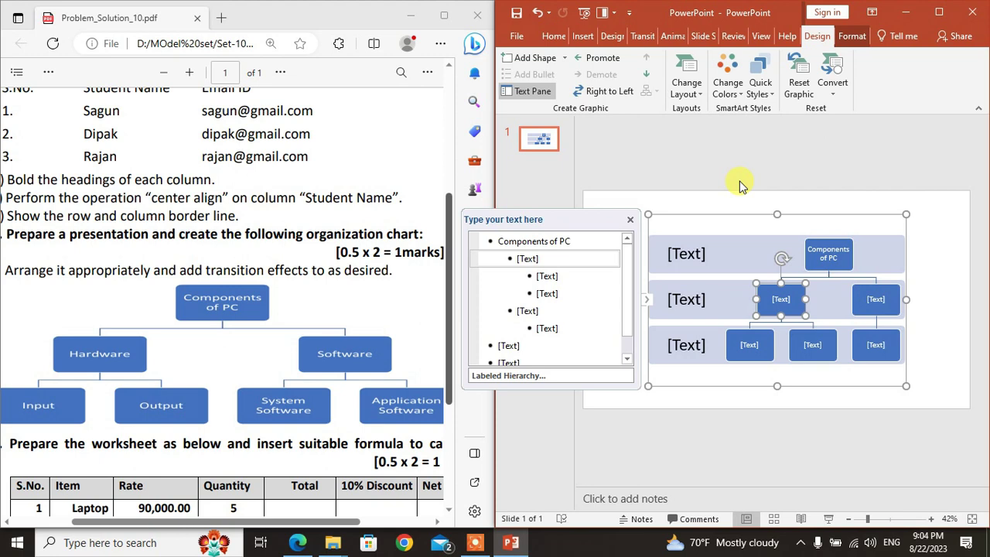
type("Hardware")
left_click(879, 300)
type("Software")
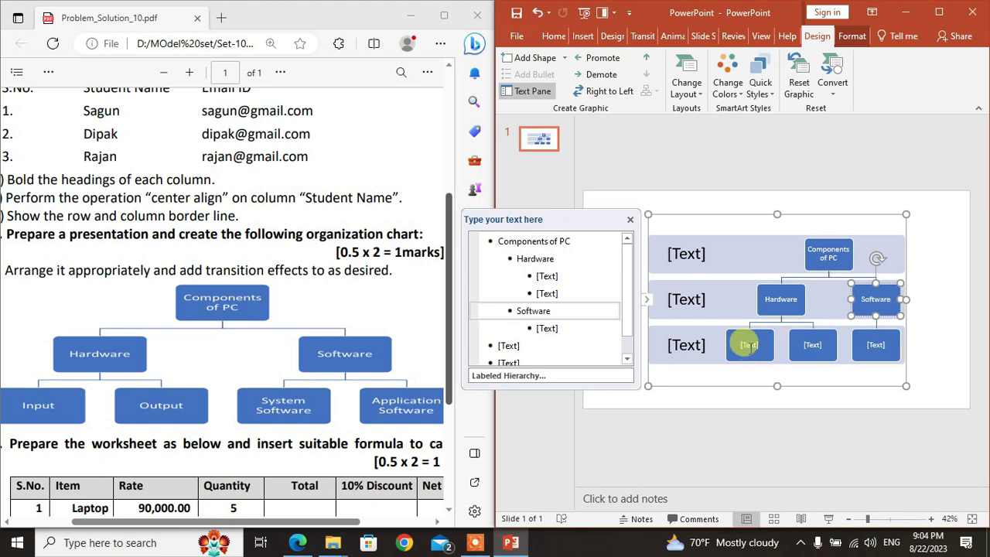
left_click(748, 347)
type("Input")
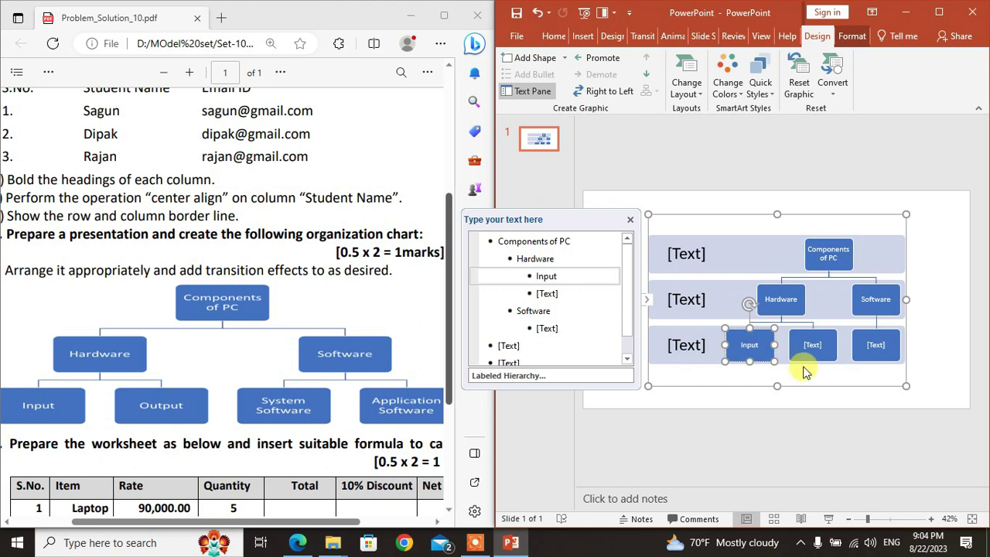
left_click(815, 342)
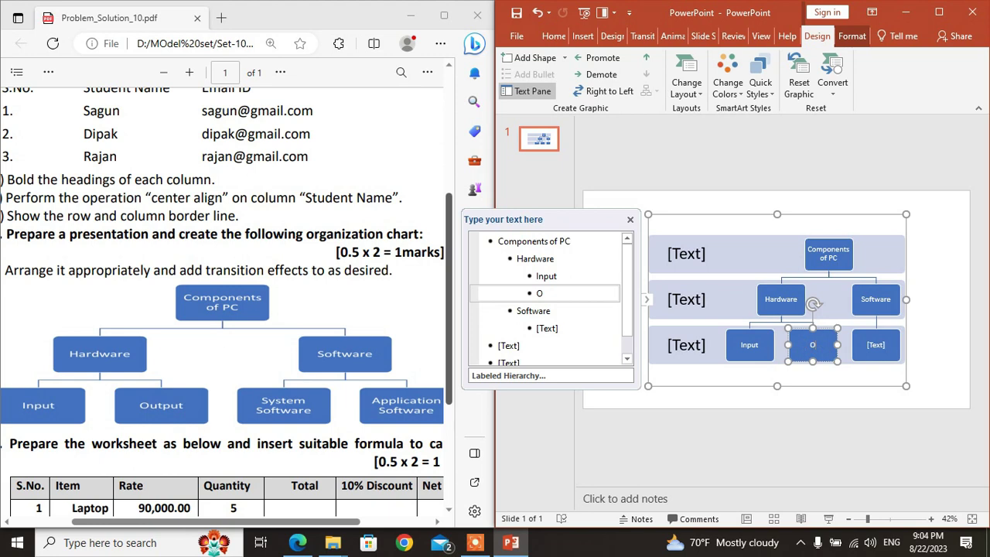
type("Output")
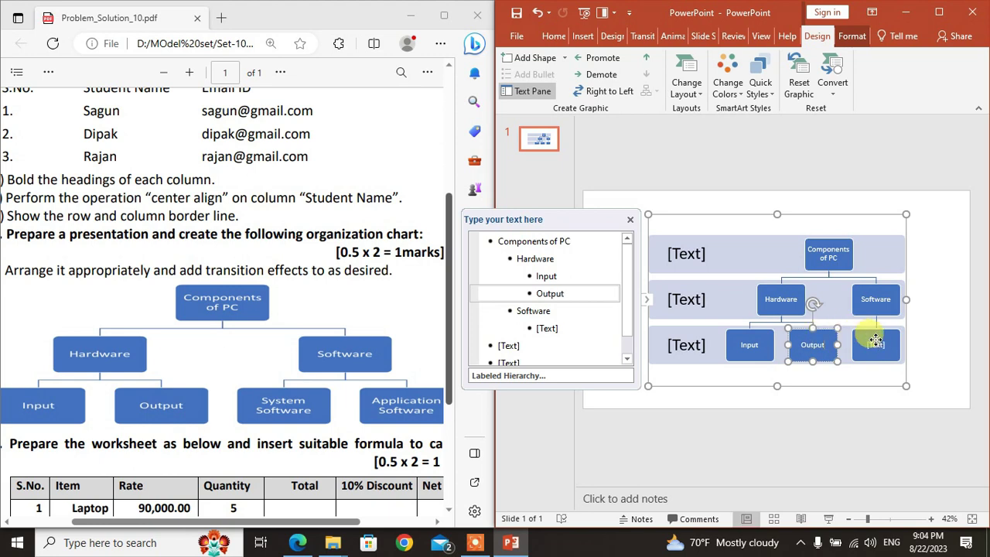
left_click(876, 343)
type("Sys")
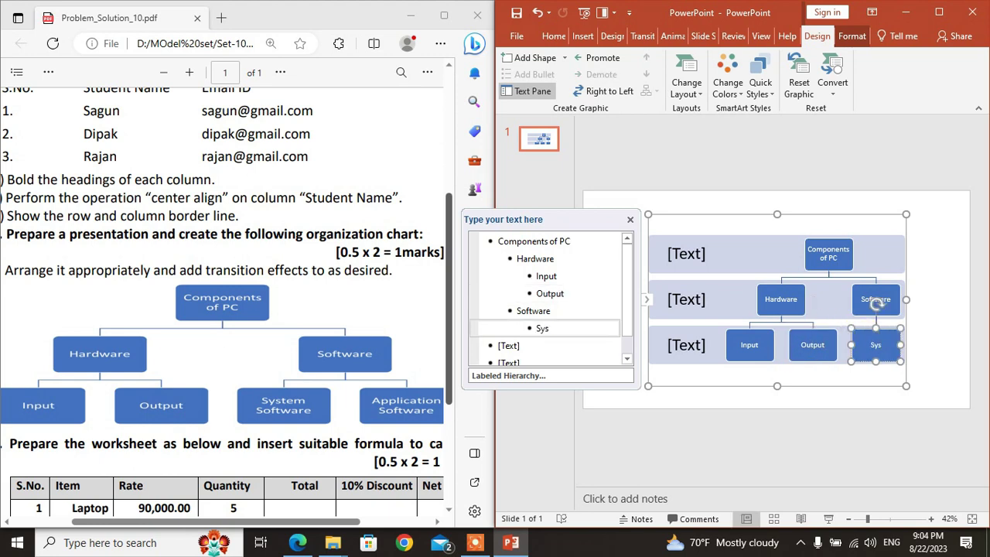
type("tem Software")
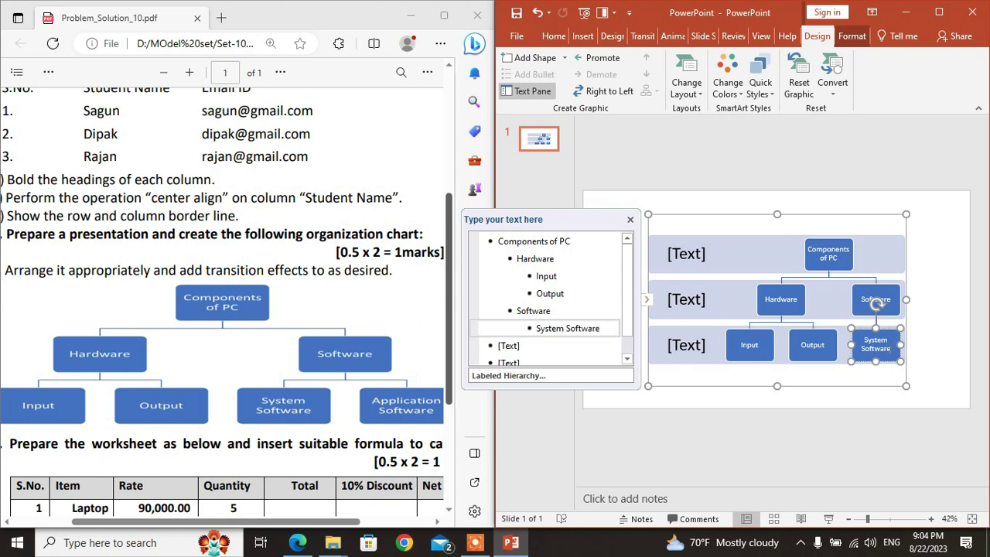
left_click(896, 291)
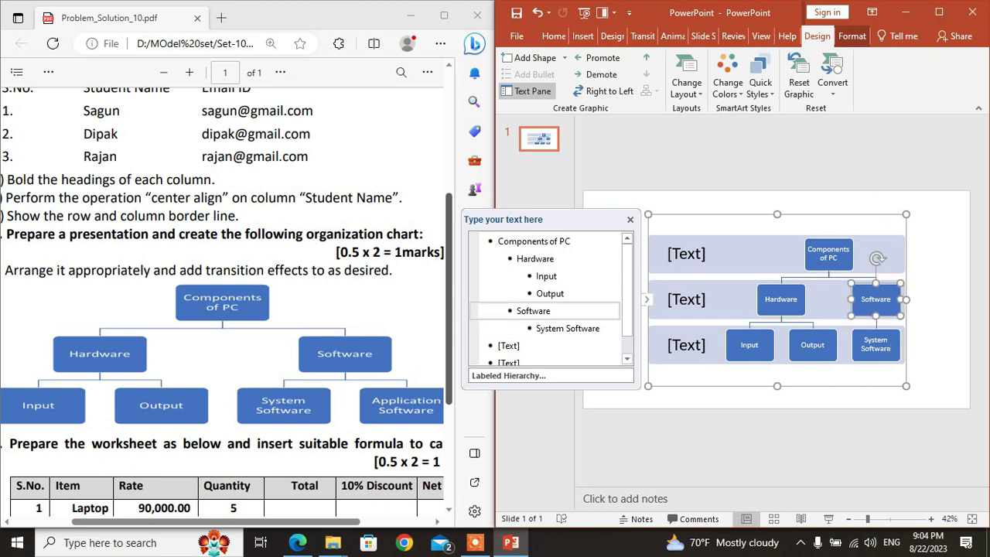
left_click(939, 12)
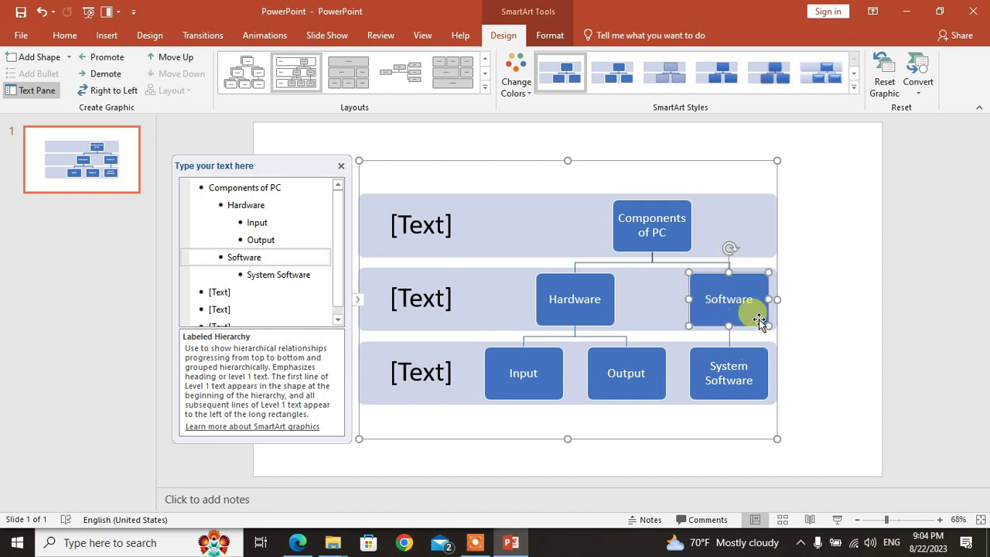
Step: Add a shape below the Software box, then undo the unwanted blank box
left_click(65, 61)
left_click(69, 60)
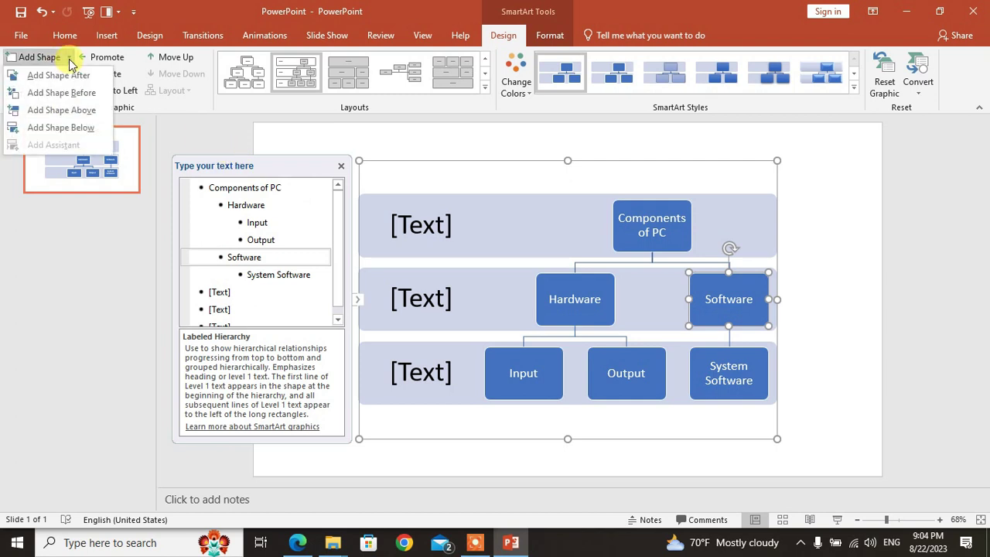
left_click(62, 128)
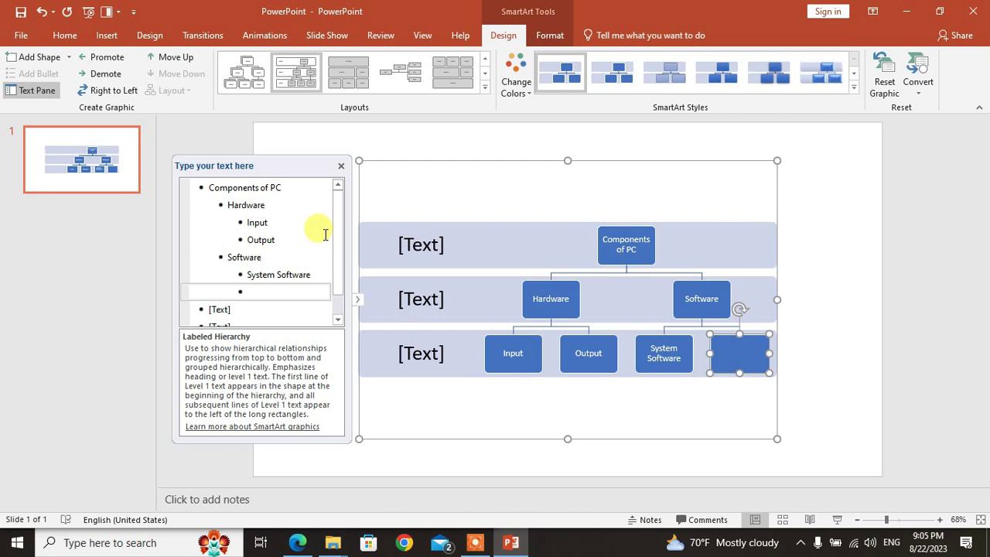
left_click_drag(335, 223, 340, 265)
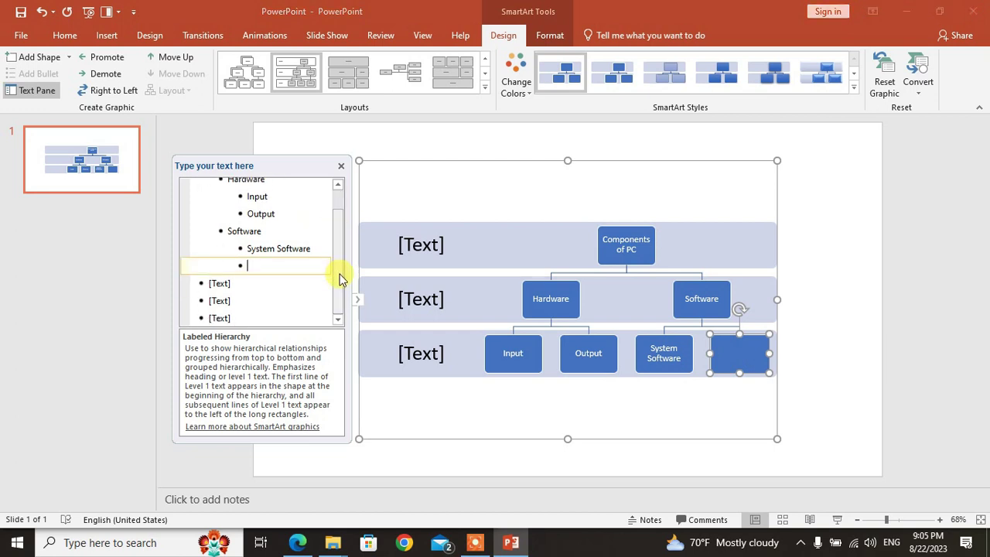
left_click(495, 344)
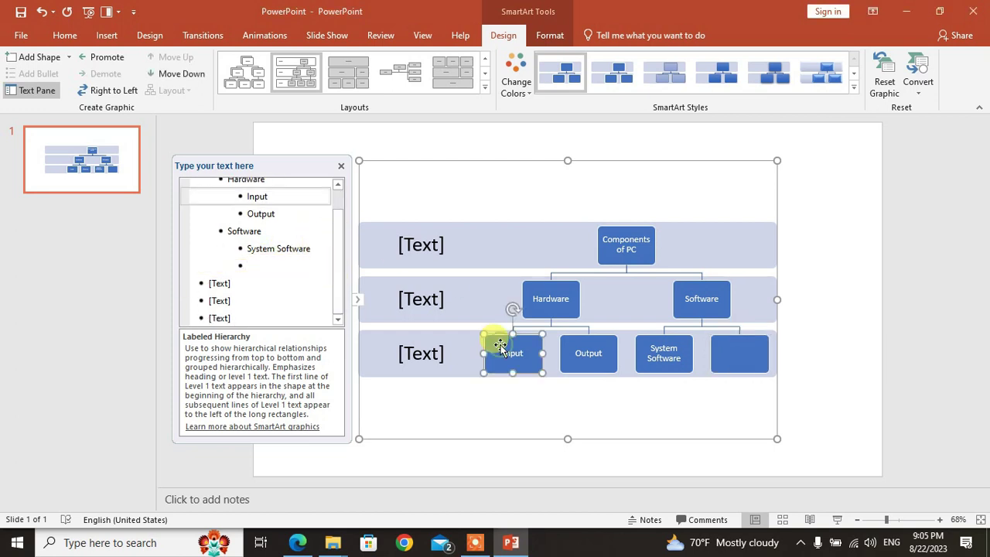
key("ctrl+z")
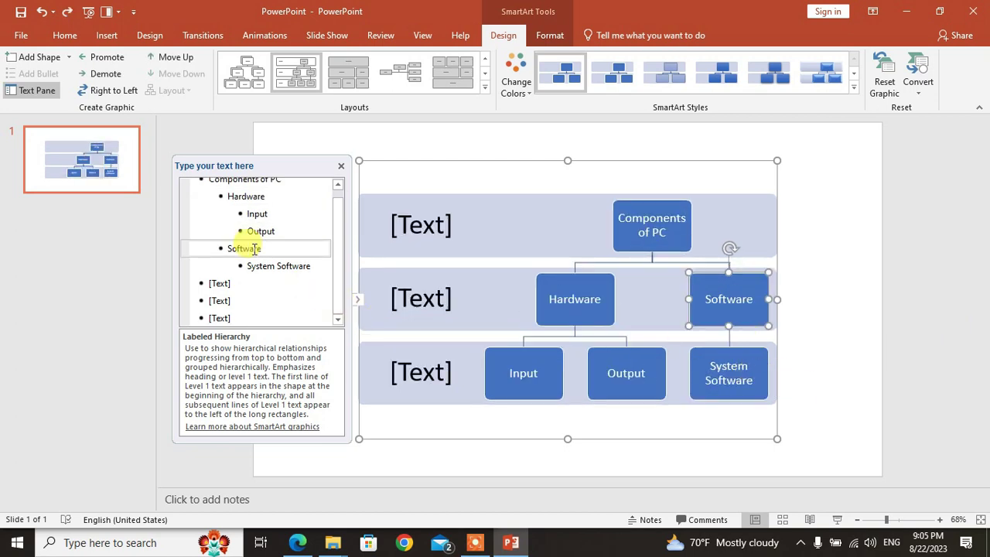
Step: Add an 'Application Software' box beside System Software from the Text Pane
left_click(313, 265)
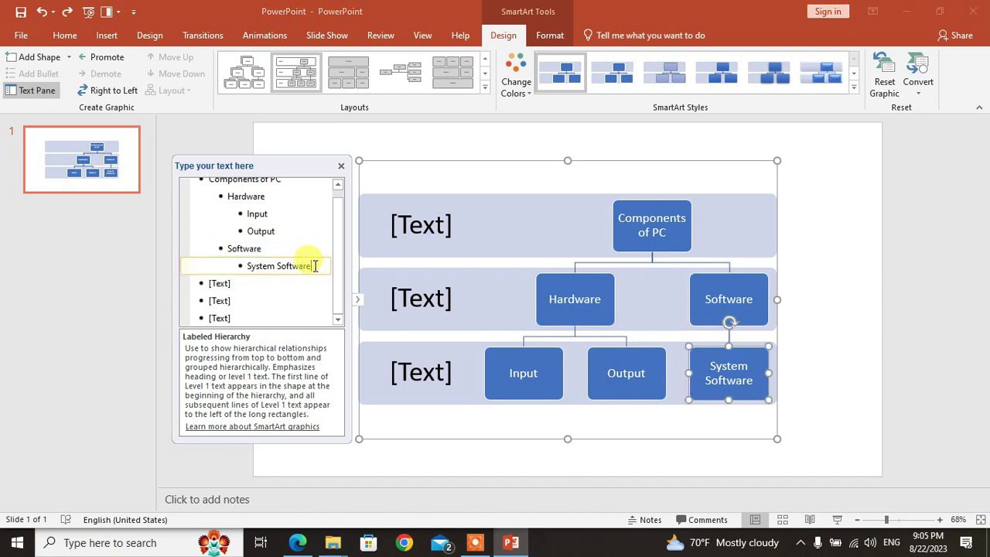
key("Return")
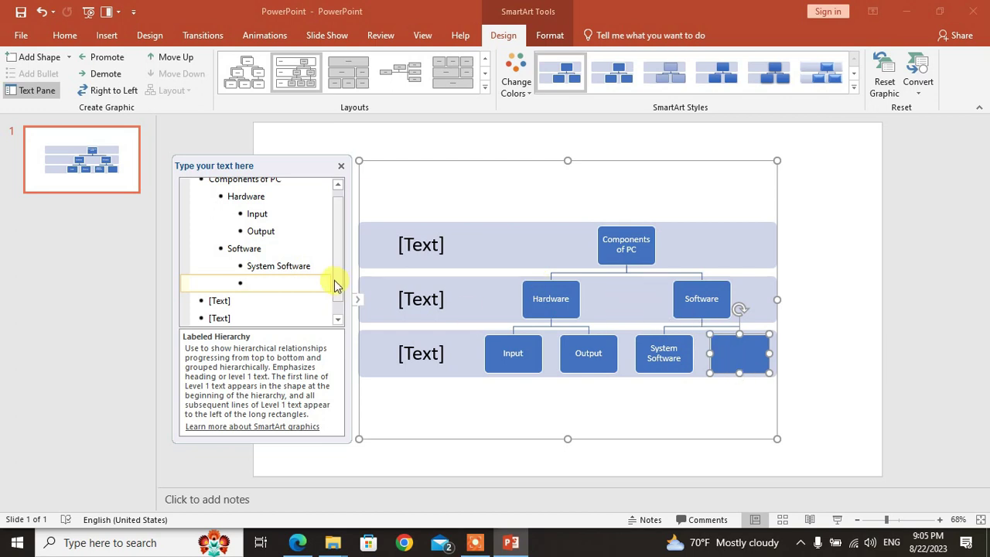
left_click(741, 355)
type("Ap")
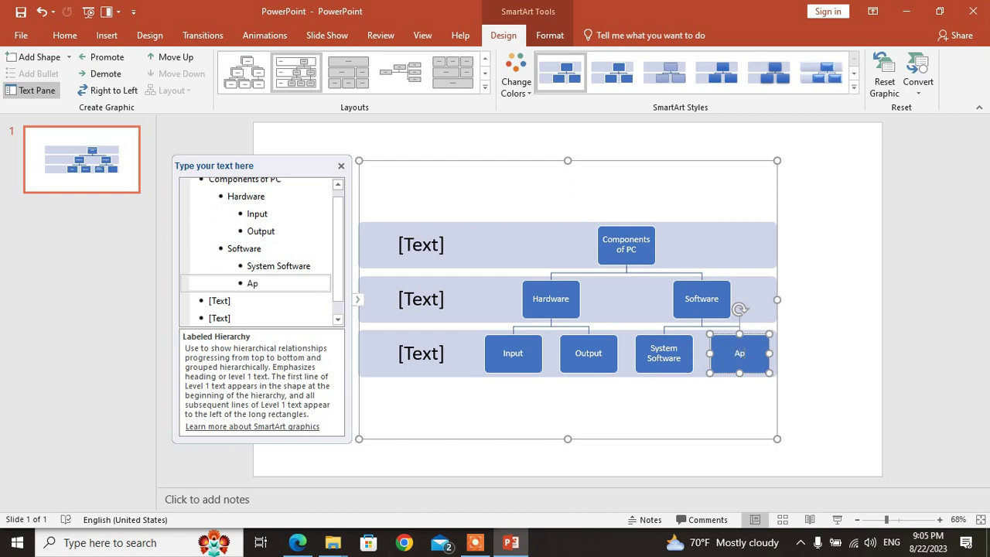
type("plication software")
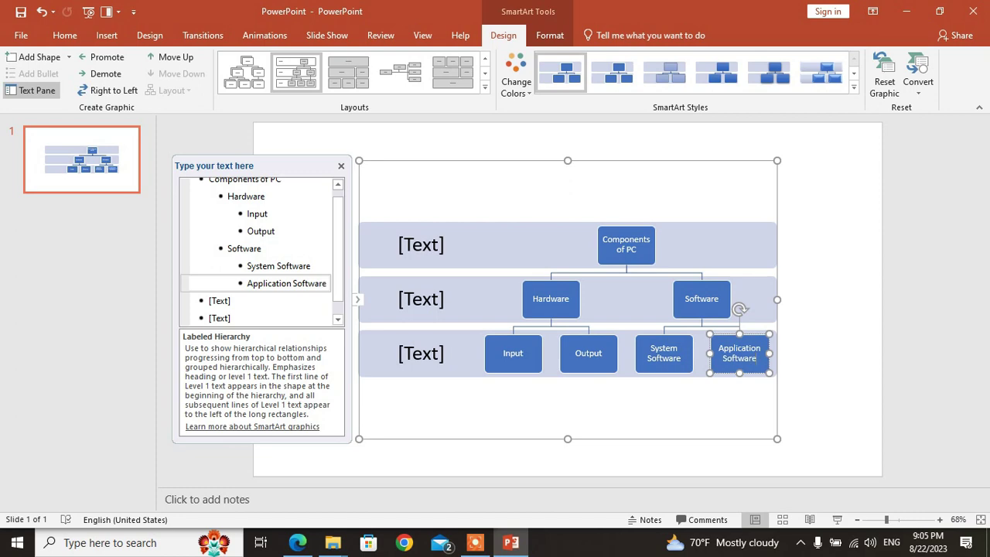
key("super+Right")
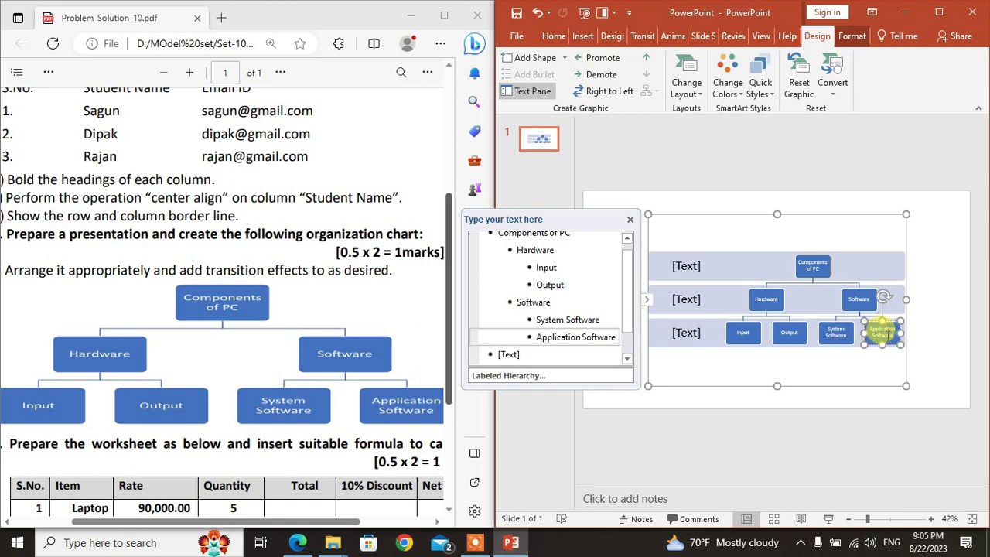
Step: Delete the empty [Text] entries in the Text Pane and deselect the chart
key("super+Up")
left_click(265, 288)
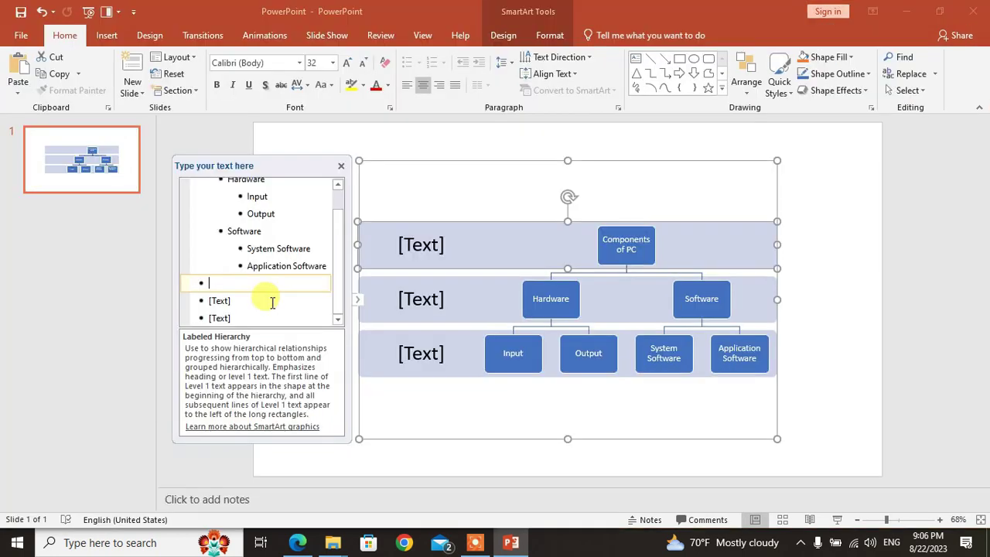
left_click(269, 317)
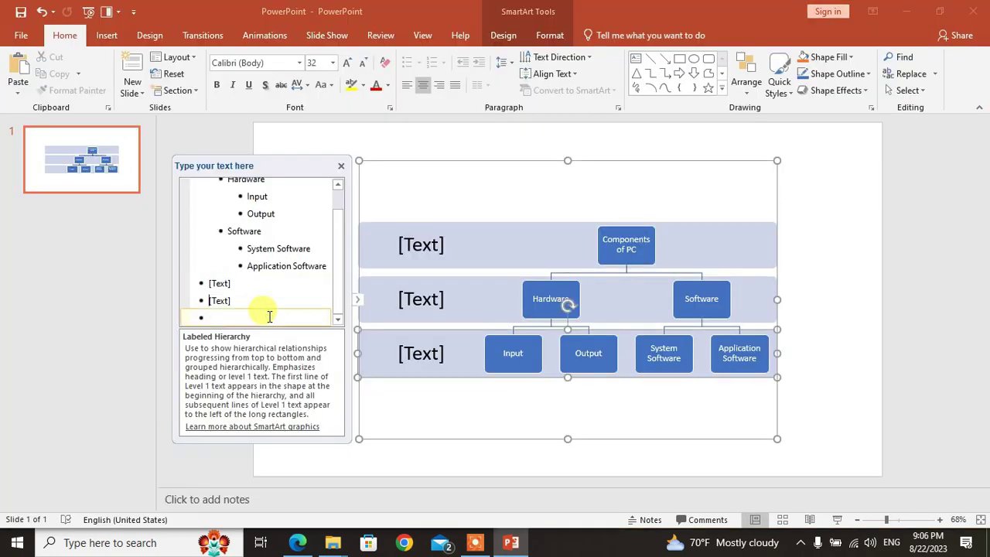
key("BackSpace")
key("BackSpace")
key("BackSpace")
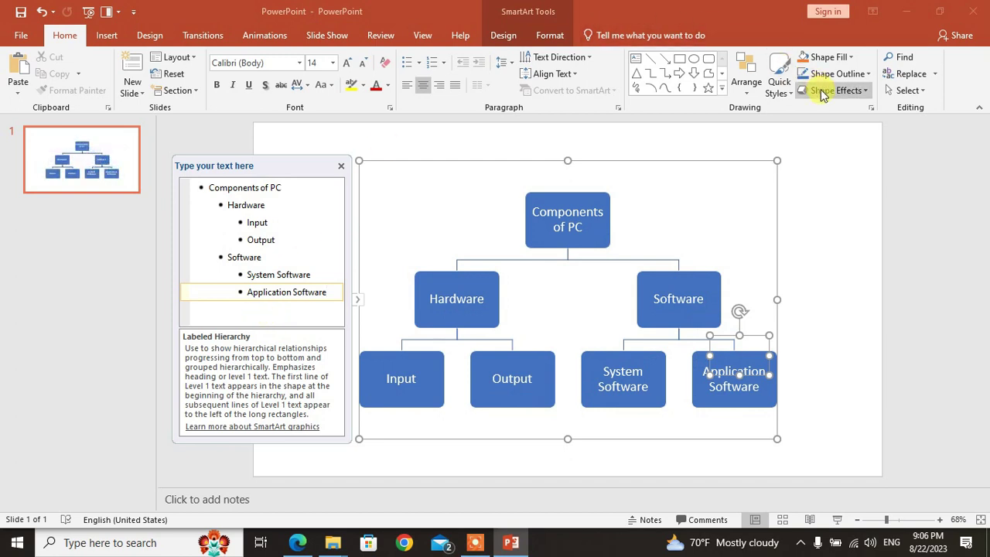
left_click(816, 200)
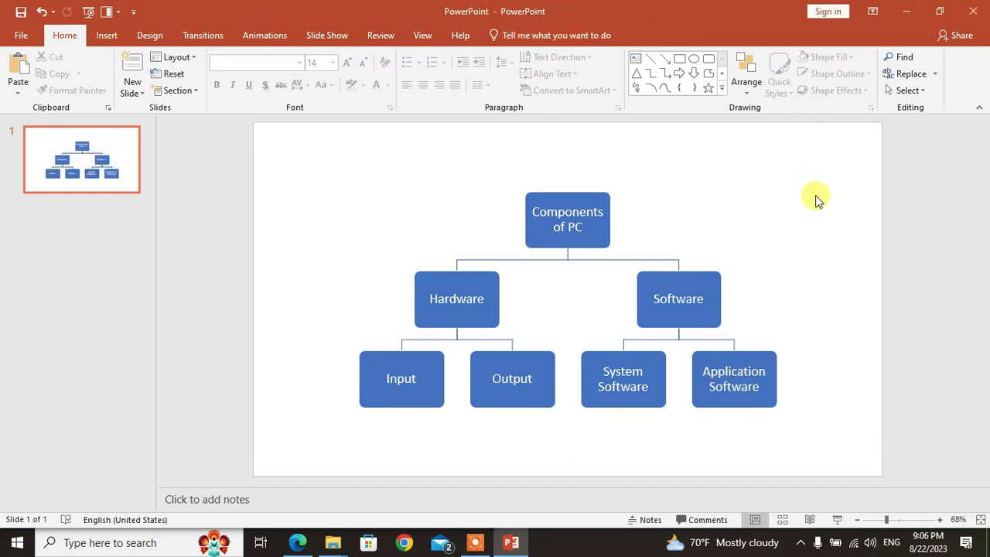
key("super+Down")
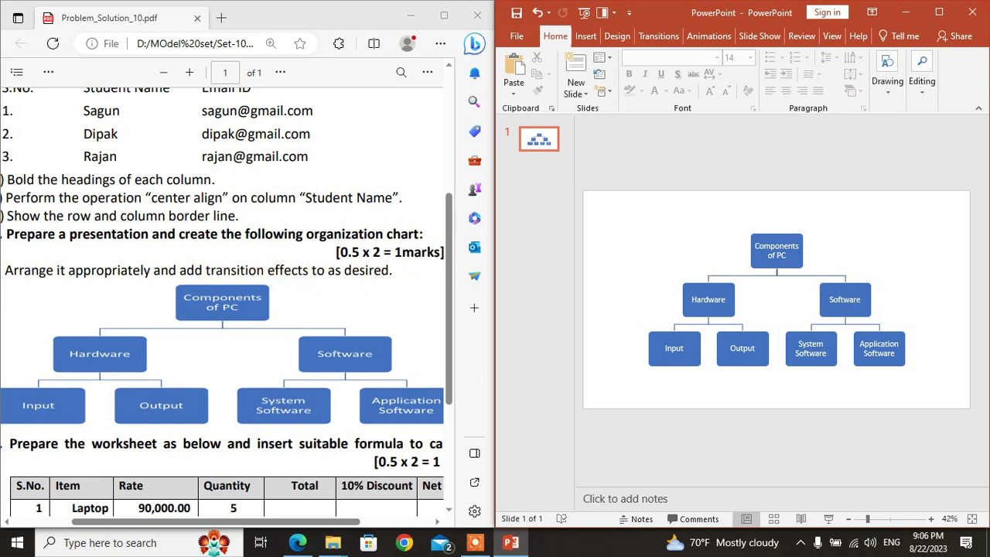
left_click(939, 12)
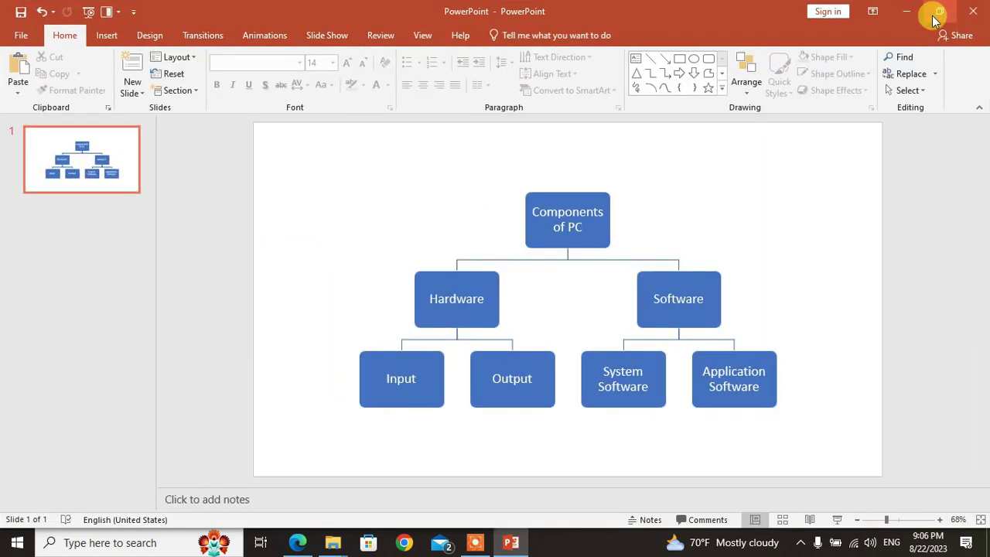
Step: Apply the Split transition, save the presentation and close PowerPoint
left_click(203, 35)
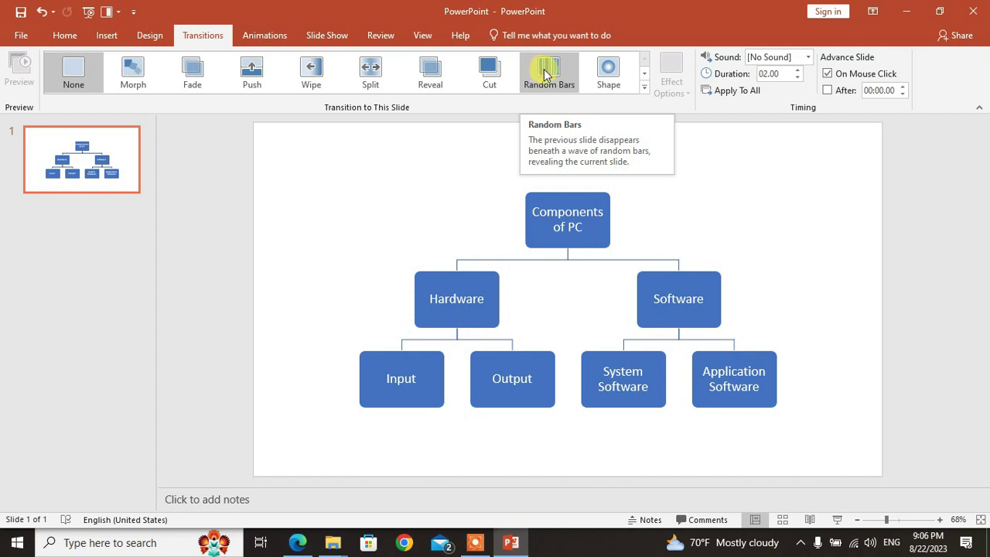
left_click(373, 71)
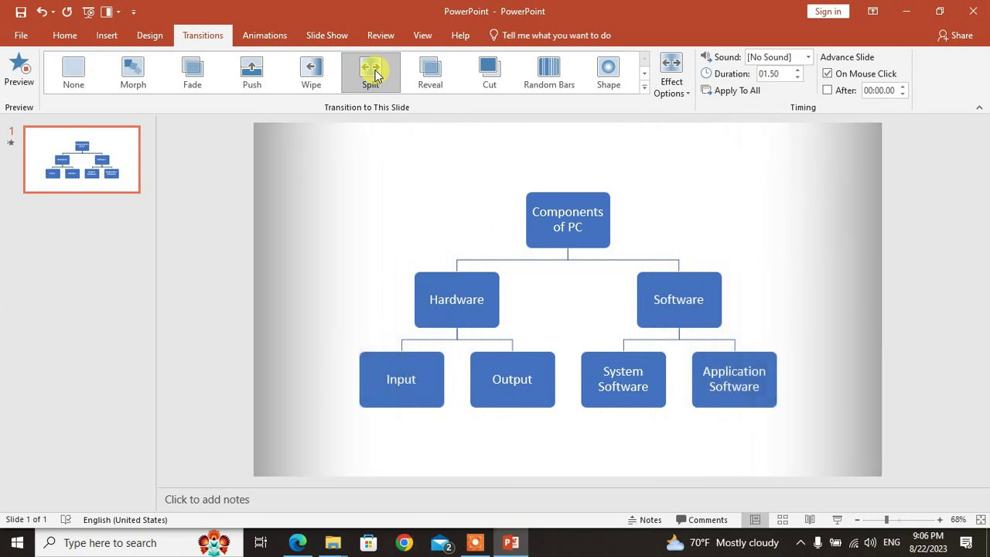
left_click(20, 13)
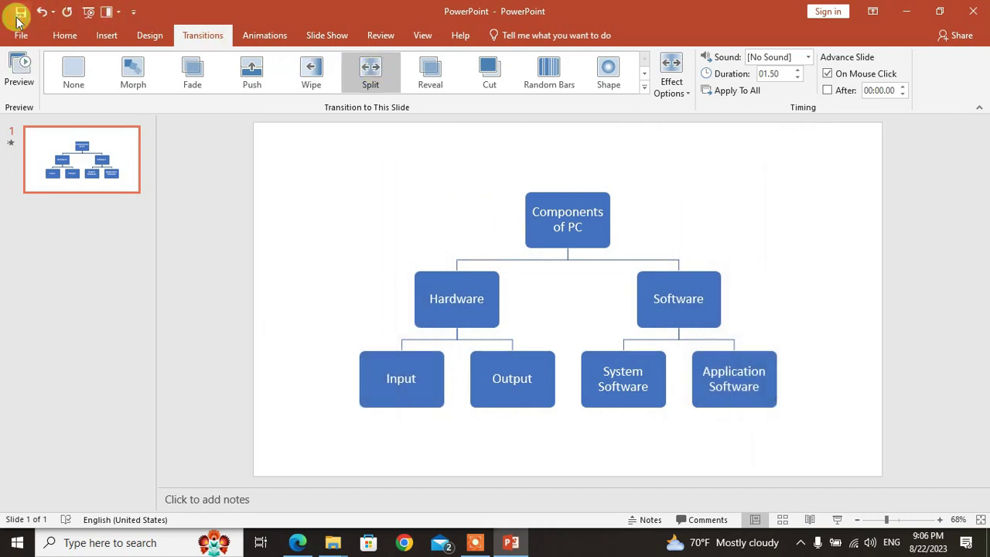
left_click(978, 18)
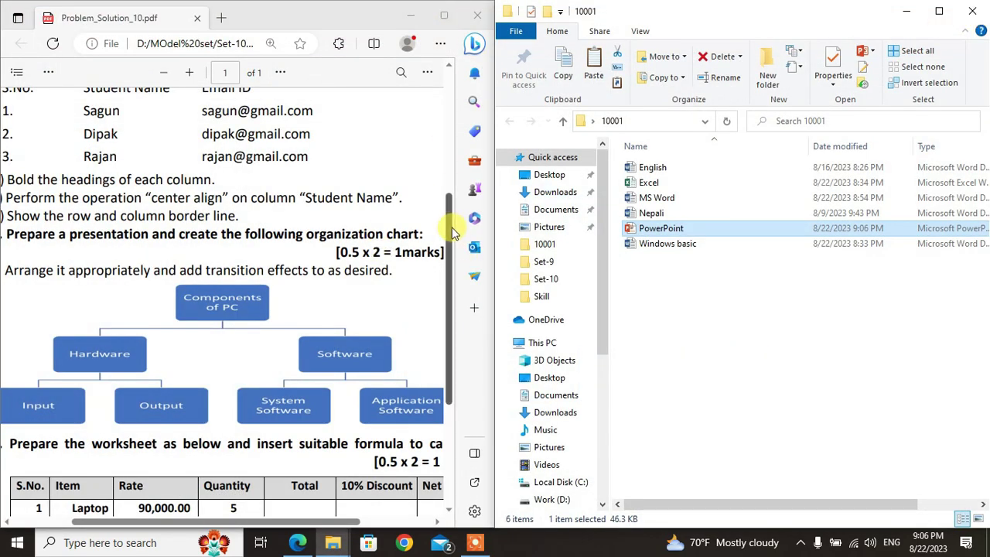
Step: Scroll the question PDF to the worksheet task and zoom it out
left_click_drag(450, 232, 450, 263)
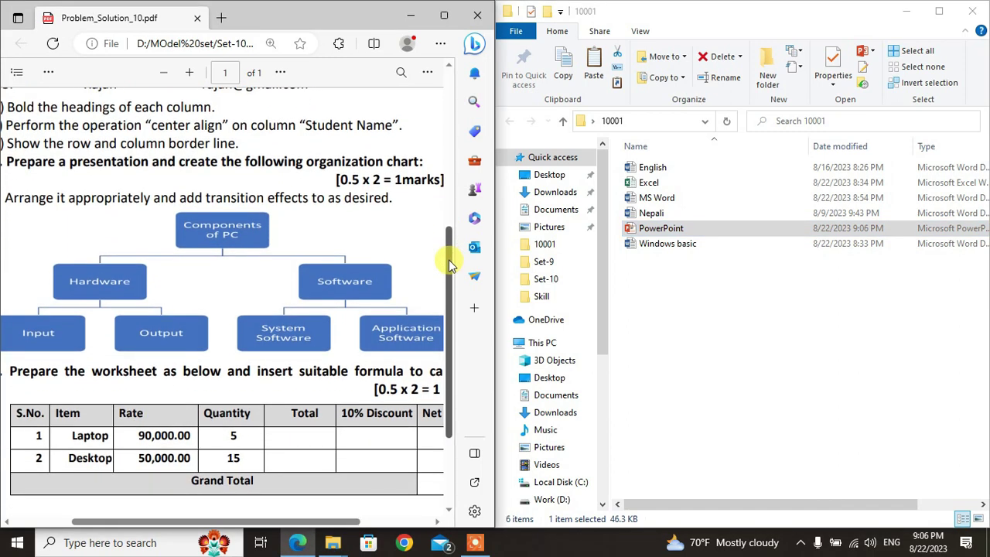
key("ctrl+minus")
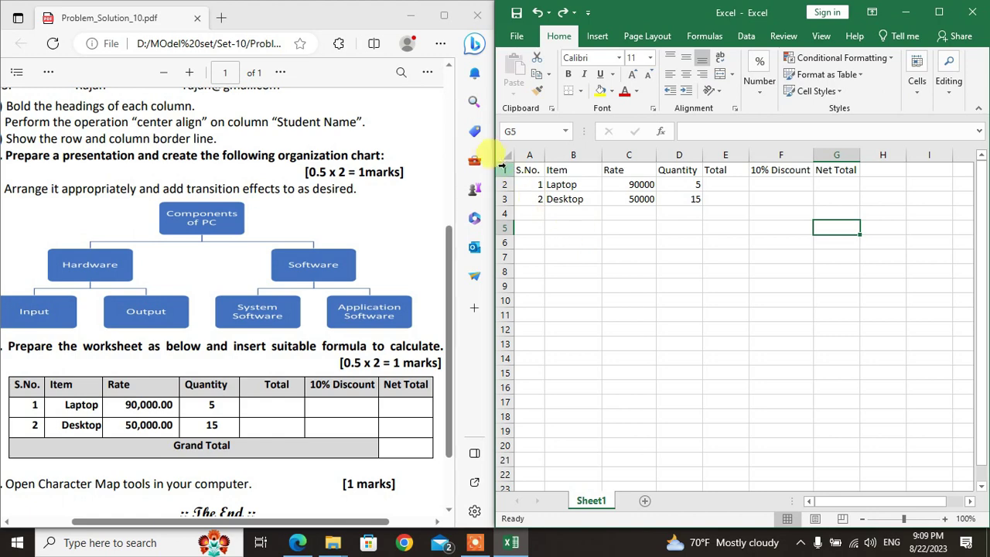
Step: Make rows 1–4 taller and center their contents vertically
left_click_drag(501, 168, 495, 214)
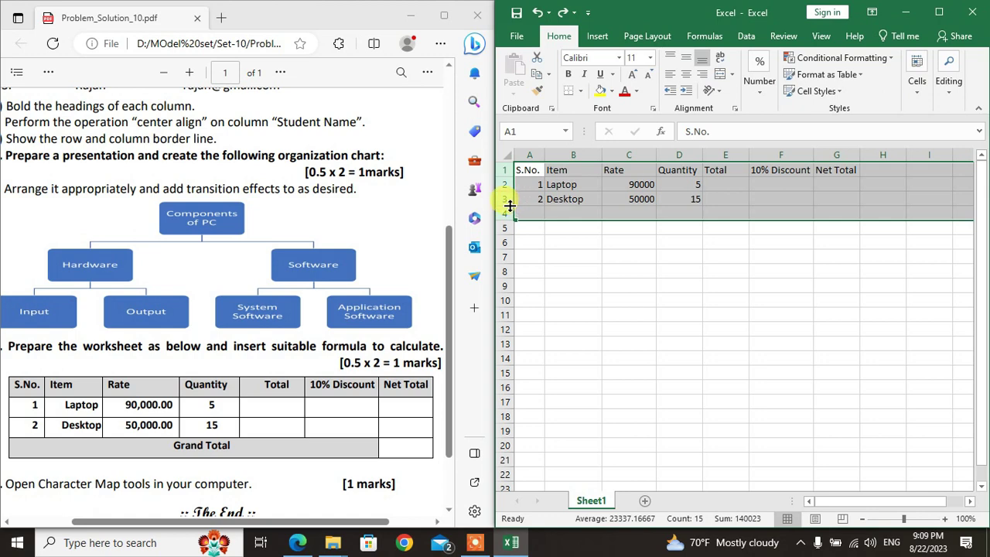
left_click_drag(507, 194, 504, 212)
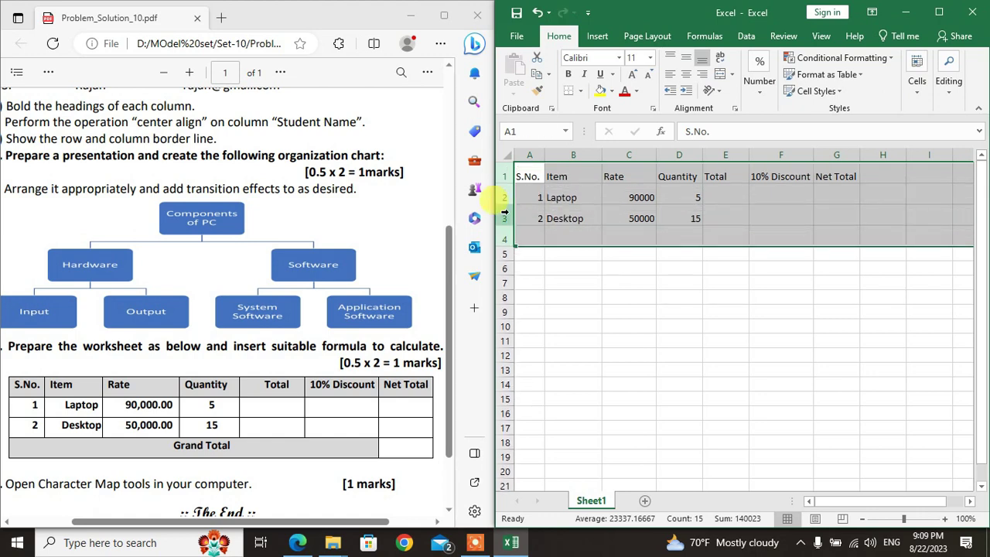
left_click(687, 56)
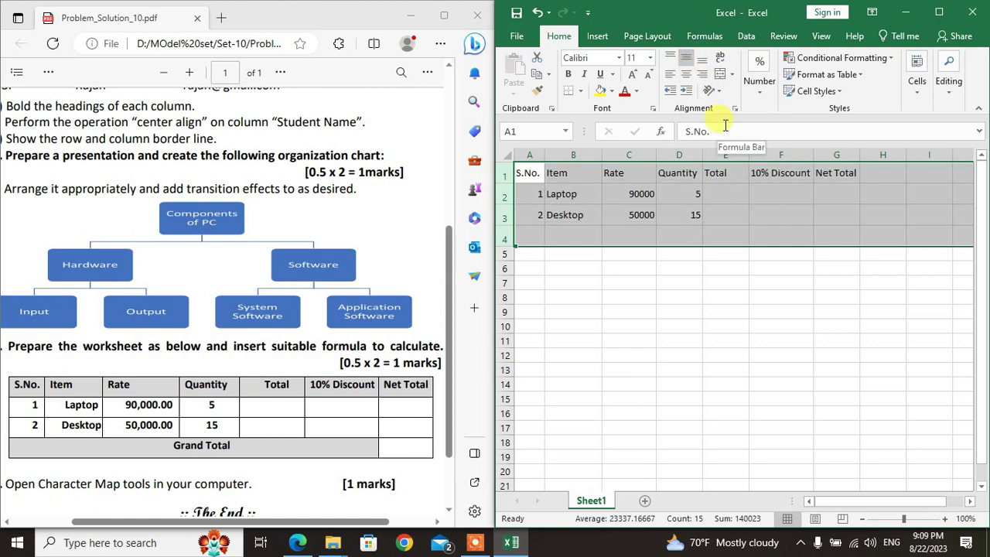
left_click(639, 214)
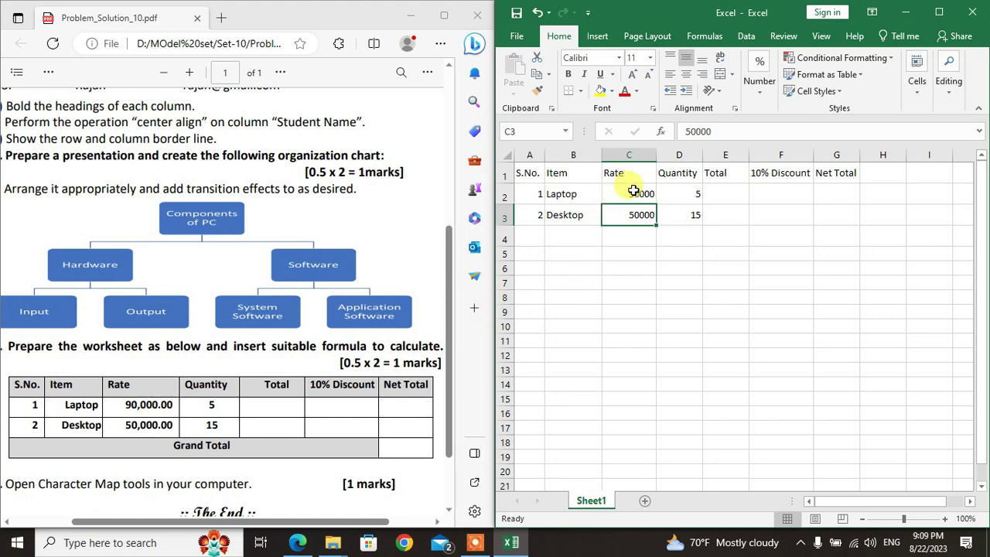
Step: Apply Comma Style to the Rate cells C2:C3 so they read 90,000.00 and 50,000.00
left_click_drag(633, 192, 636, 212)
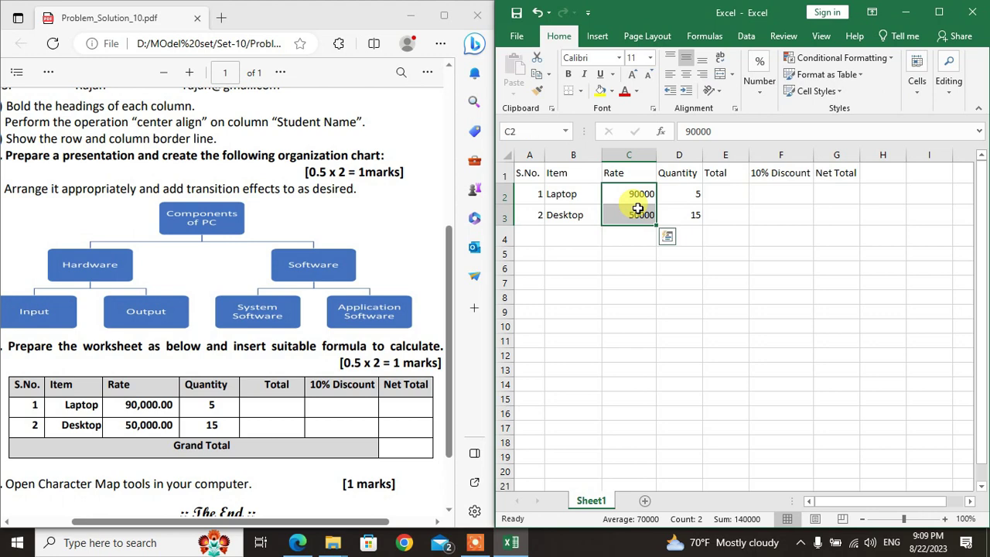
left_click(938, 12)
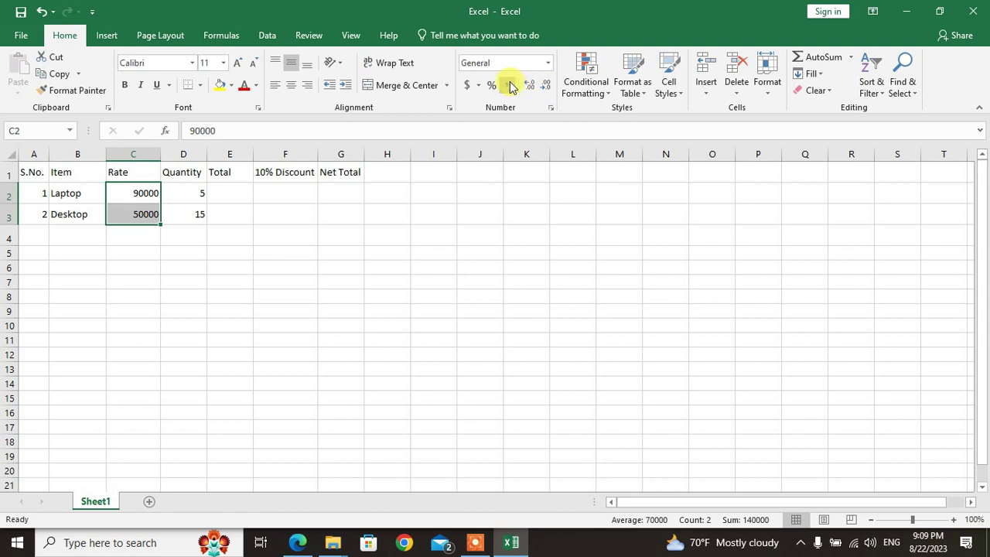
left_click(510, 85)
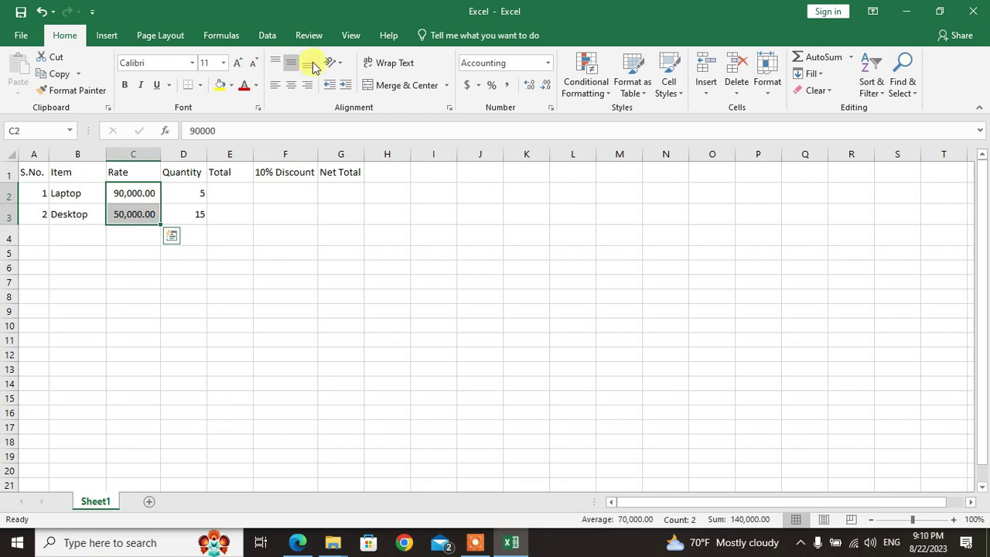
Step: Snap the Excel window back to the right half of the screen beside the PDF
left_click(942, 13)
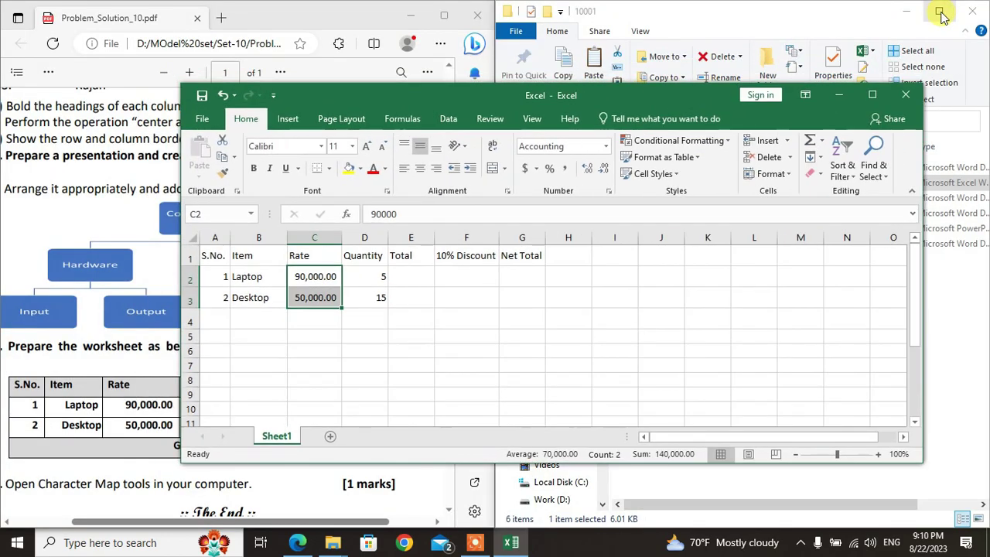
left_click_drag(582, 95, 739, 15)
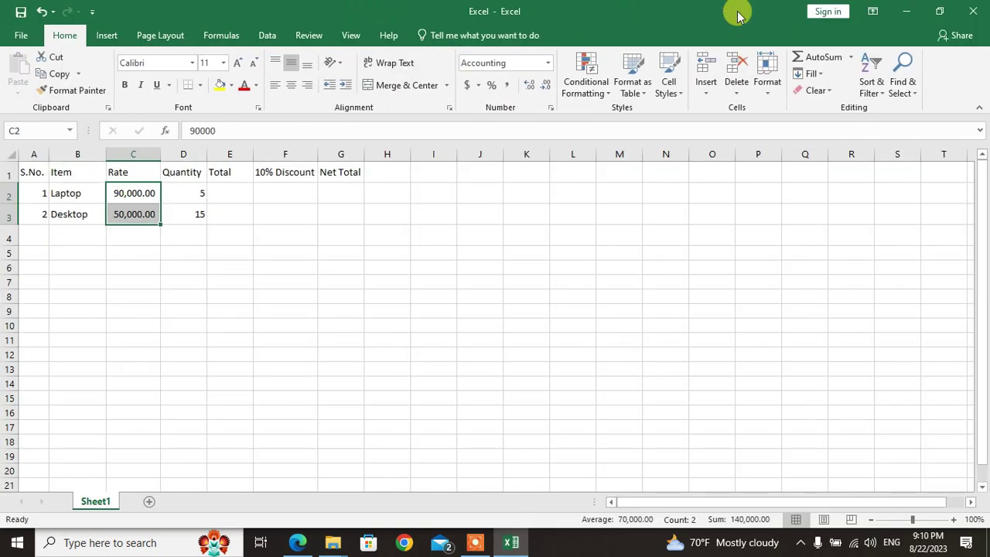
key("super+Right")
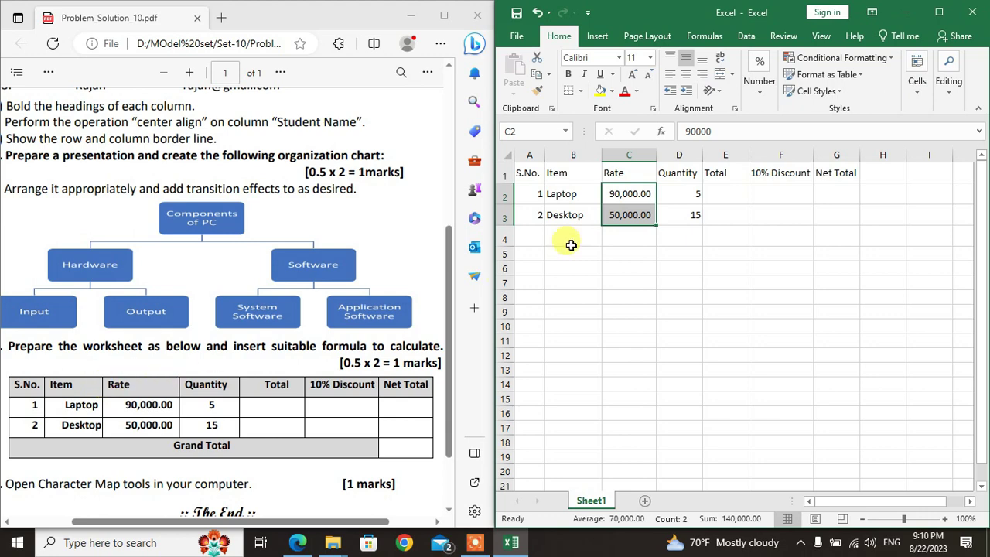
Step: Fill the row 1 headings grey and Merge & Center cells A4 through F4
left_click_drag(526, 171, 823, 172)
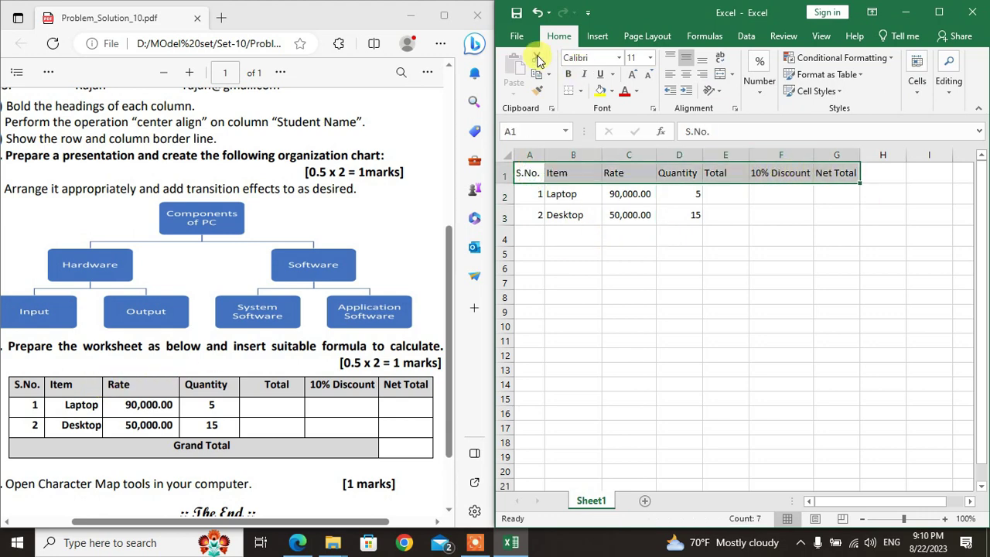
left_click(611, 92)
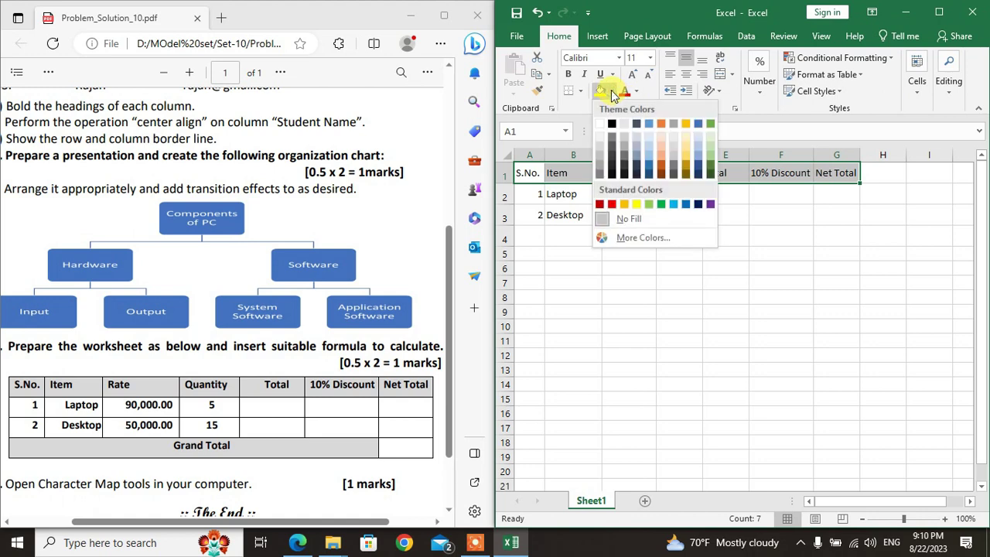
left_click(603, 136)
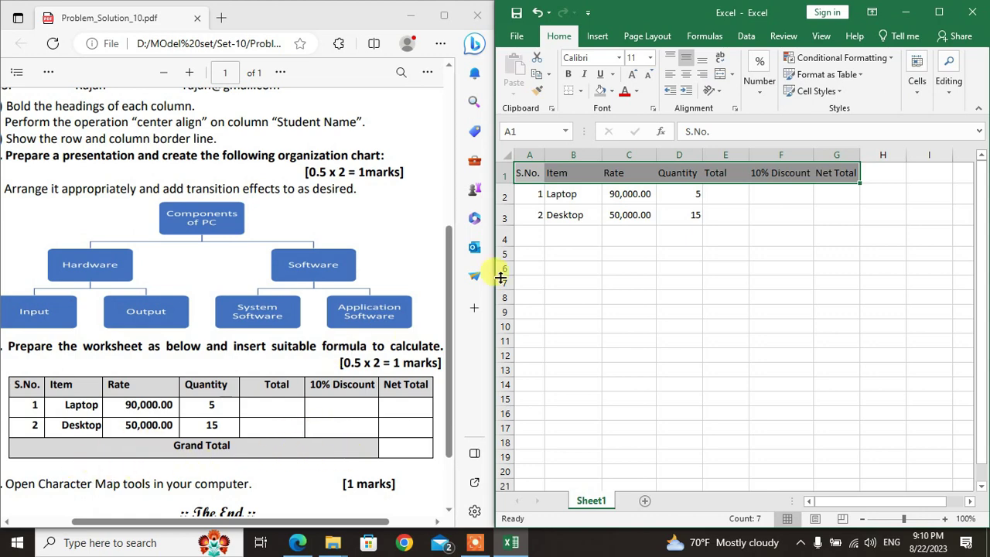
left_click_drag(529, 230, 775, 239)
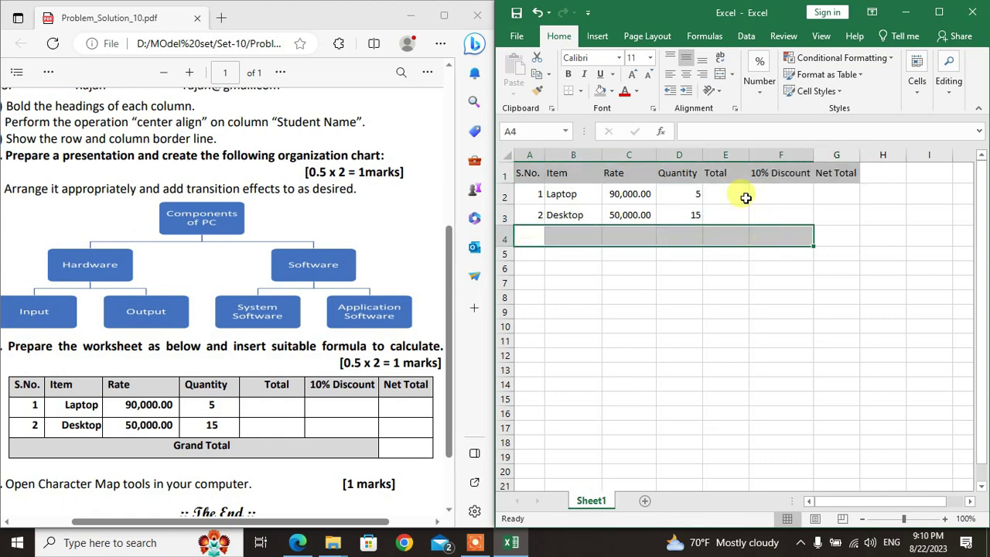
left_click(719, 80)
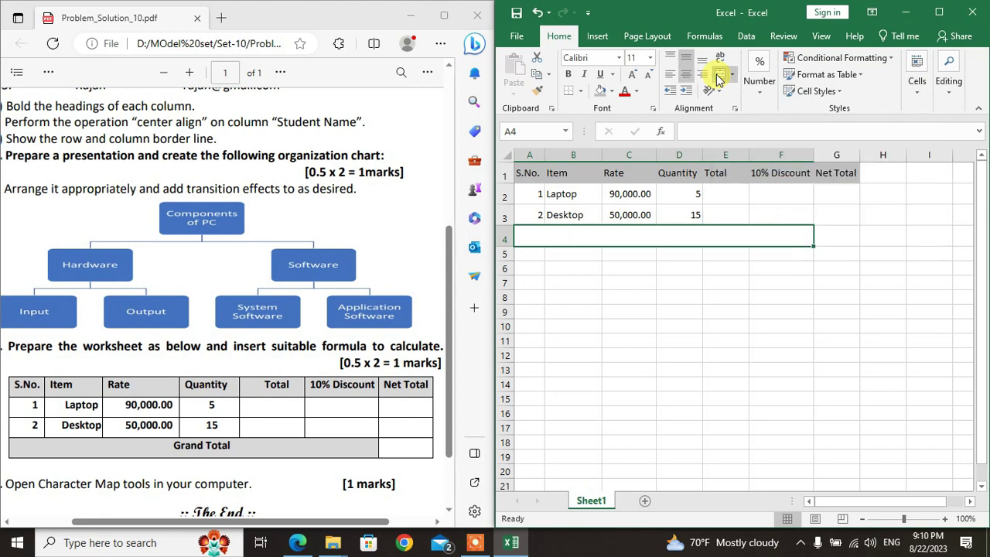
Step: Enter 'Grand Total' in merged A4, shade it grey, and bold the row 1 headings
type("nd Total")
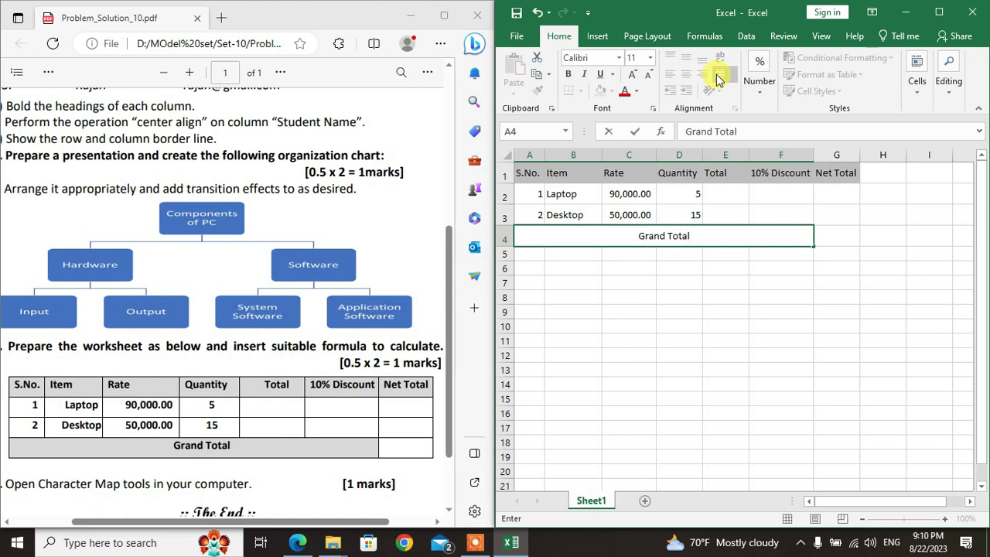
key("Return")
key("Up")
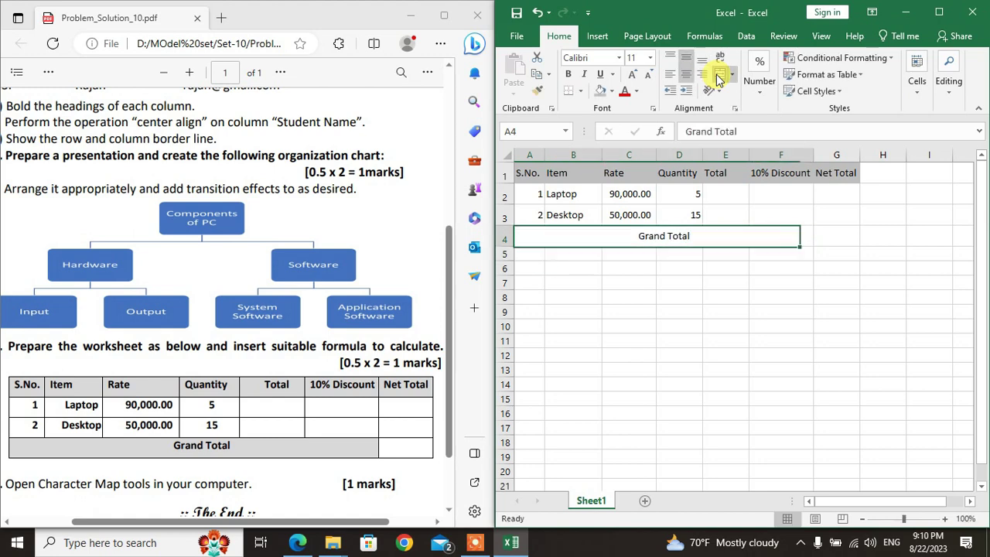
left_click(602, 91)
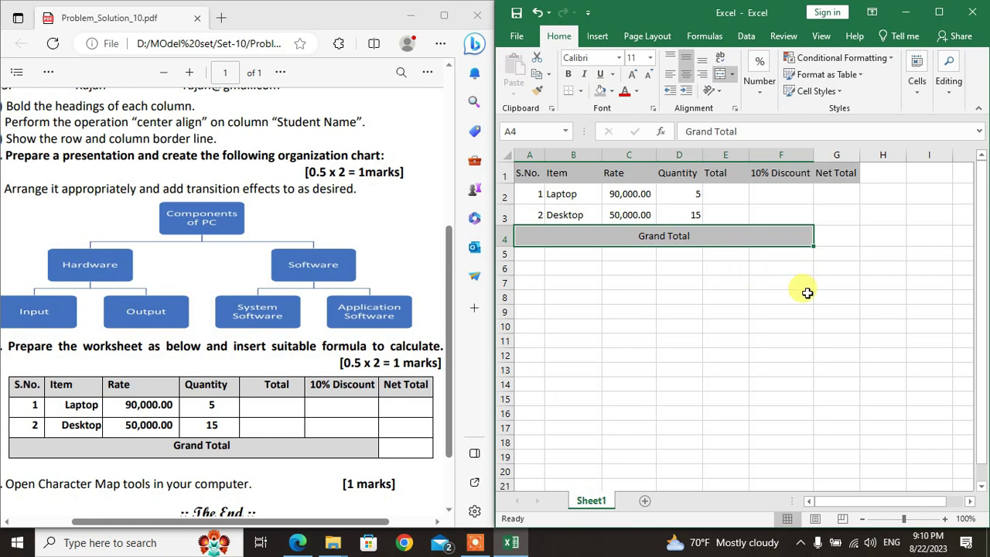
left_click(501, 175)
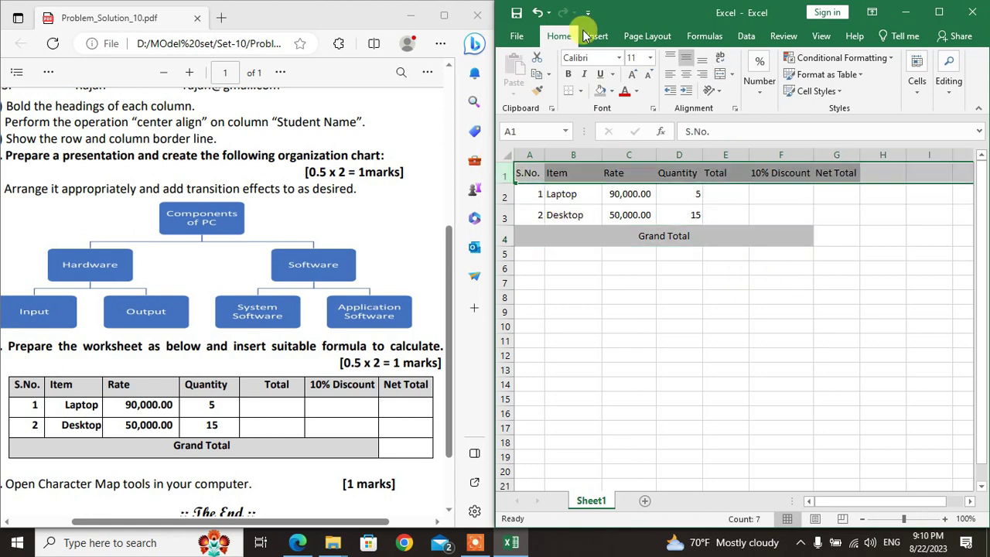
left_click(569, 74)
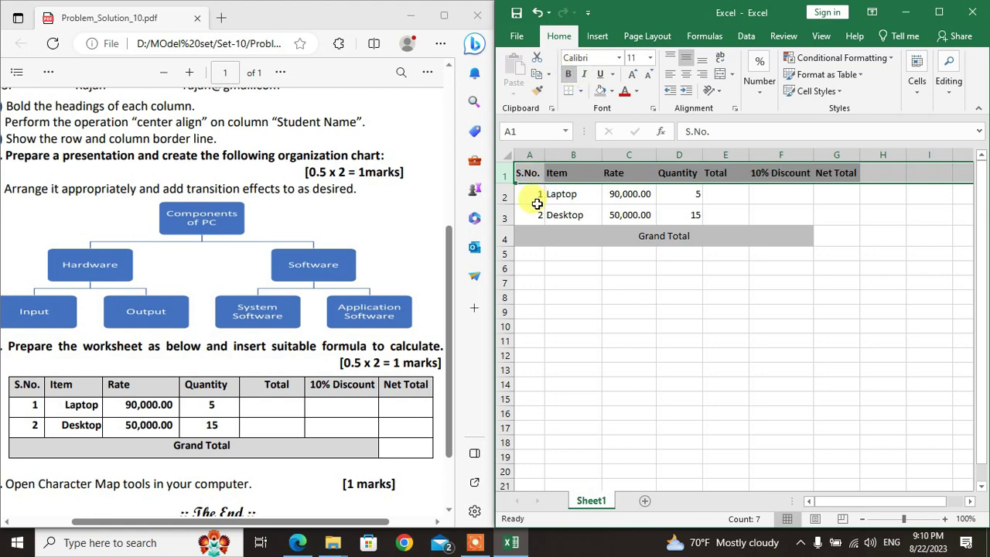
Step: Make the Grand Total row and the item rows A2:D3 bold
left_click(501, 238)
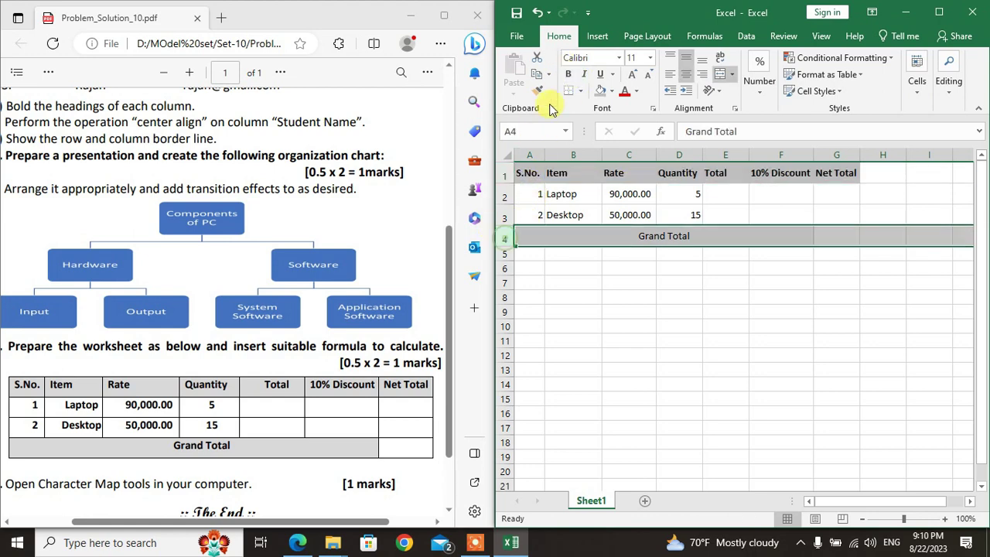
left_click(568, 75)
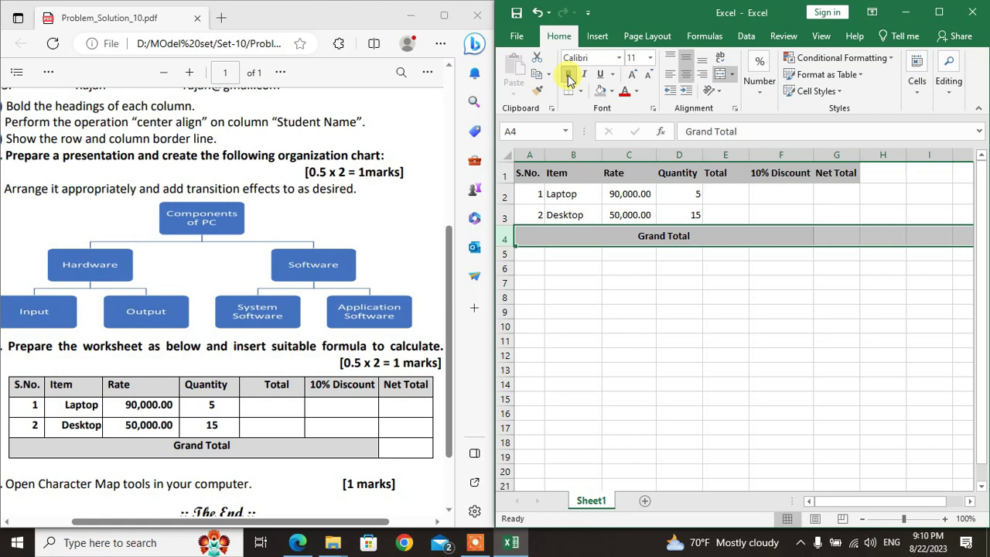
left_click(535, 198)
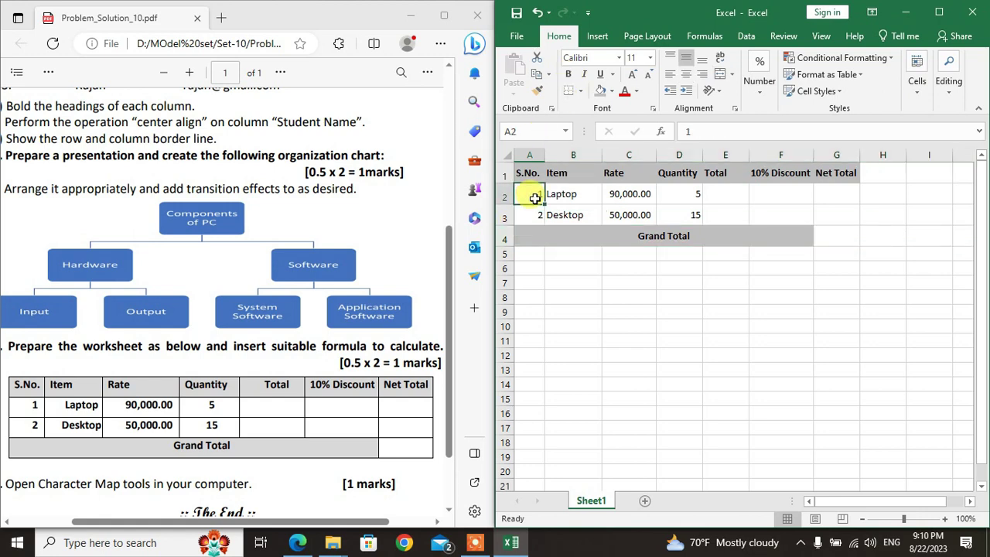
key("shift+Right")
key("shift+Right")
key("shift+Right")
key("shift+Down")
key("shift+Right")
key("shift+Right")
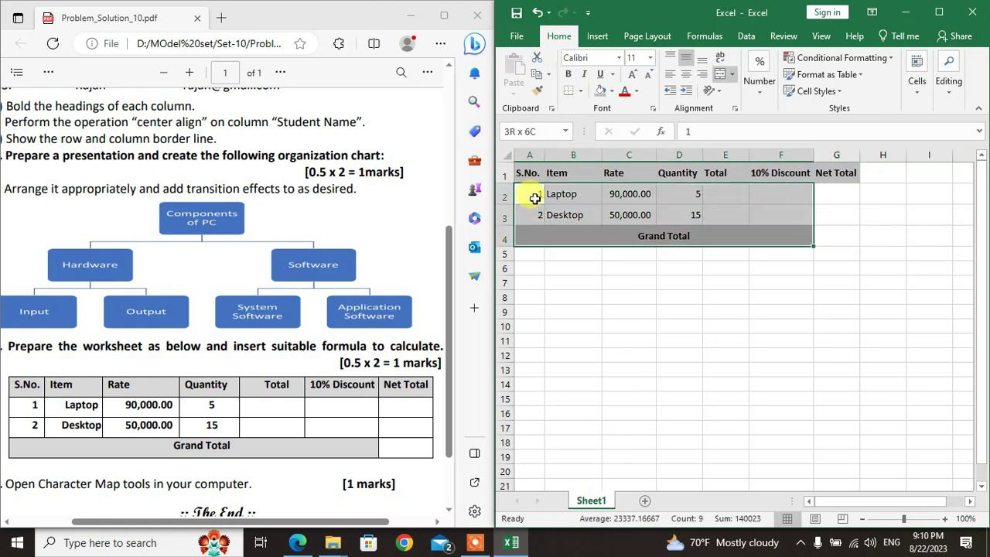
key("shift+Left")
key("shift+Left")
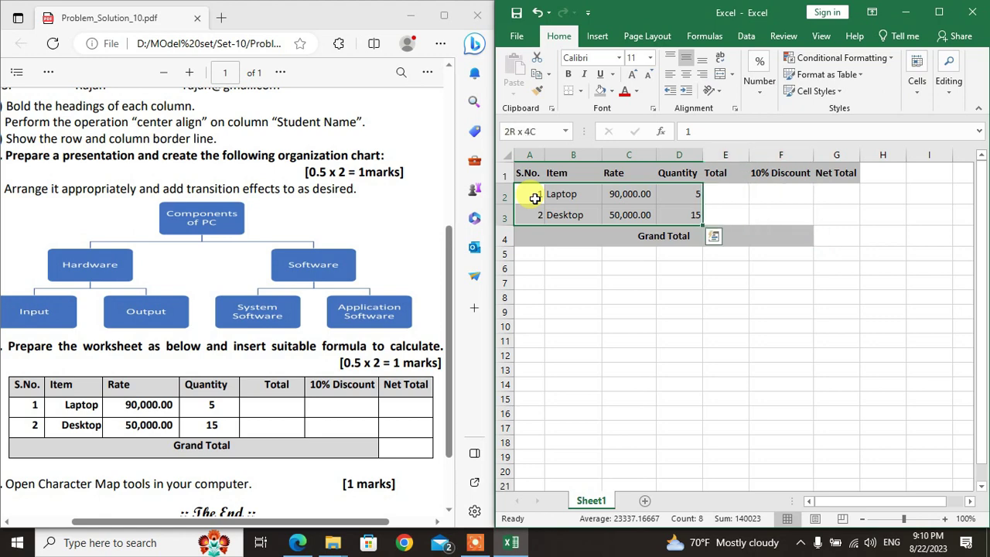
left_click(570, 74)
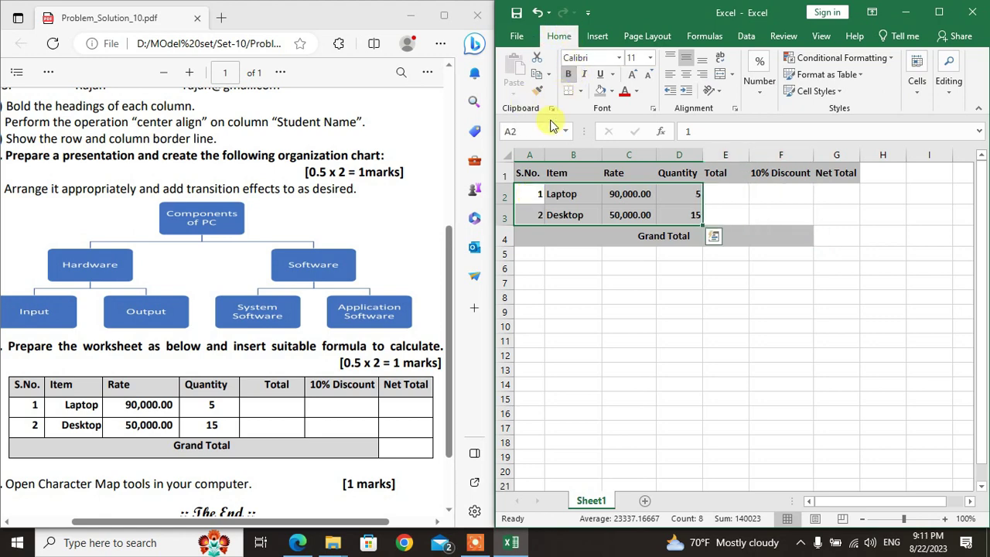
Step: Right-align the Laptop and Desktop names and center the quantities 5 and 15
left_click(586, 212)
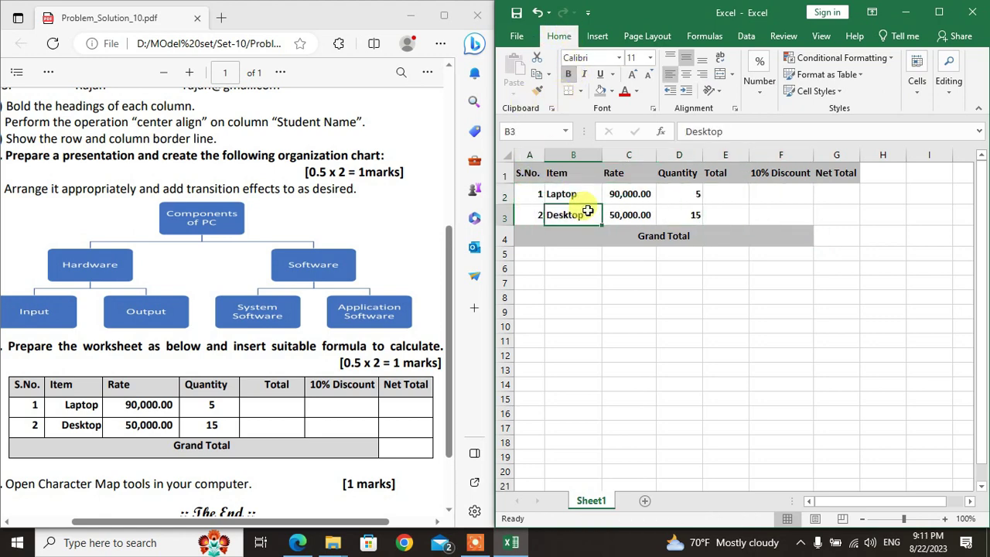
left_click_drag(588, 211, 576, 195)
left_click(702, 74)
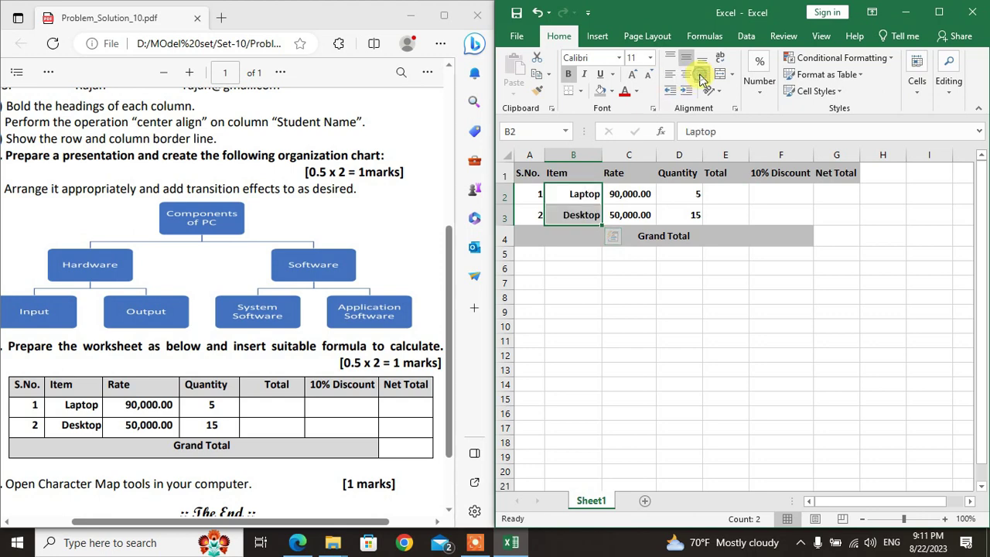
key("Right")
key("Right")
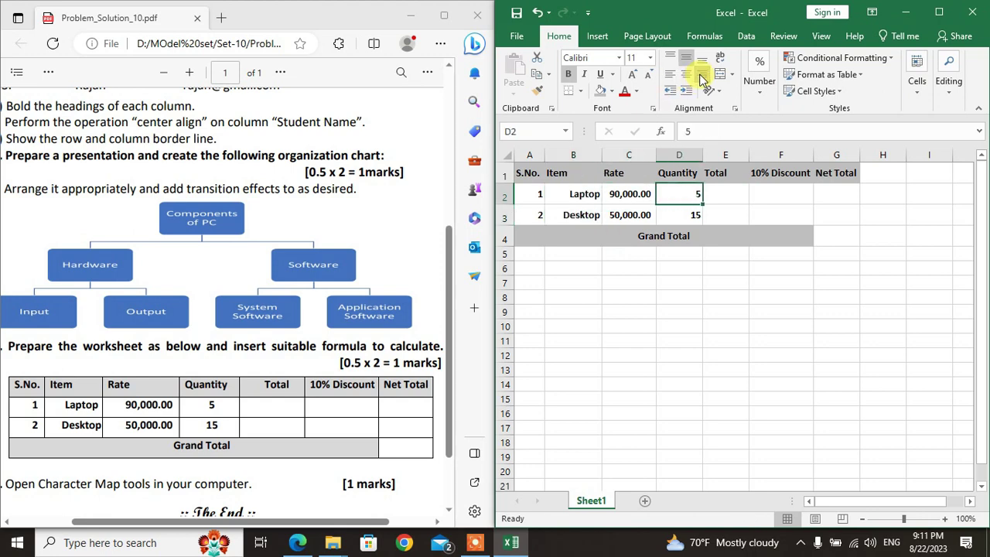
key("shift+Down")
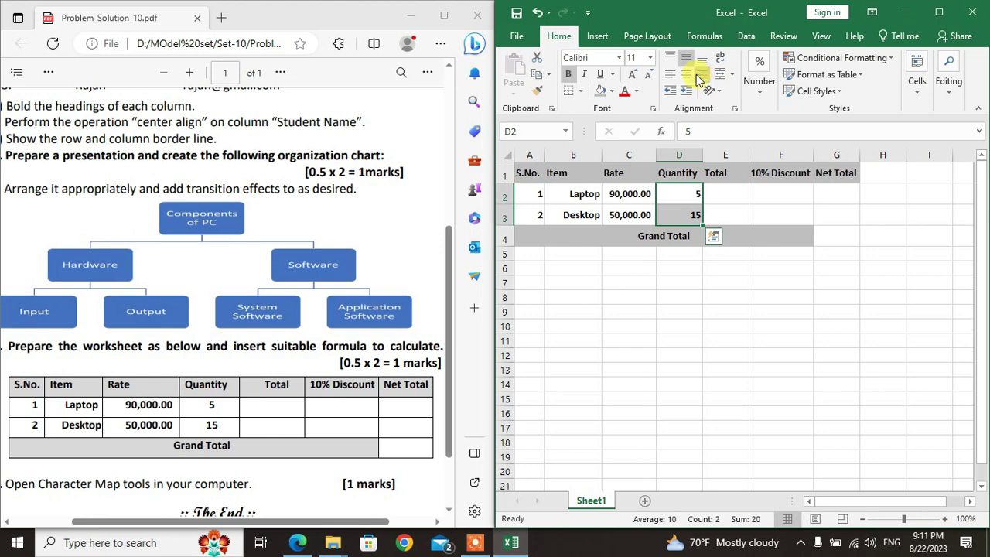
left_click(686, 77)
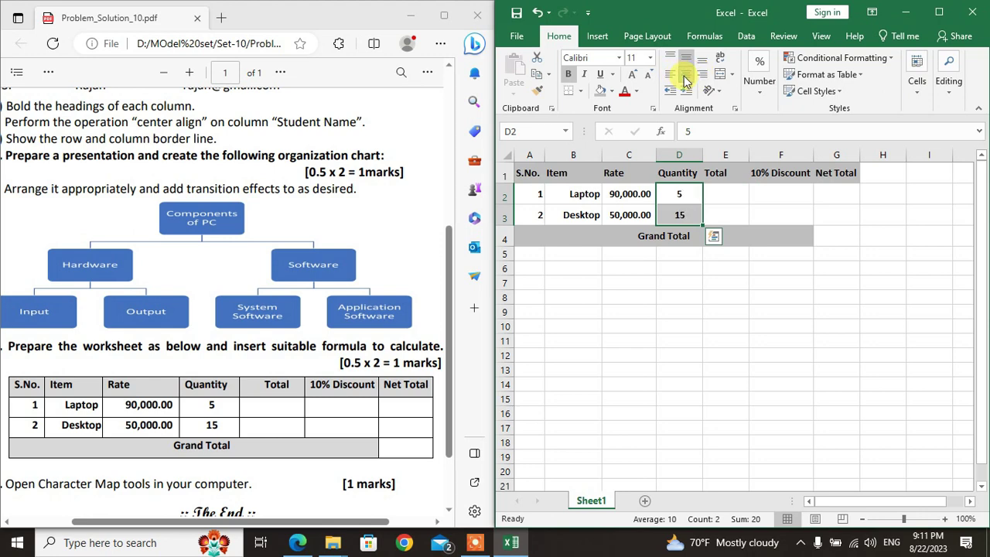
Step: Apply All Borders to the whole table A1:G4
key("Right")
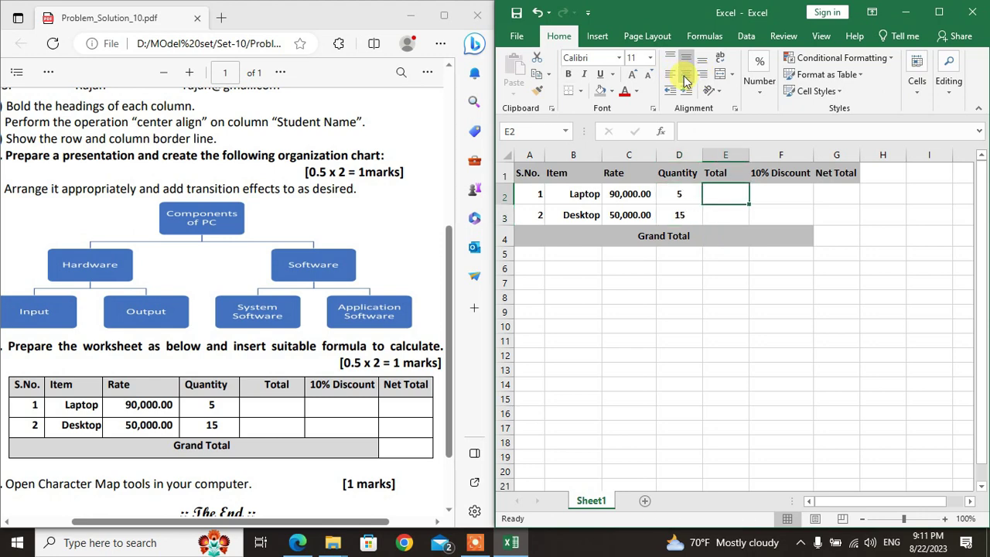
key("Up")
key("Left")
key("shift+Left")
key("shift+Left")
key("shift+Left")
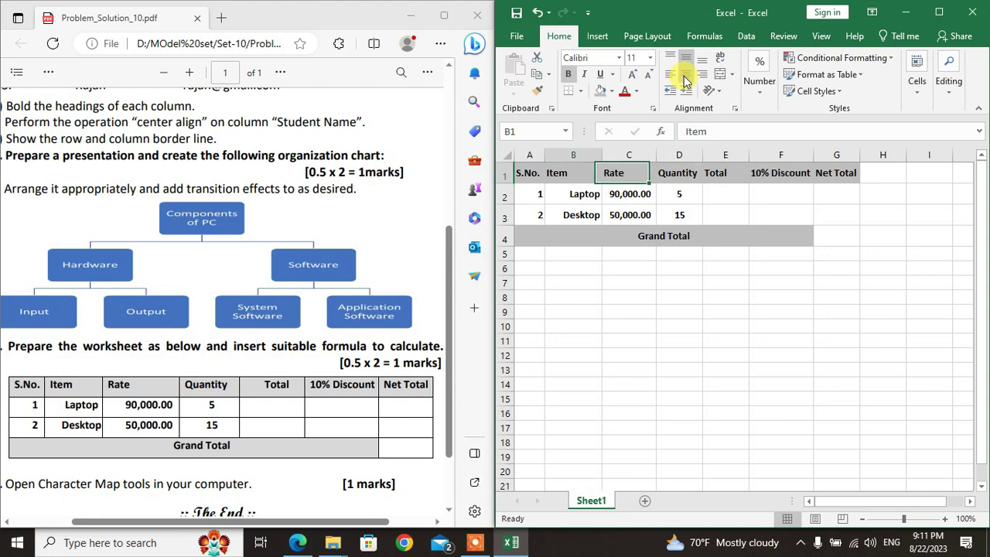
key("shift+Right")
key("shift+Right")
key("shift+Right")
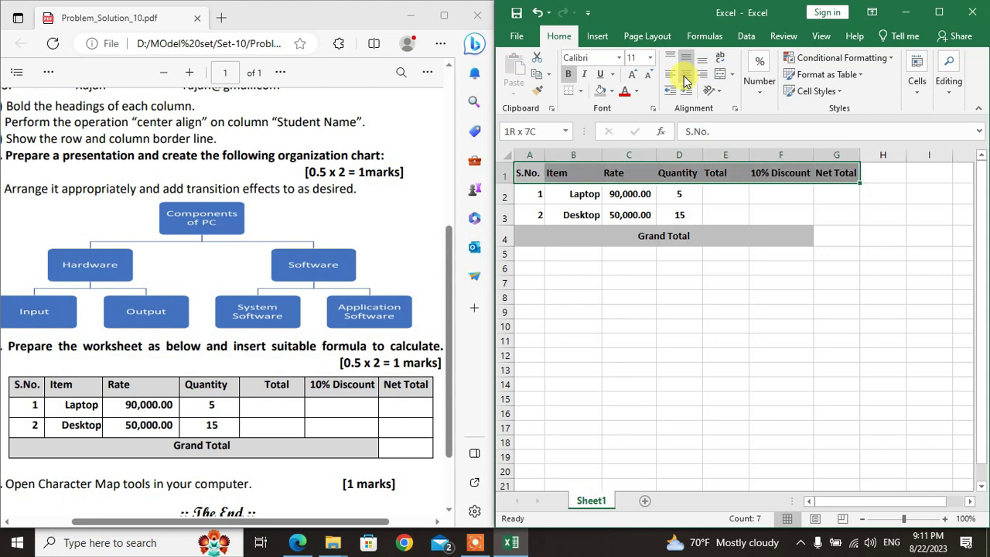
key("shift+Down")
key("shift+Down")
key("shift+Down")
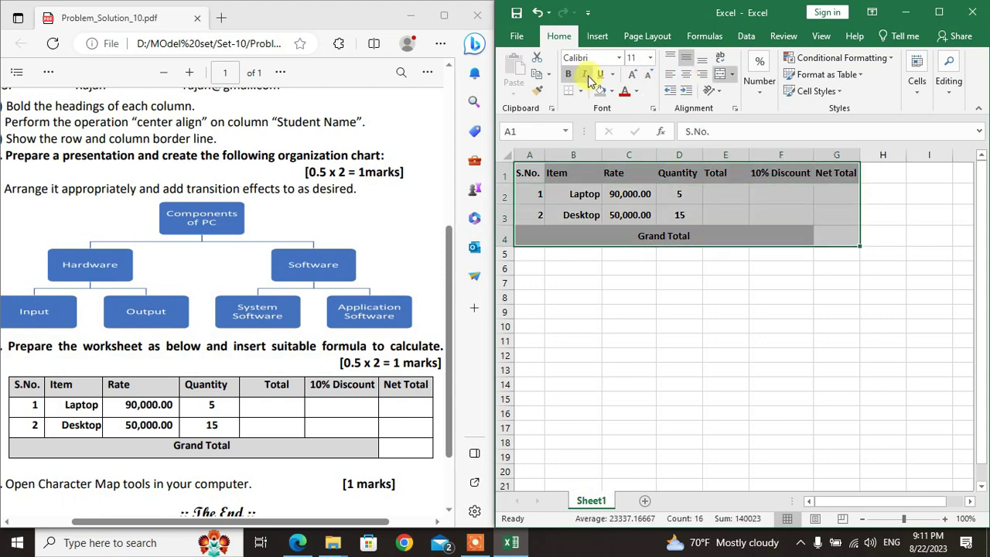
left_click(581, 92)
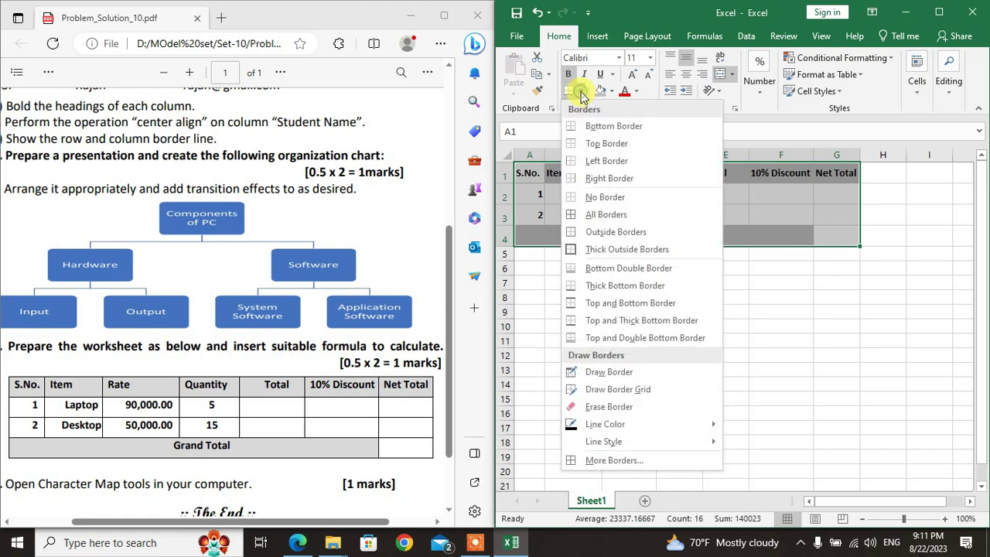
left_click(598, 215)
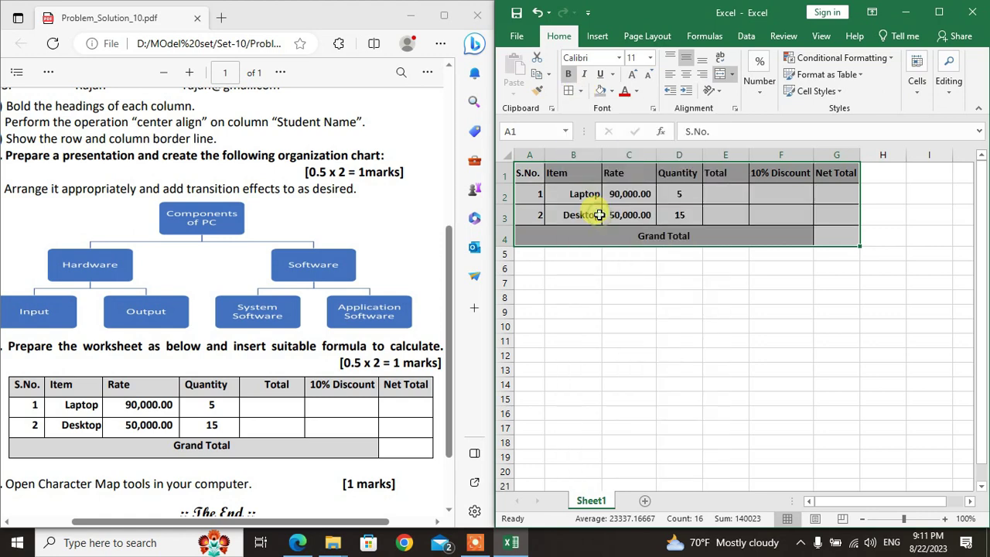
left_click(826, 287)
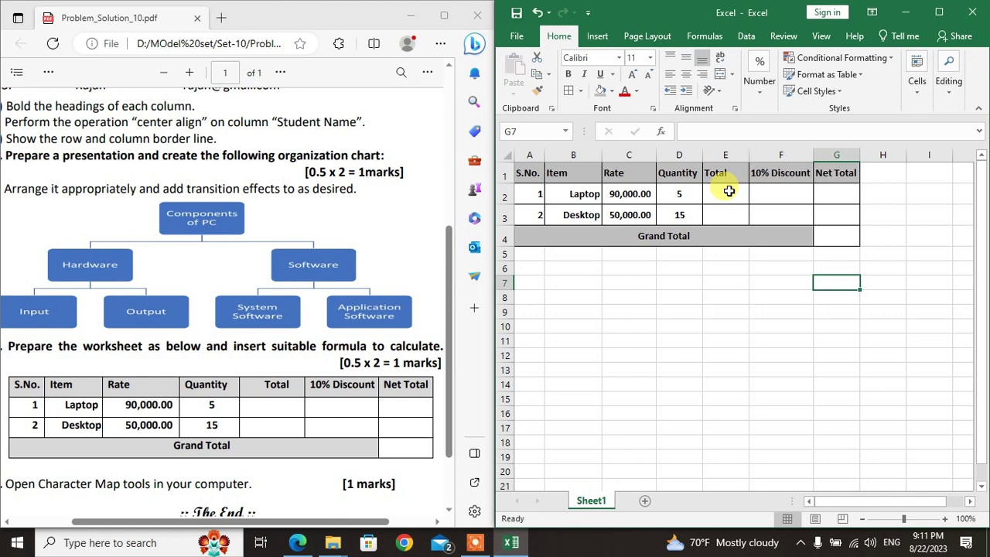
left_click(729, 191)
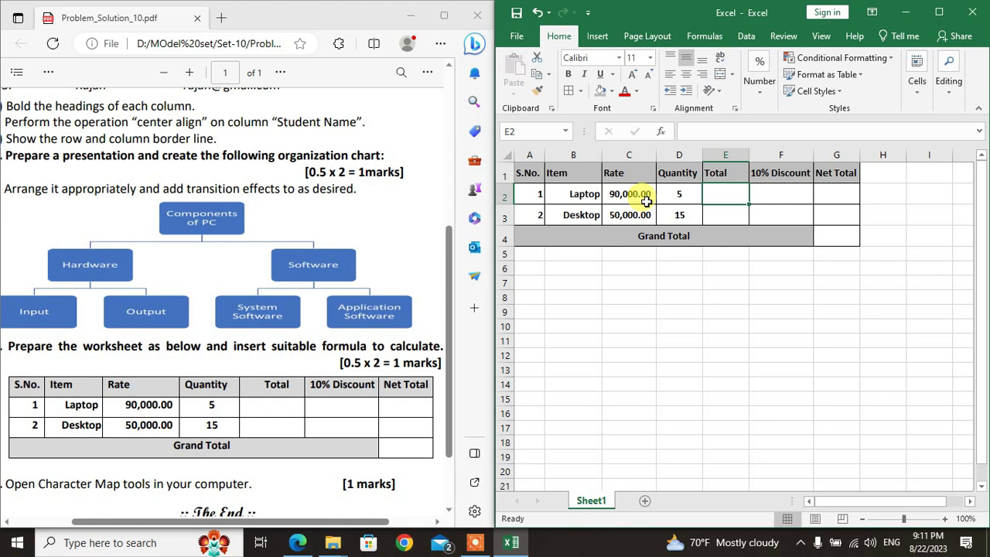
Step: Enter =D2*C2 in E2 and fill it to E3, giving 450,000.00 and 750,000.00
left_click(725, 200)
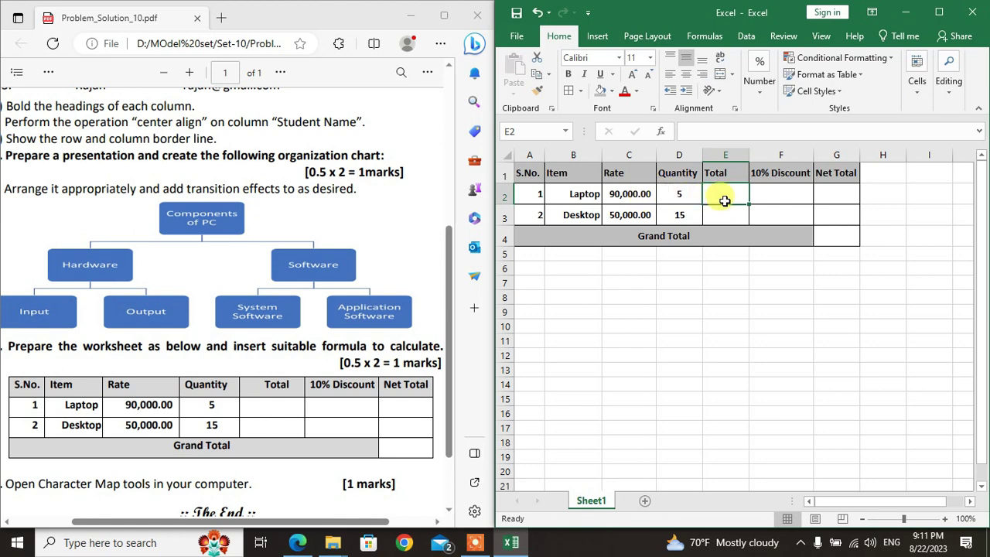
type("=")
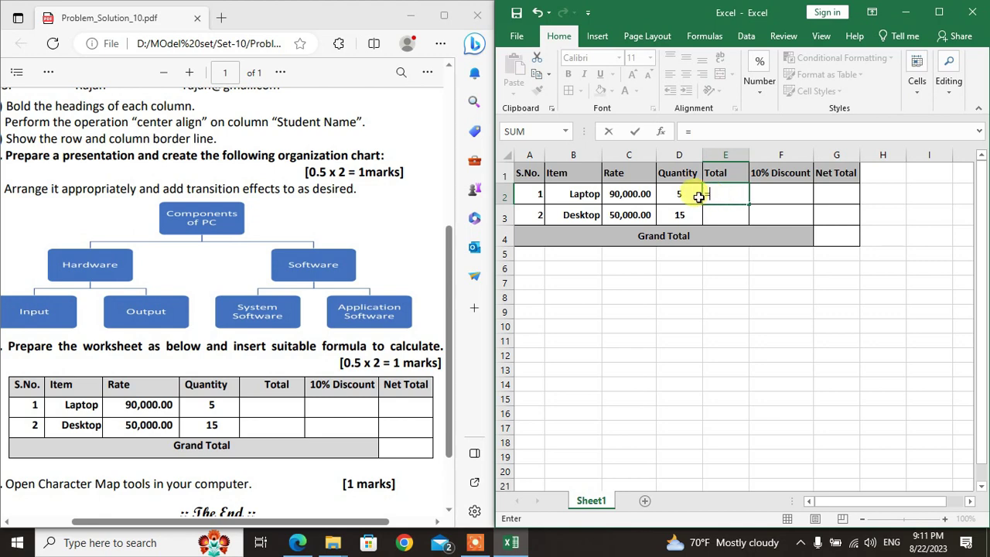
left_click(690, 195)
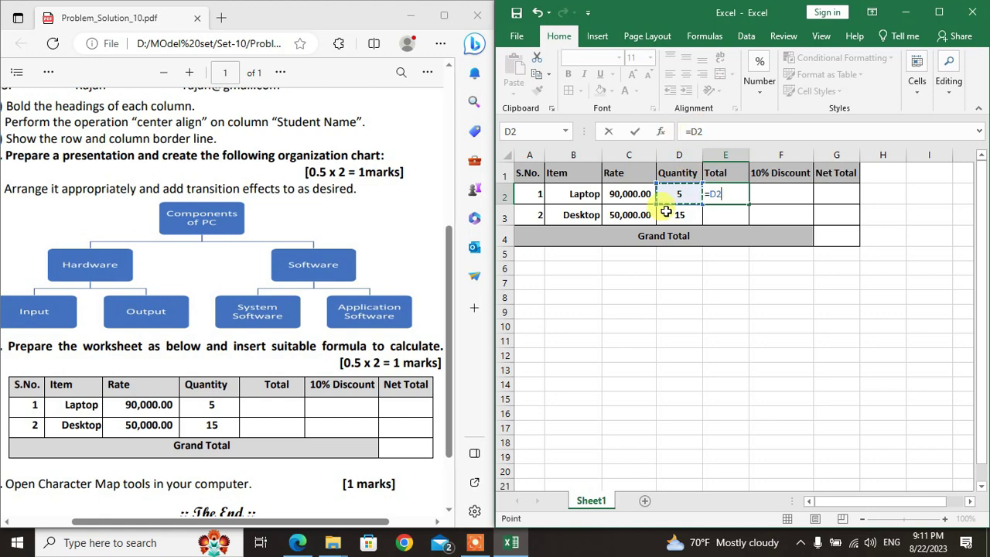
type("*")
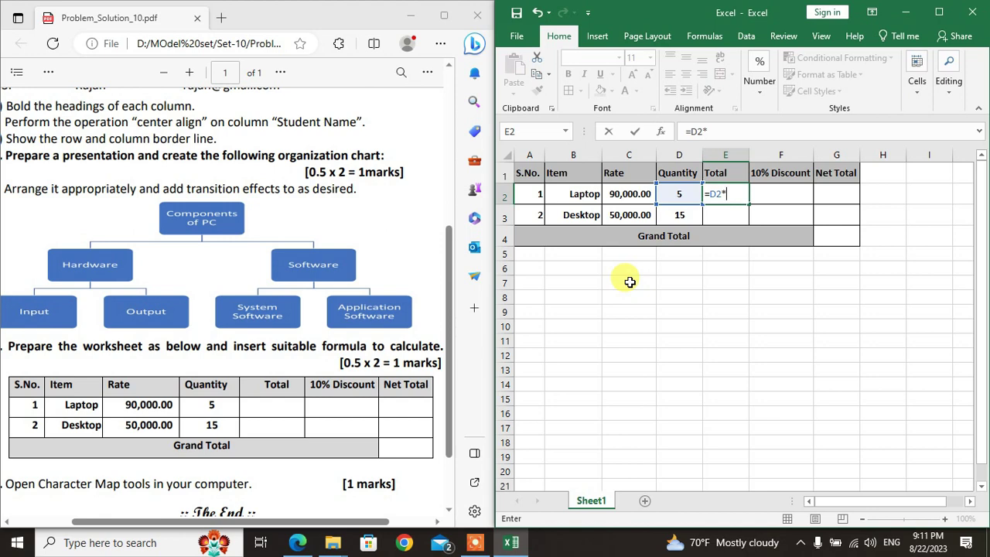
left_click(634, 195)
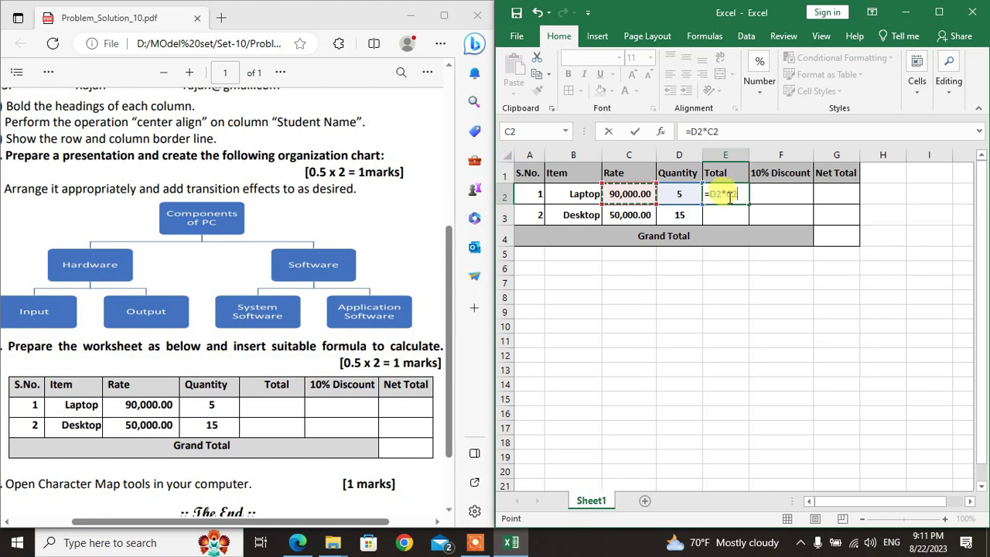
key("Return")
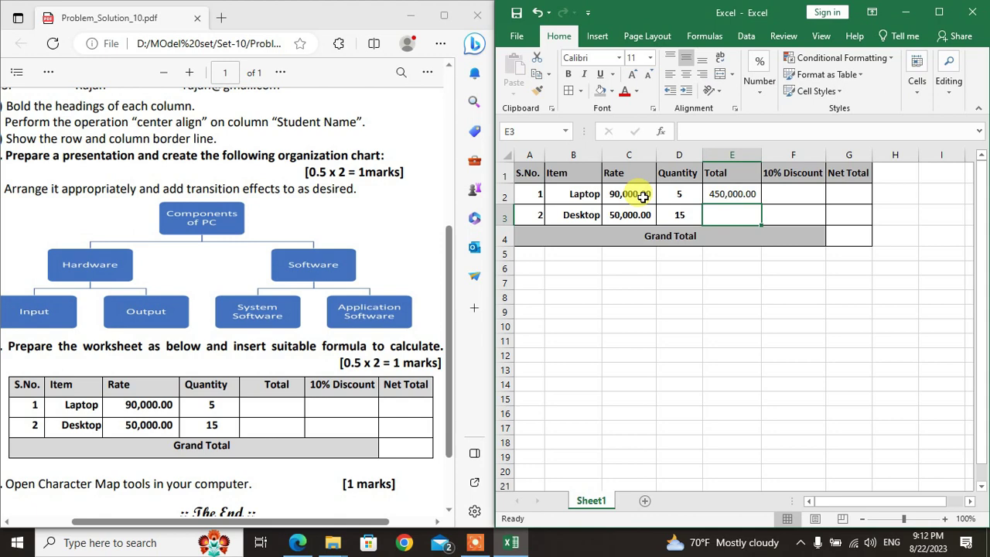
left_click(736, 195)
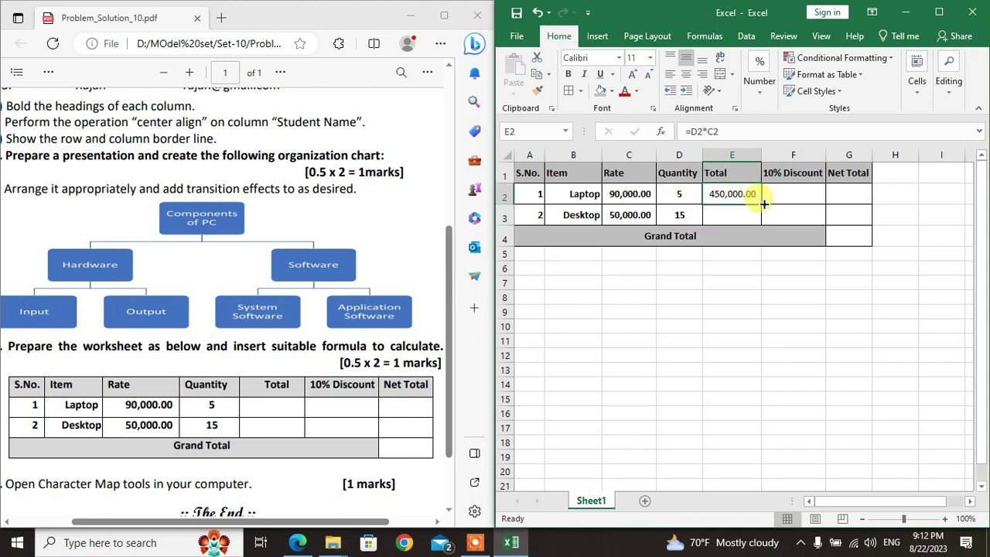
left_click_drag(764, 203, 761, 219)
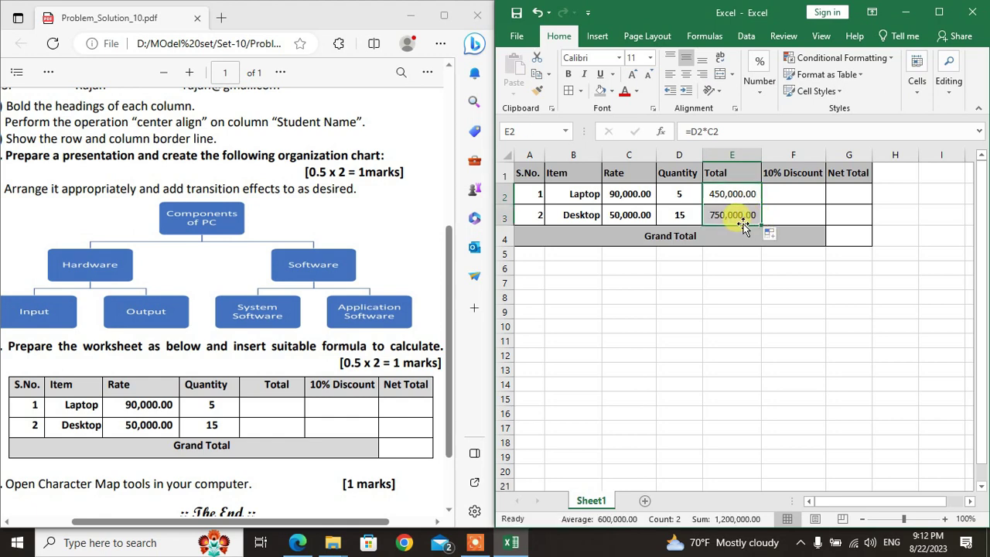
left_click(794, 187)
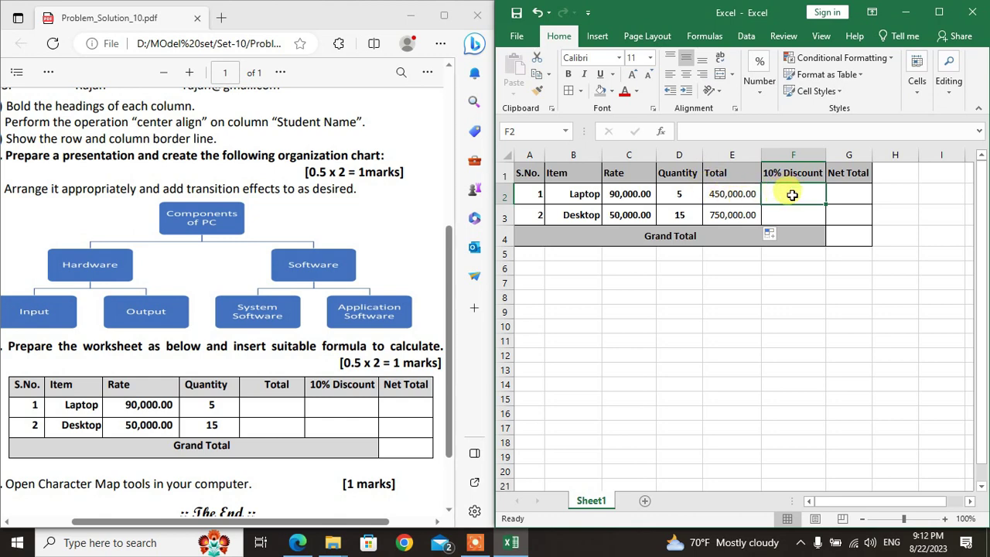
Step: Enter =E2*10% in F2 and fill it to F3, giving 45,000.00 and 75,000.00
type("=")
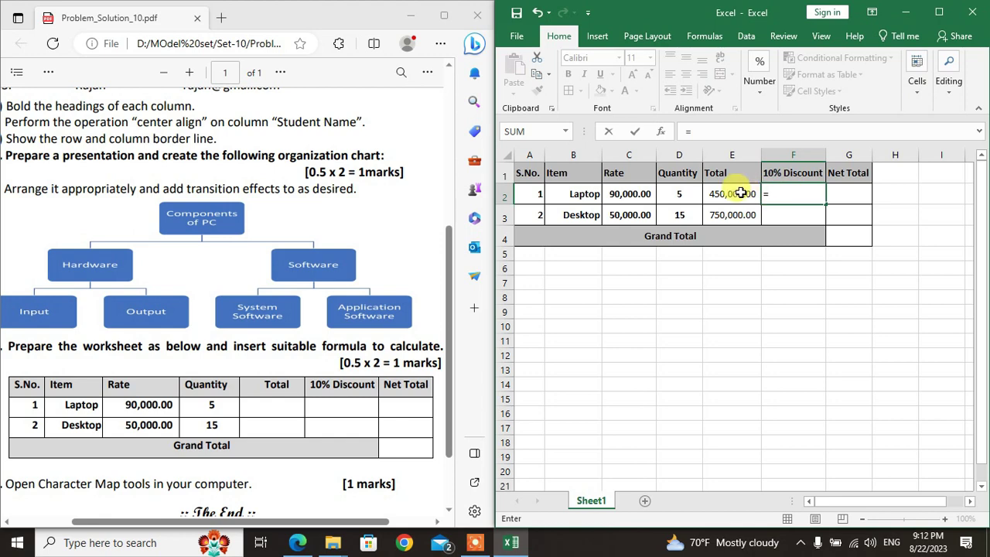
left_click(741, 194)
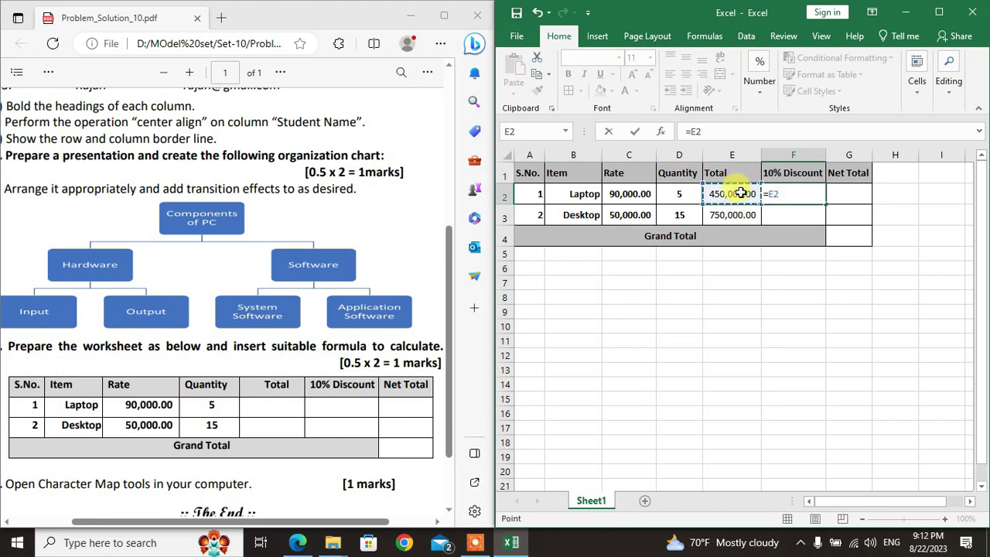
type("*10%")
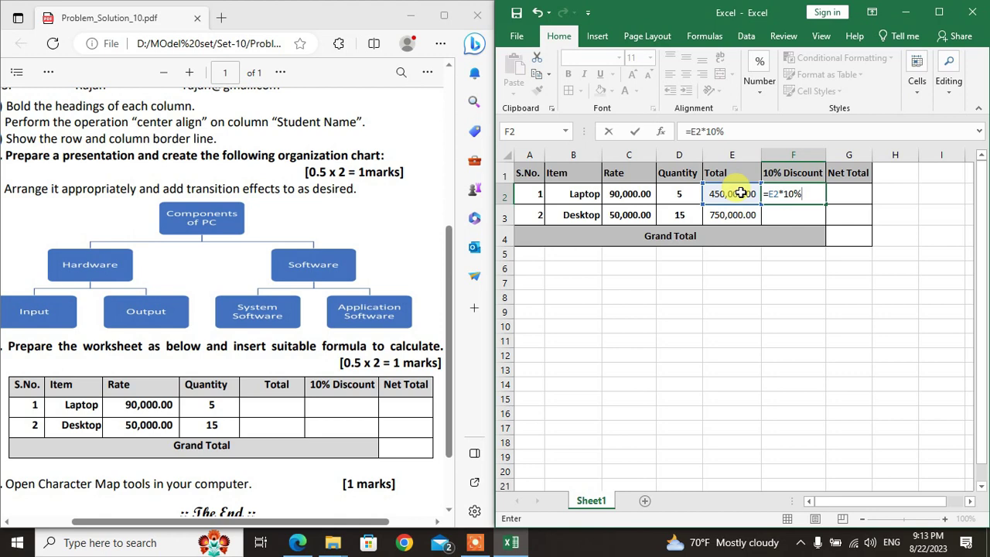
key("Return")
left_click(810, 194)
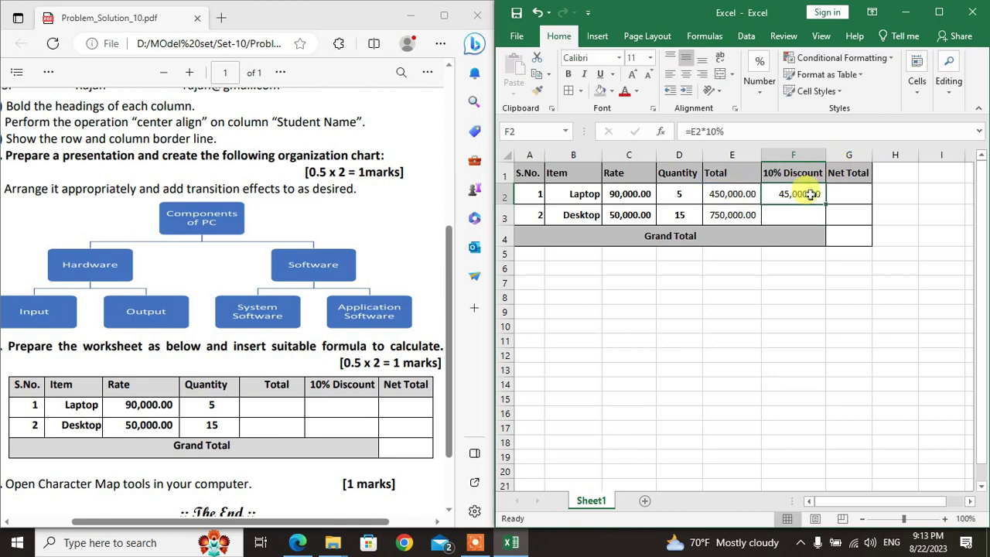
left_click_drag(826, 204, 826, 220)
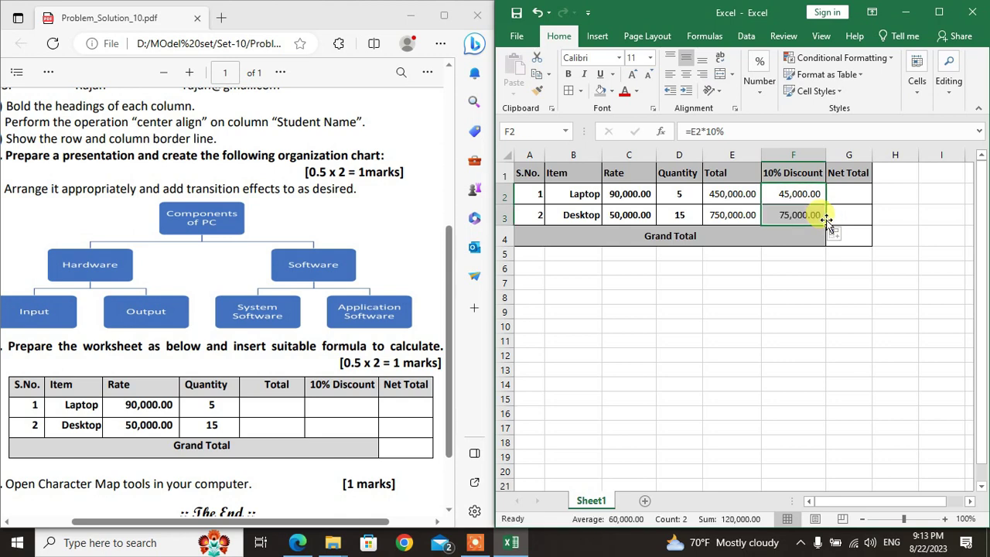
Step: Enter =E2-F2 in G2 and fill it to G3, giving 405,000.00 and 675,000.00
left_click(851, 193)
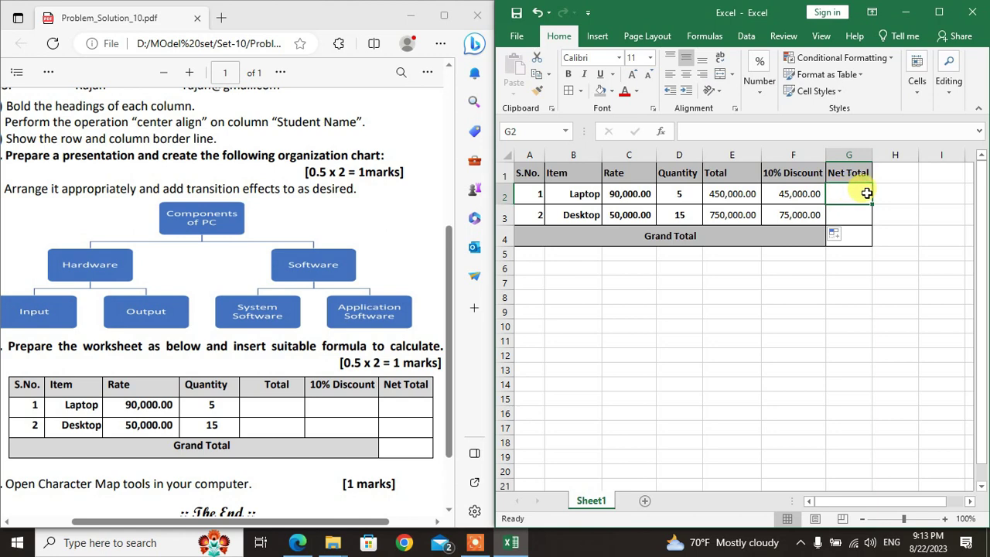
type("=")
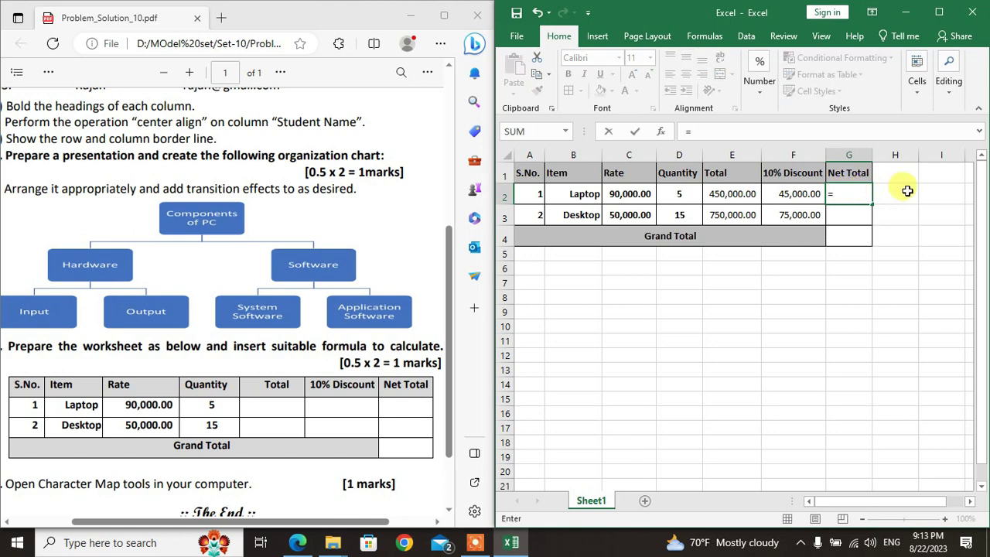
left_click(735, 193)
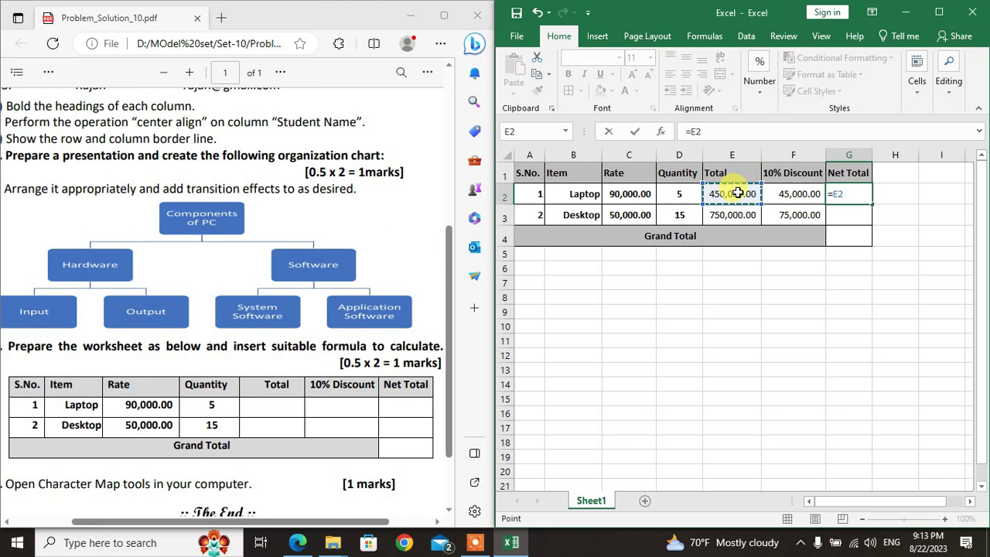
type("-")
left_click(781, 196)
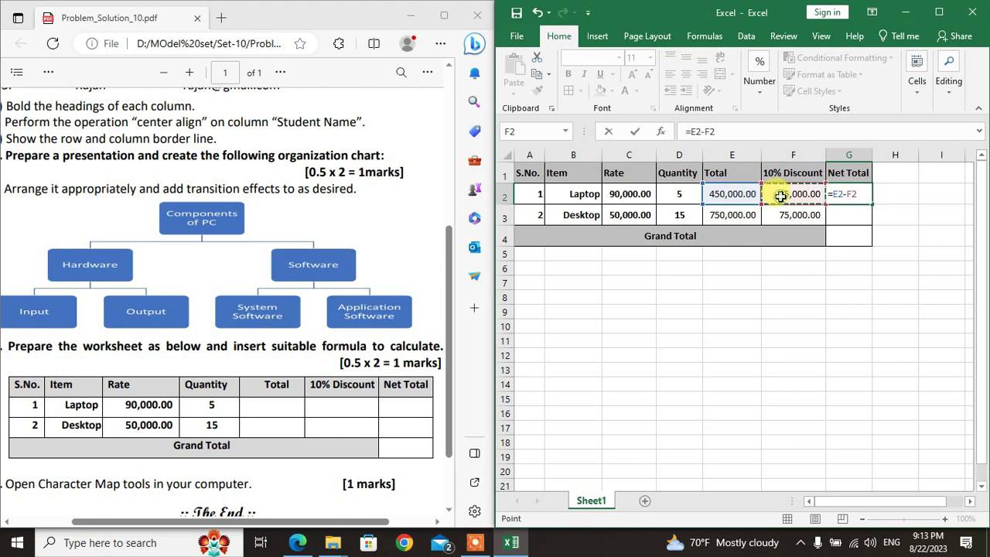
key("Return")
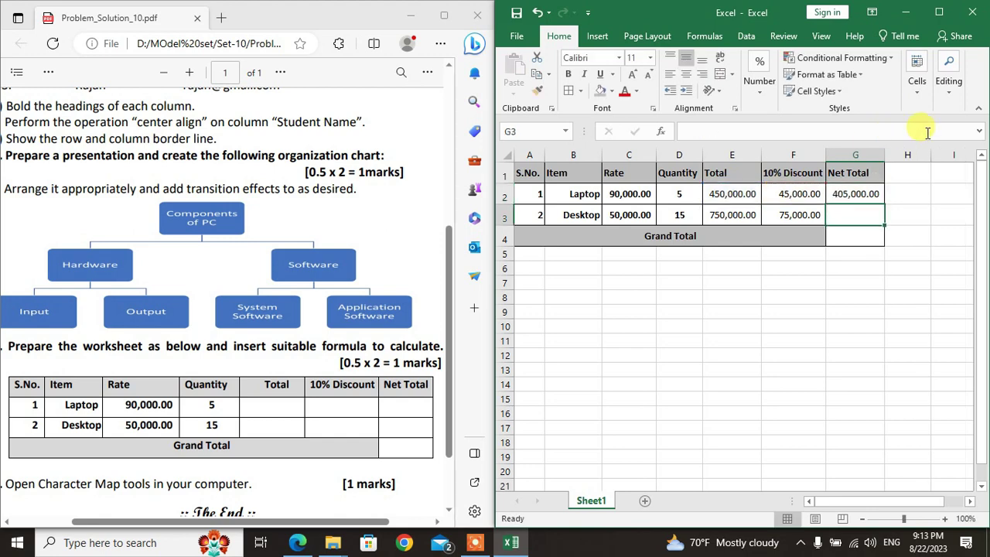
left_click(871, 193)
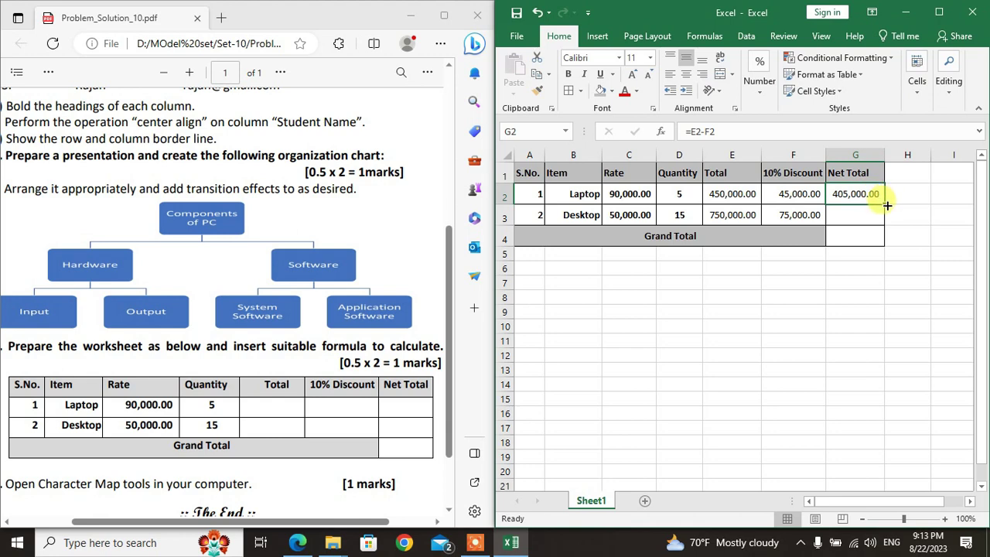
left_click_drag(887, 205, 886, 221)
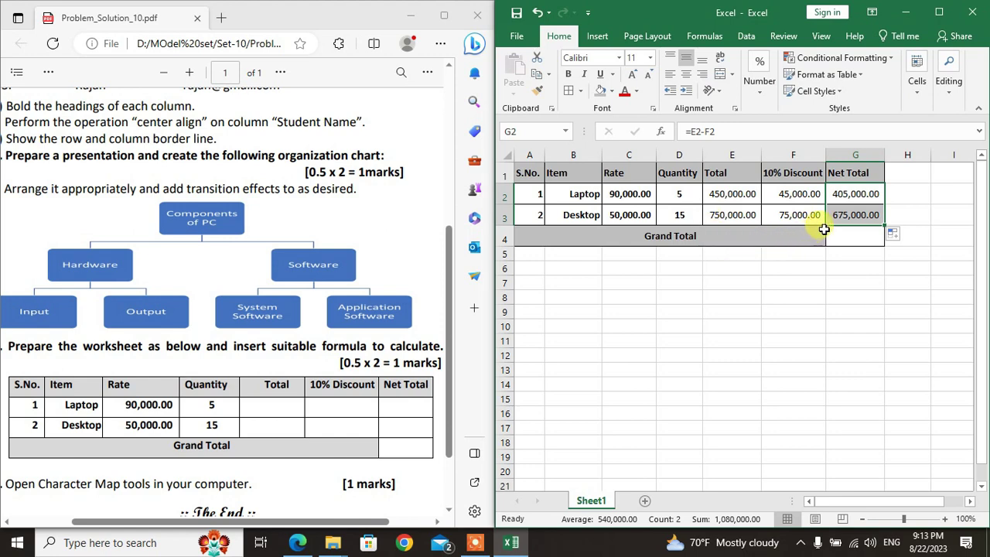
left_click(855, 235)
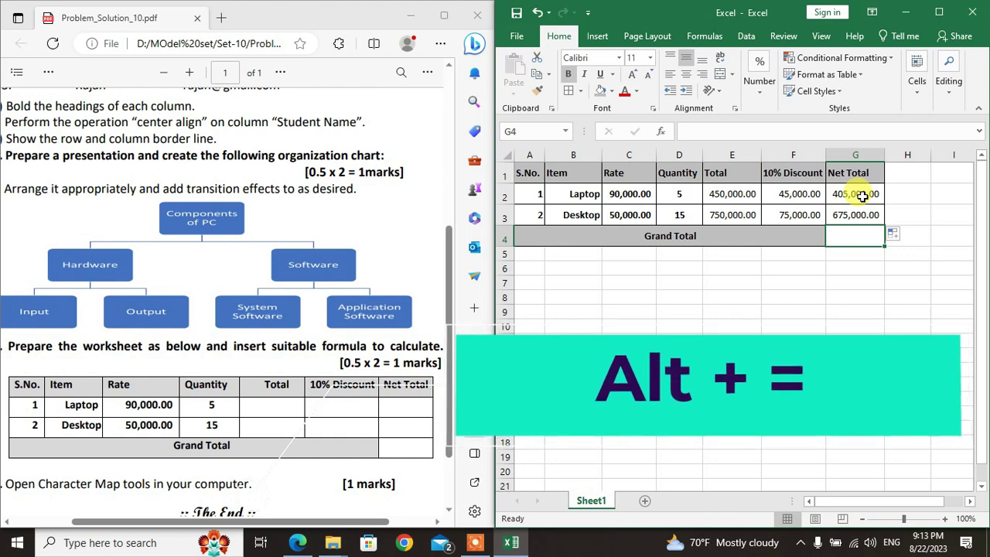
Step: AutoSum G2:G3 into G4 with Alt+= to show 1,080,000.00
key("alt+equal")
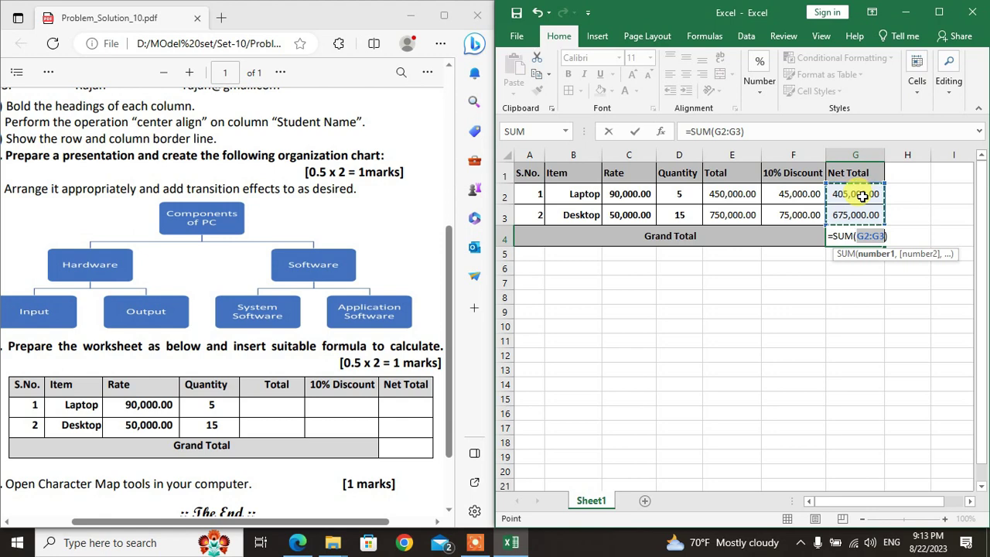
key("Return")
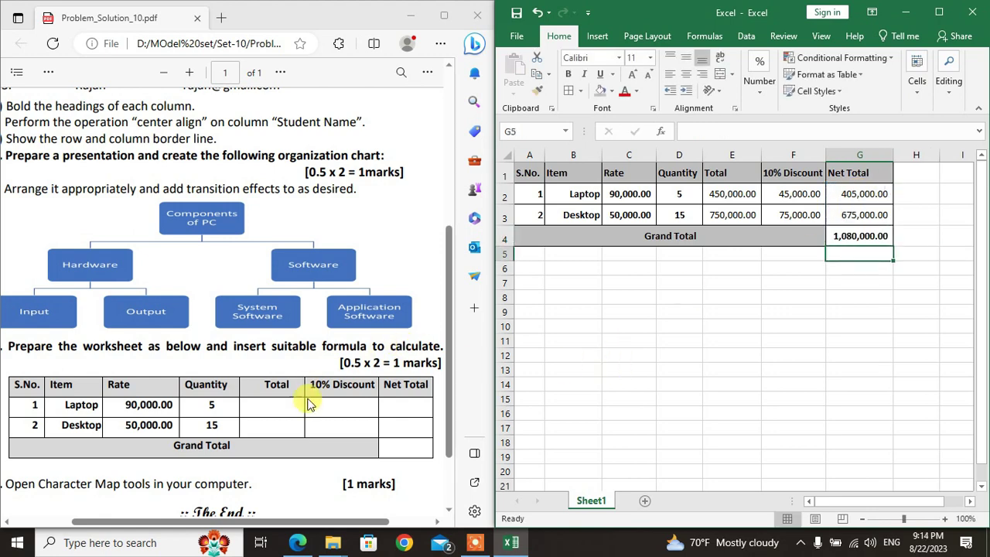
Step: Save and close the Excel workbook, then open Windows basic in Word and minimise it
left_click(517, 16)
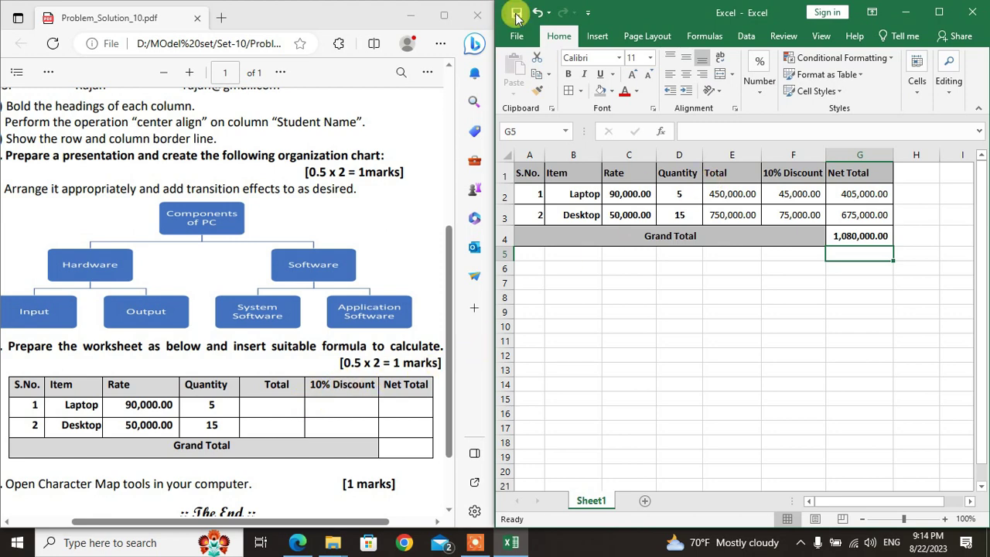
left_click(971, 12)
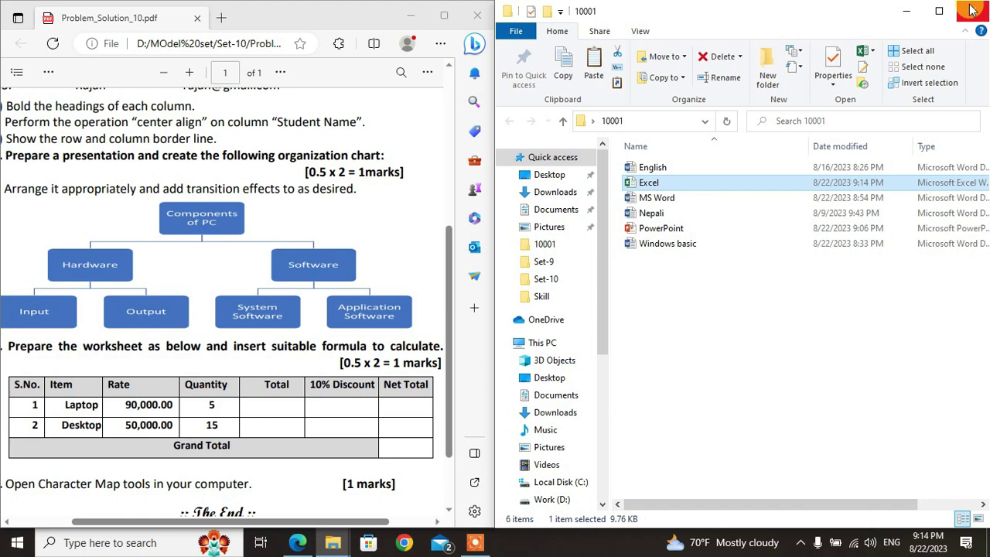
scroll(233, 309, "down", 2)
left_click_drag(243, 526, 221, 526)
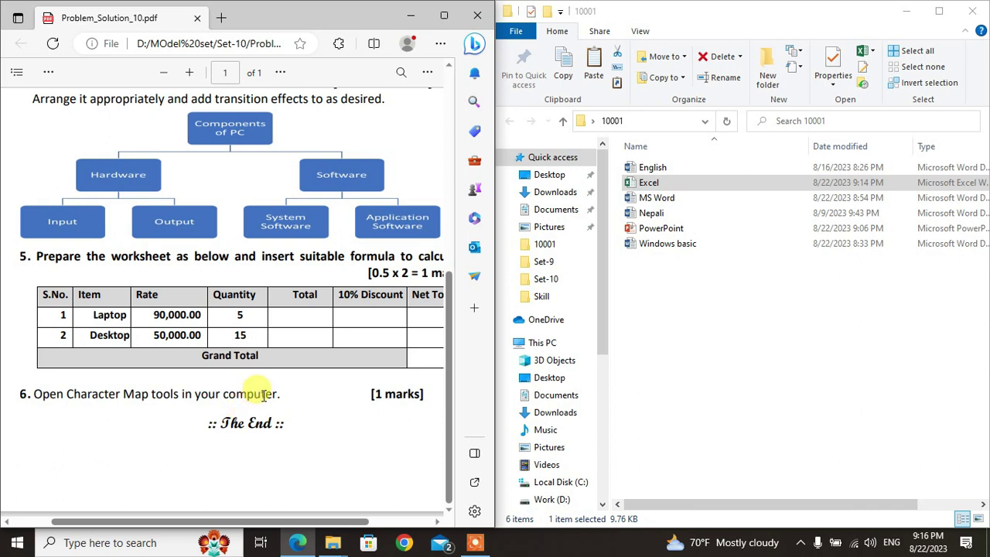
double_click(680, 244)
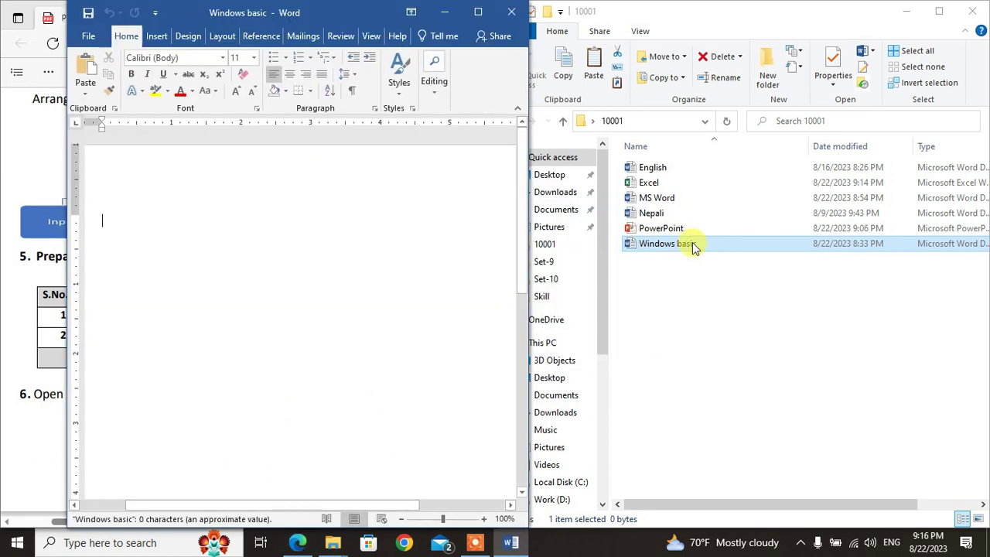
left_click(445, 11)
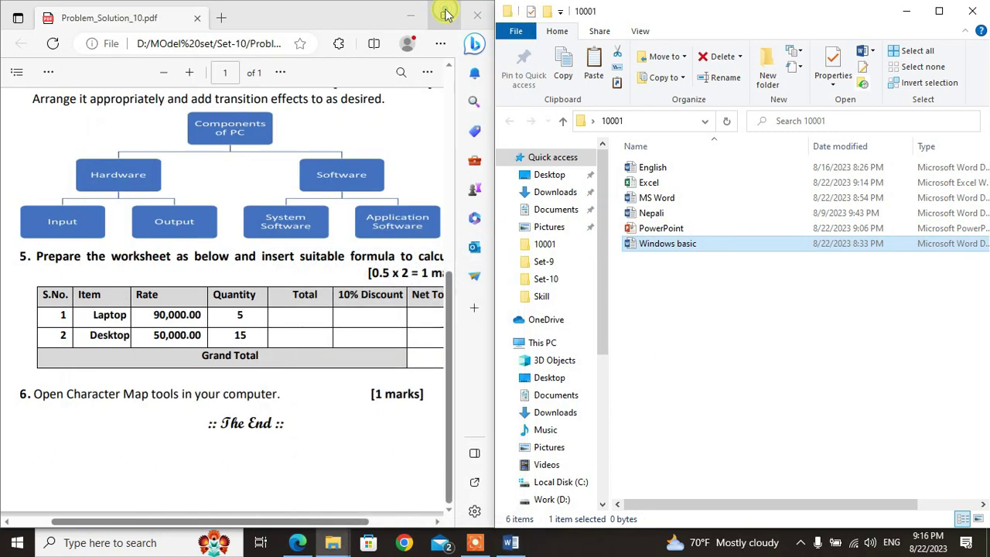
Step: Minimise the 10001 folder, the task PDF and the Set-10 folder to clear the desktop
left_click(901, 11)
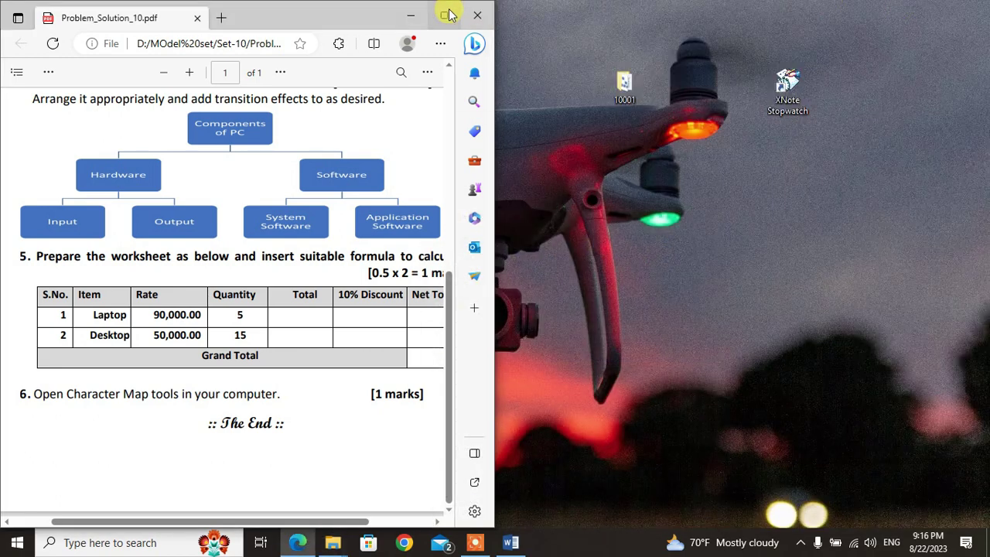
left_click(412, 16)
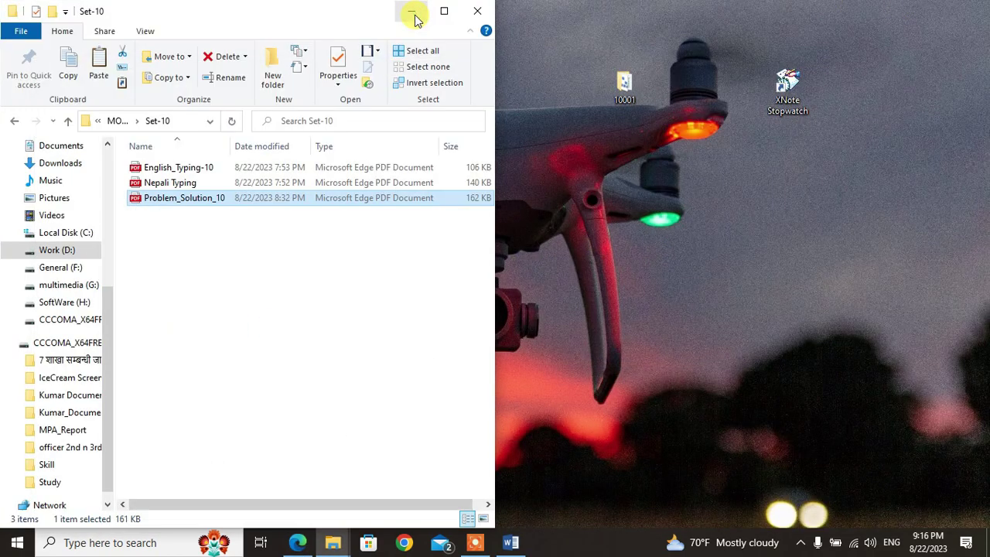
left_click(413, 13)
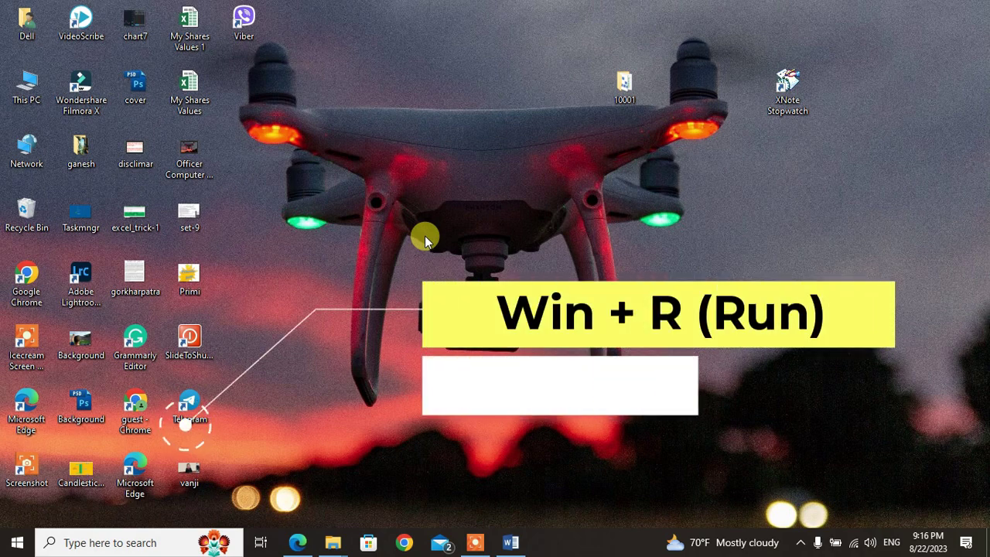
Step: Launch Character Map with the charmap Run command, then close it
key("super+r")
key("BackSpace")
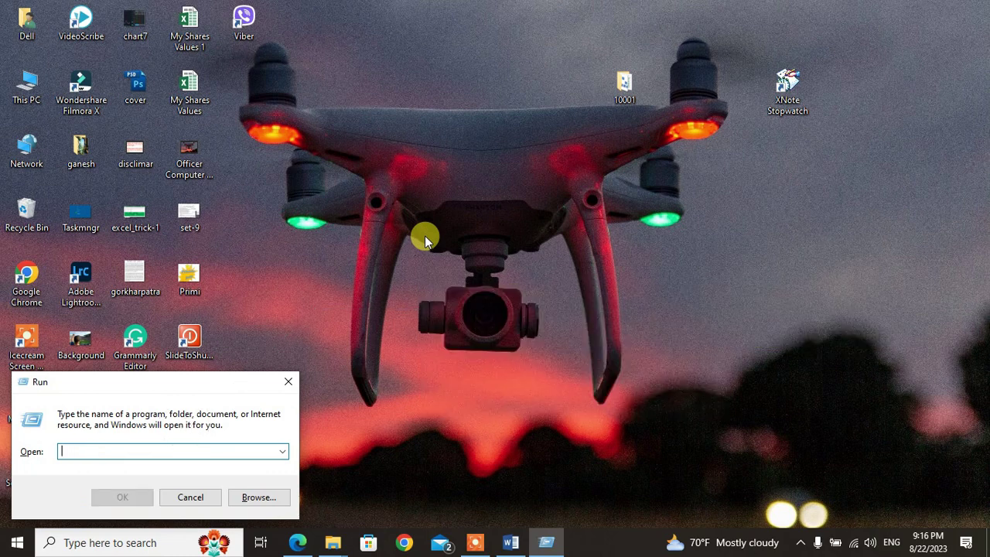
type("charmap")
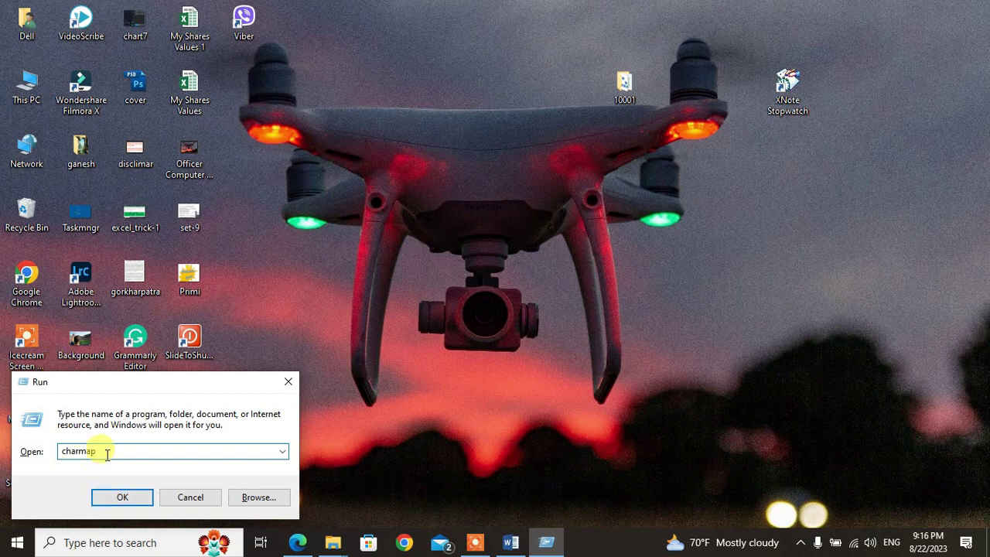
left_click(120, 498)
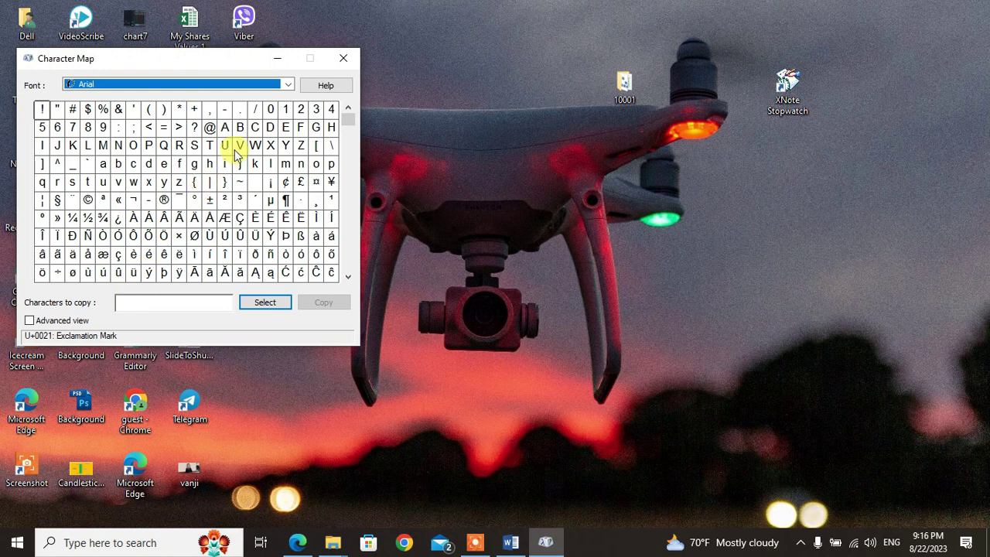
left_click(340, 59)
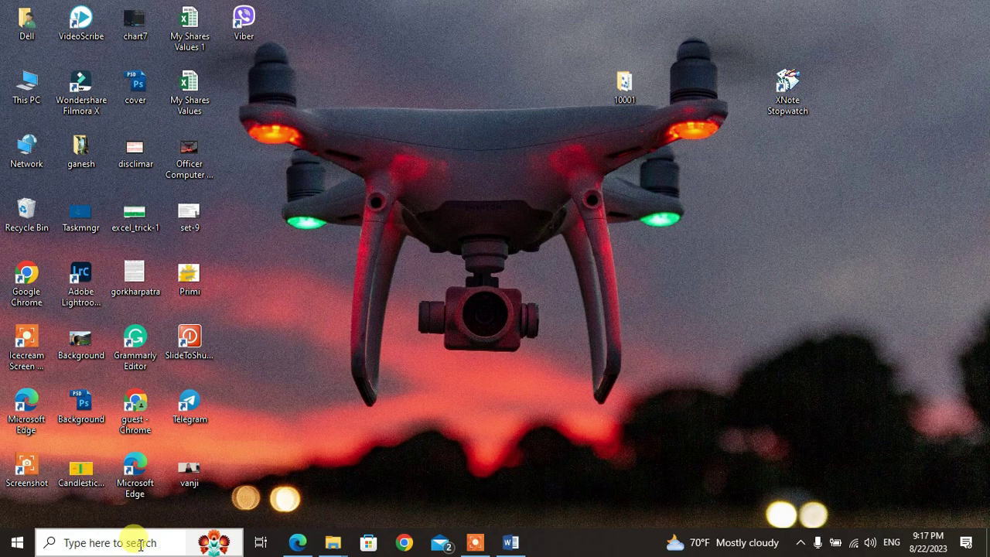
Step: Search 'char' to relaunch Character Map and drag its window to the centre of the screen
left_click(140, 544)
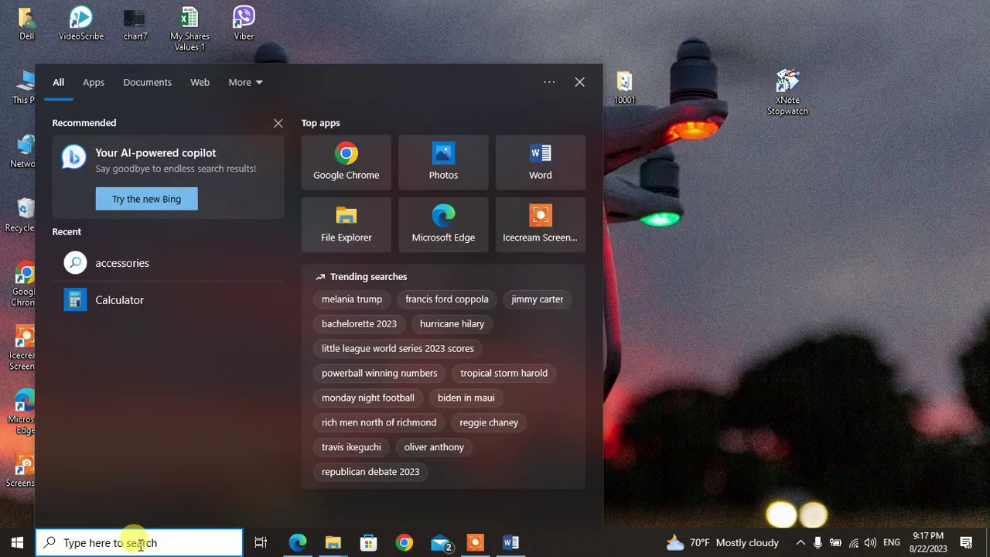
type("char")
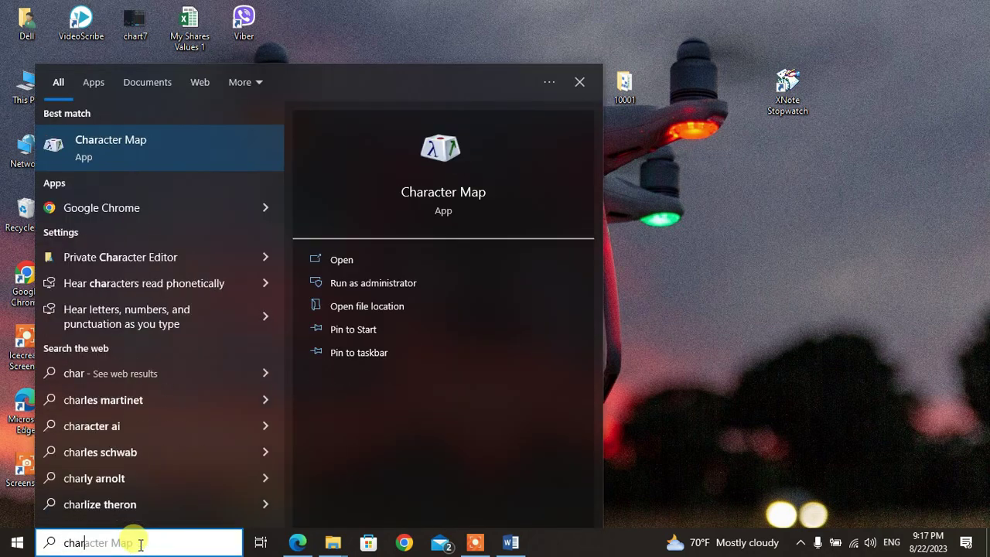
left_click(148, 149)
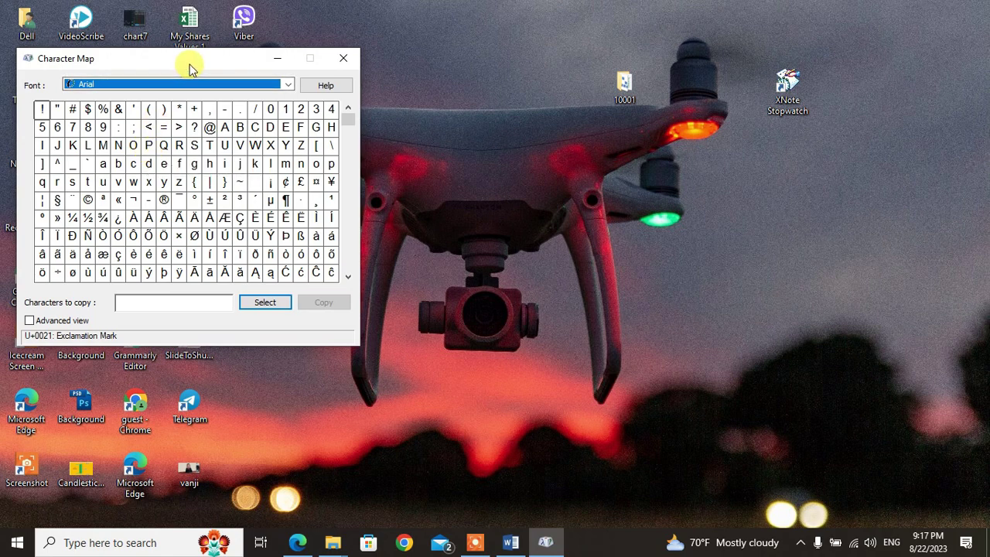
left_click_drag(191, 68, 445, 218)
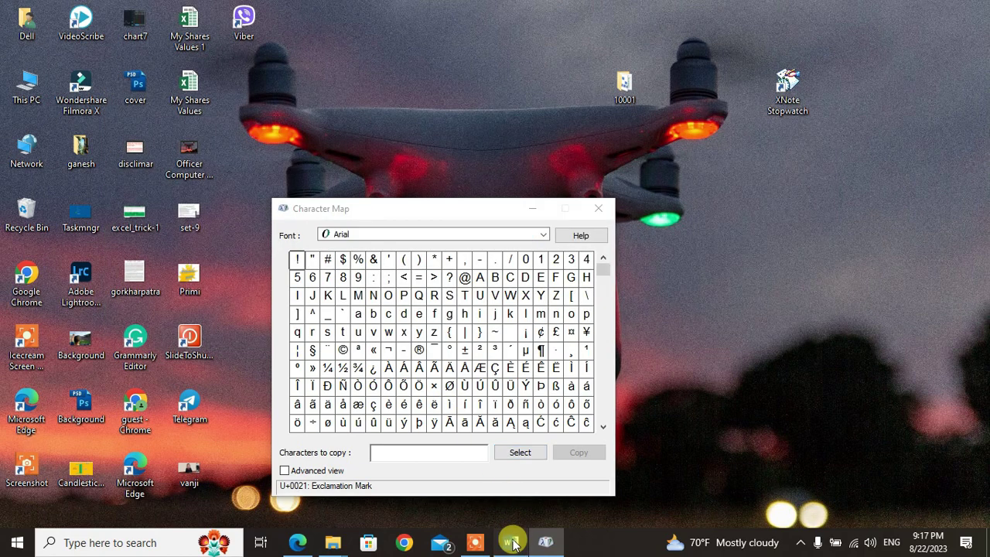
Step: Paste the Character Map desktop screenshot into the Windows basic document and save it
left_click(511, 542)
key("ctrl+v")
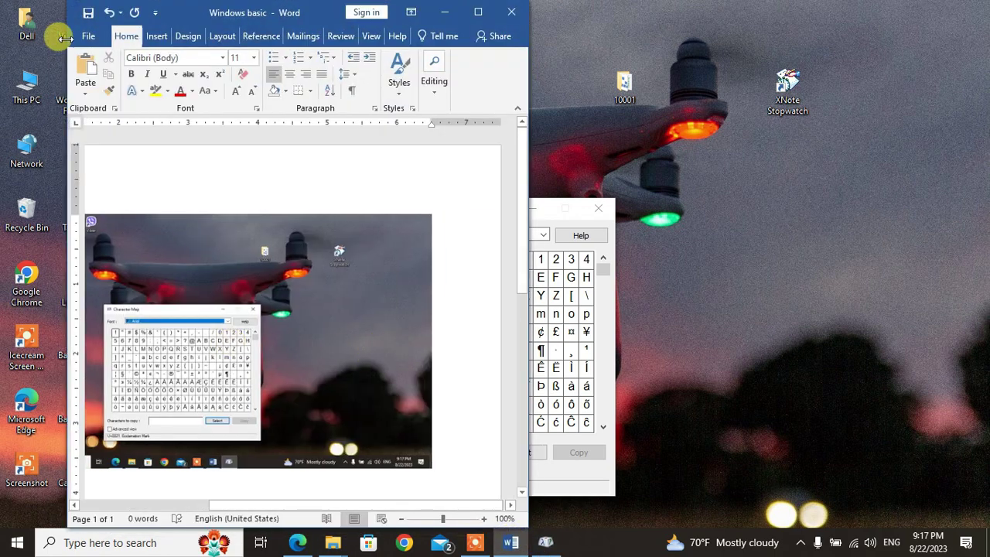
left_click(88, 13)
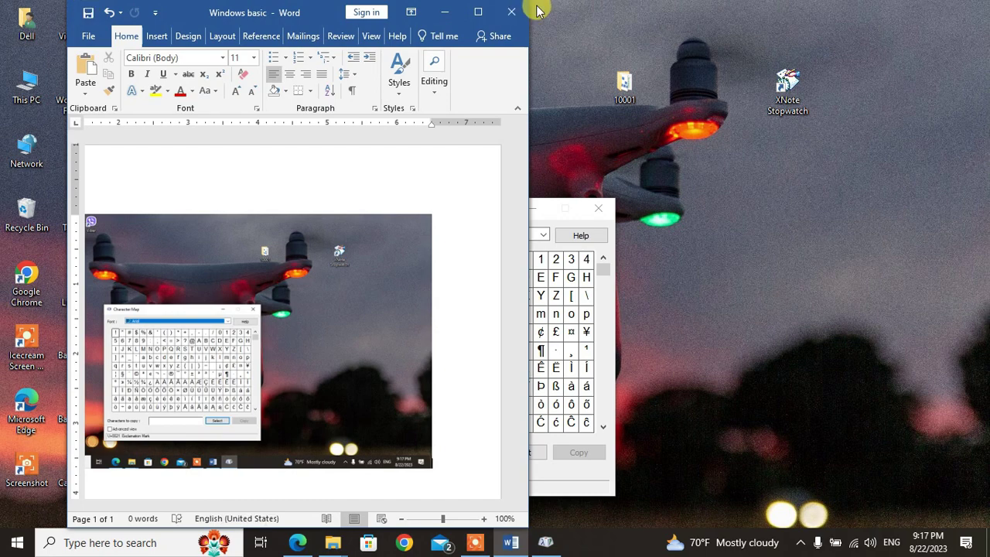
Step: Close Word and Character Map, returning to the task PDF in Edge
left_click(514, 12)
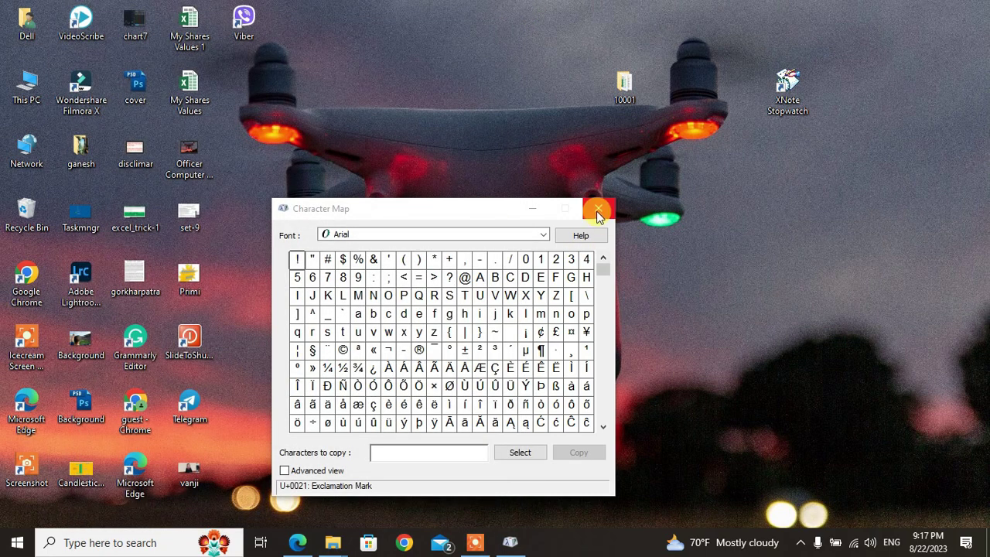
left_click(598, 208)
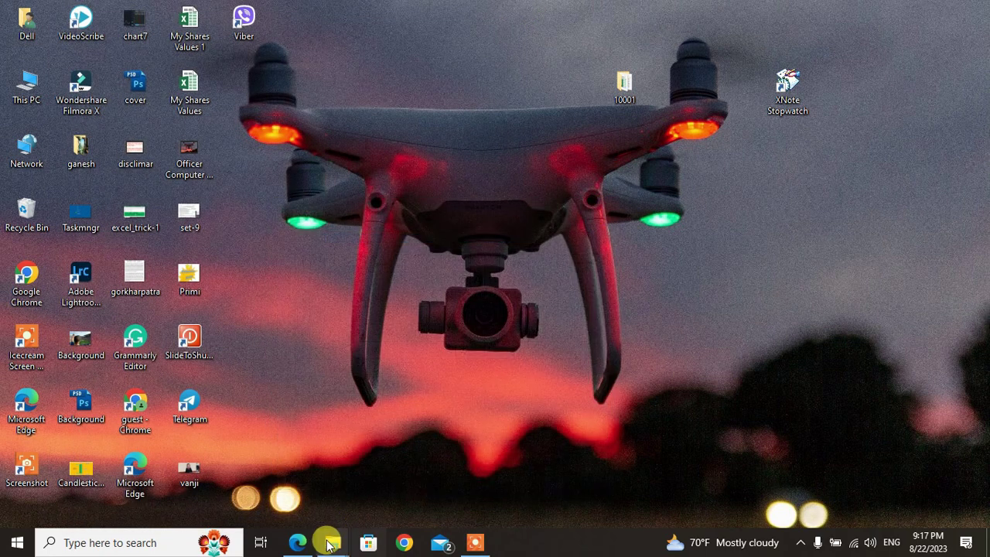
left_click(300, 542)
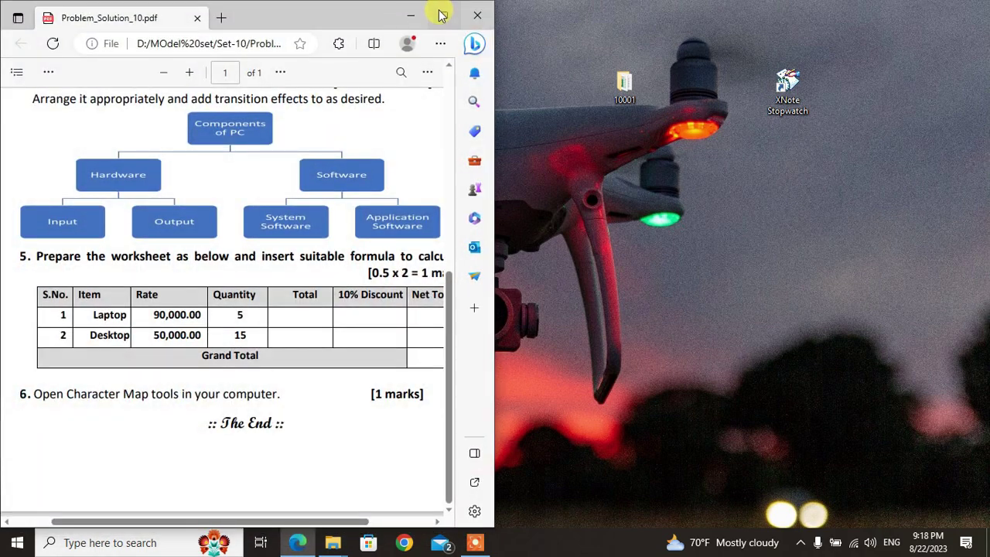
Step: Maximize the Problem_Solution_10 PDF, zoom it to 150% and scroll through the questions from the top
left_click(444, 16)
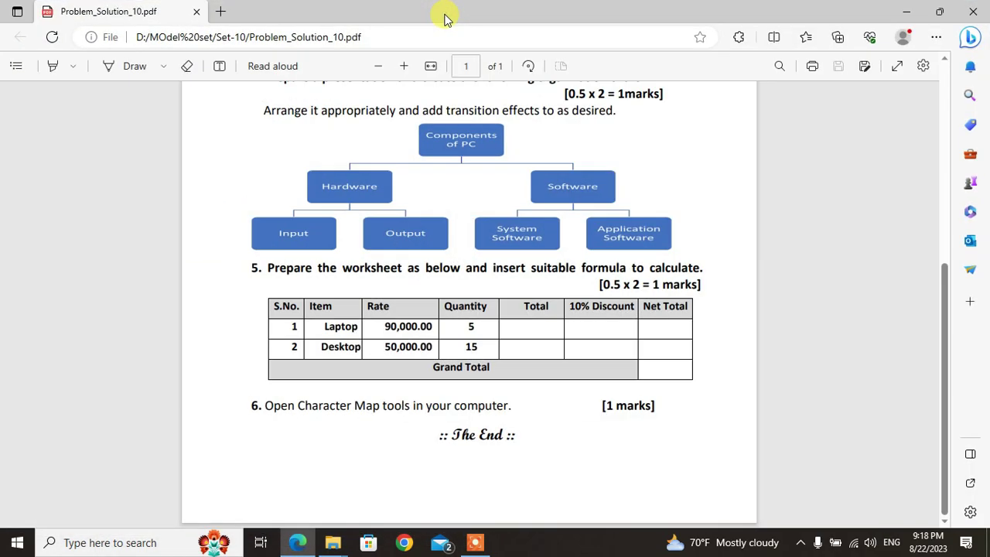
key("Home")
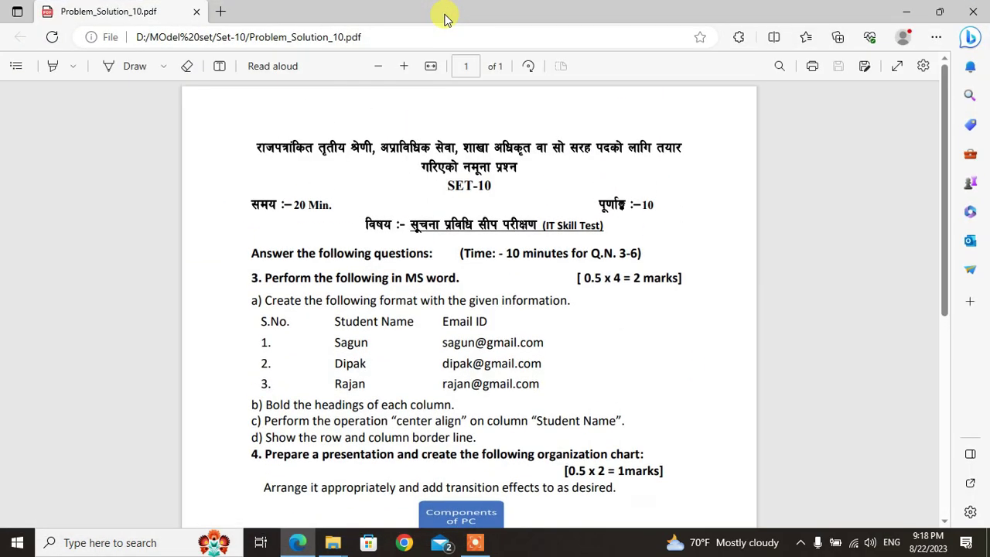
key("ctrl+plus")
key("ctrl+plus")
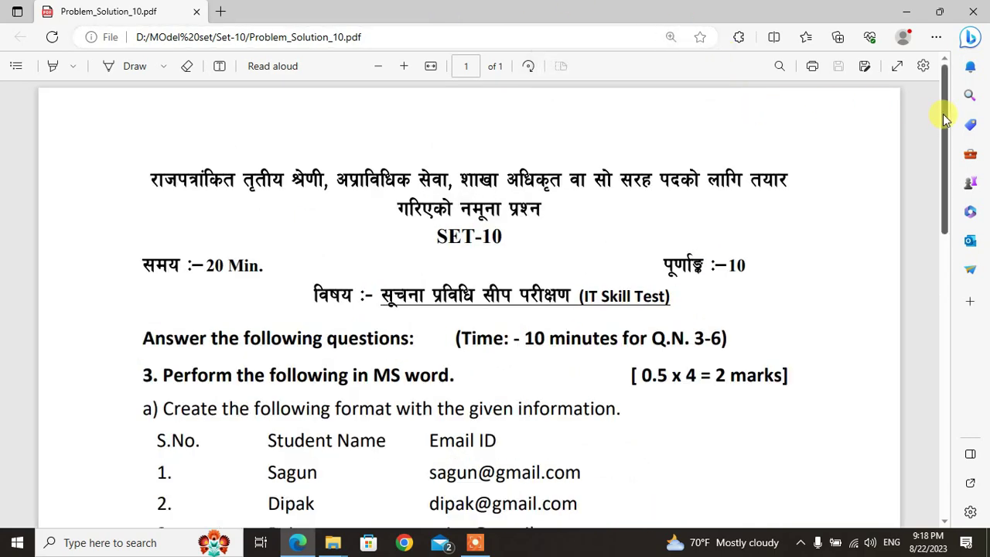
left_click_drag(944, 118, 959, 186)
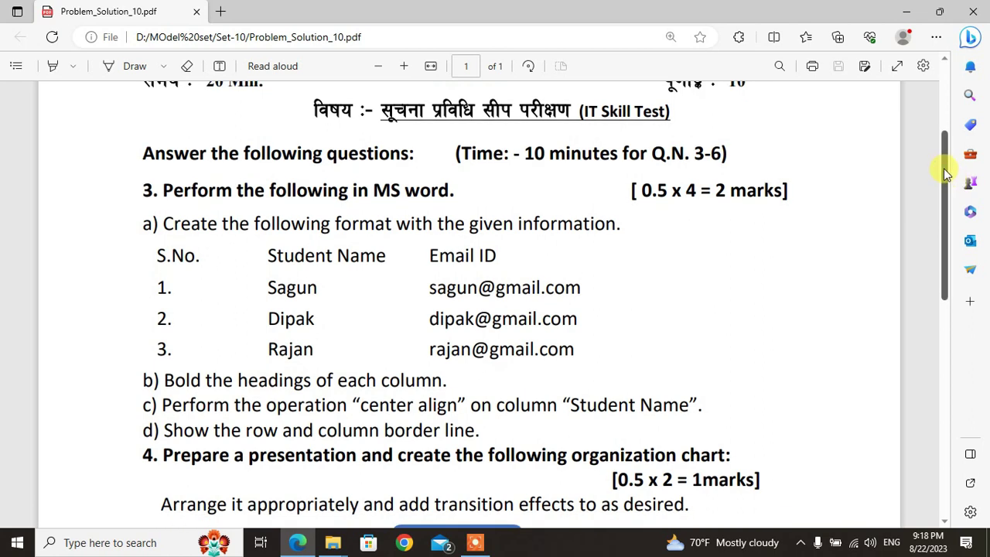
left_click_drag(950, 184, 956, 311)
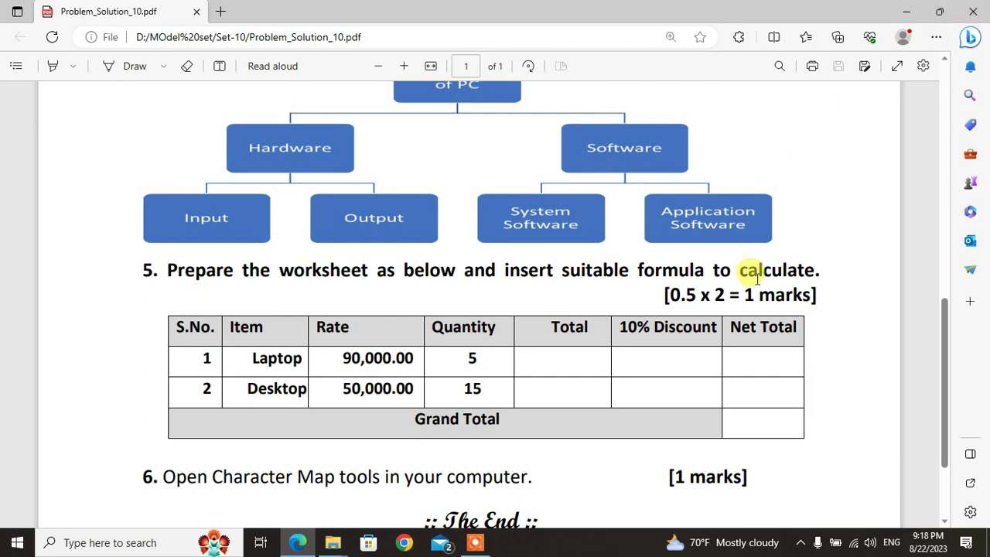
scroll(758, 279, "down", 3)
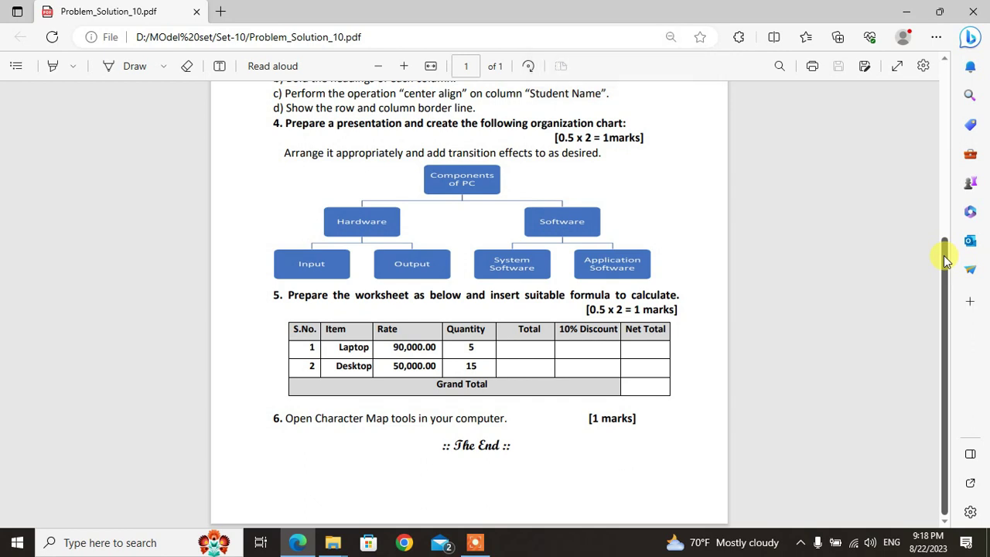
left_click_drag(945, 250, 956, 135)
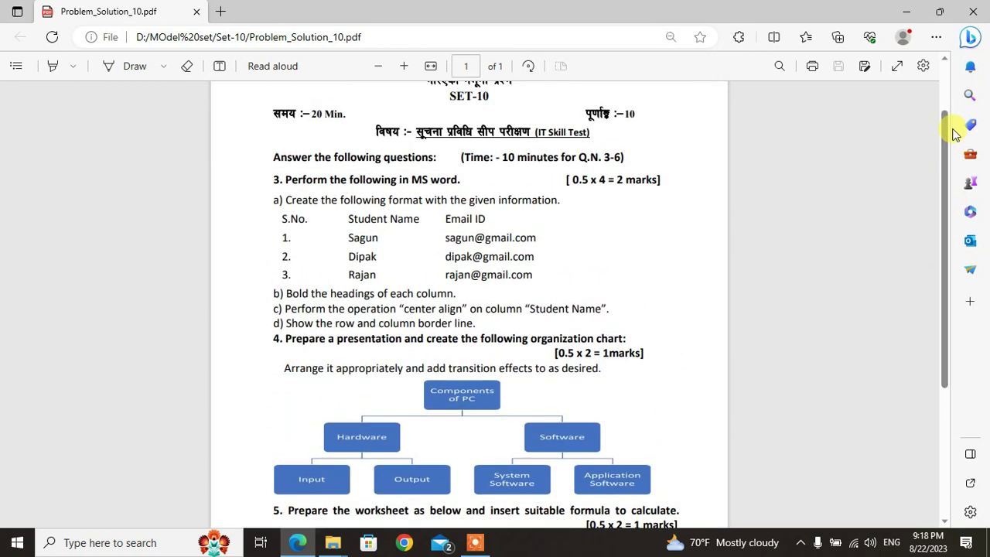